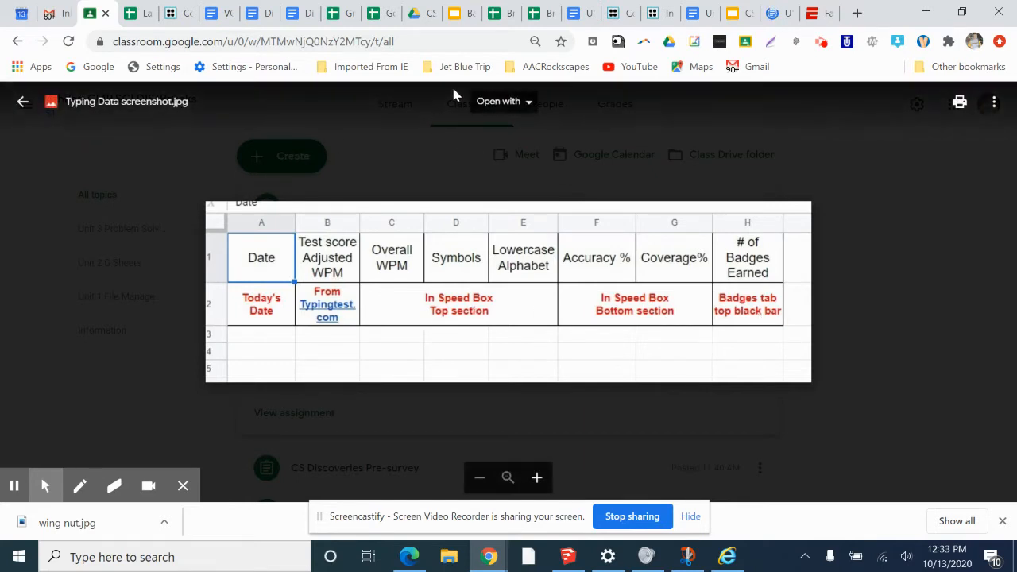
Switch to Google Drive, open the Digi Comm folder under 7th, and show the options for creating a new file
click(419, 14)
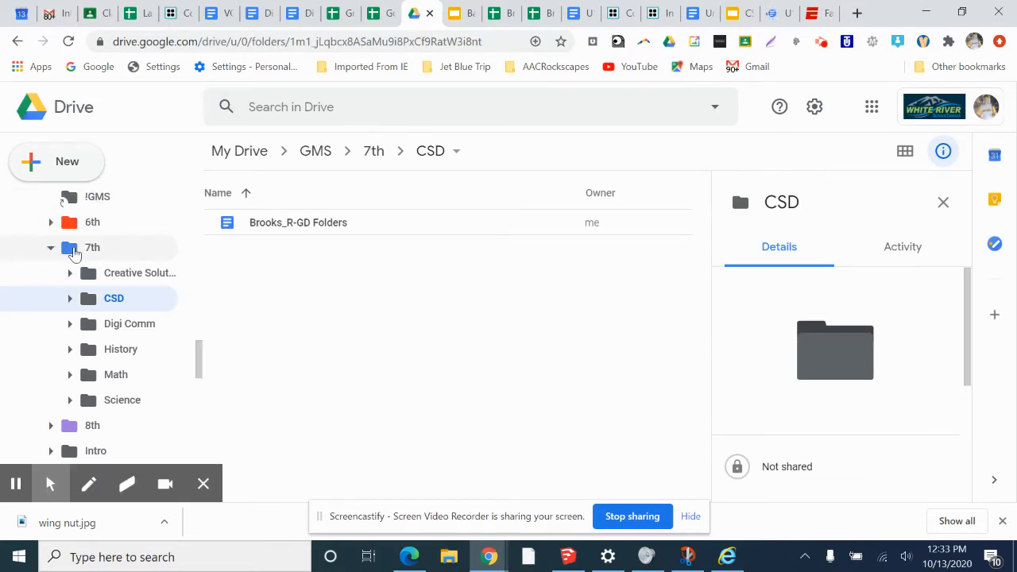
click(89, 323)
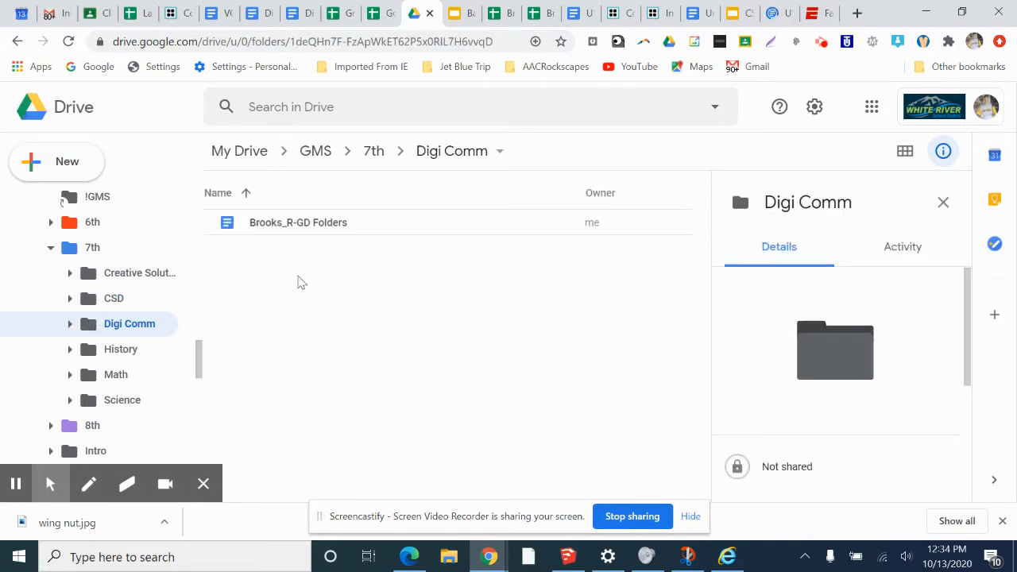
key(ctrl)
key(ctrl)
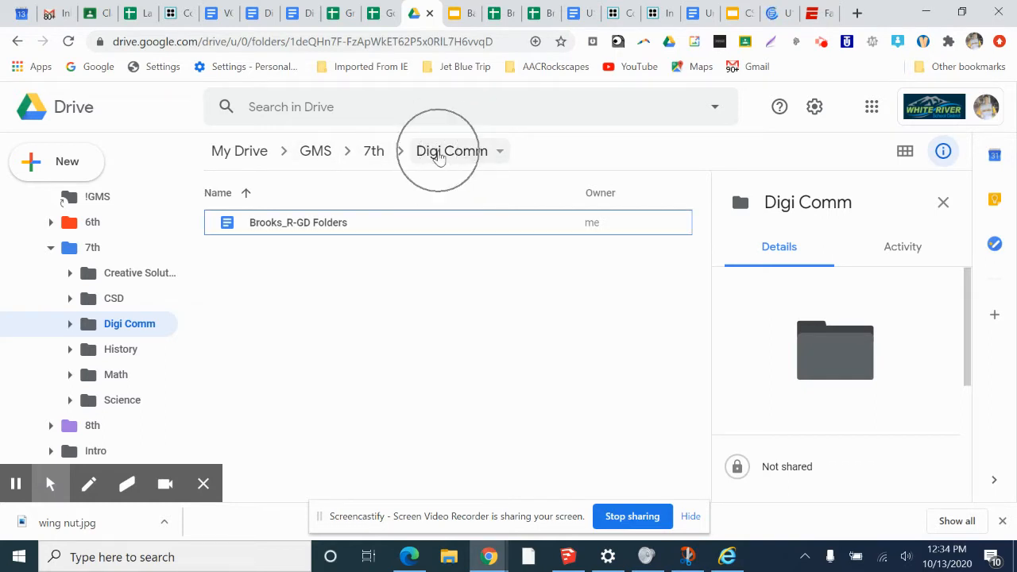
click(55, 163)
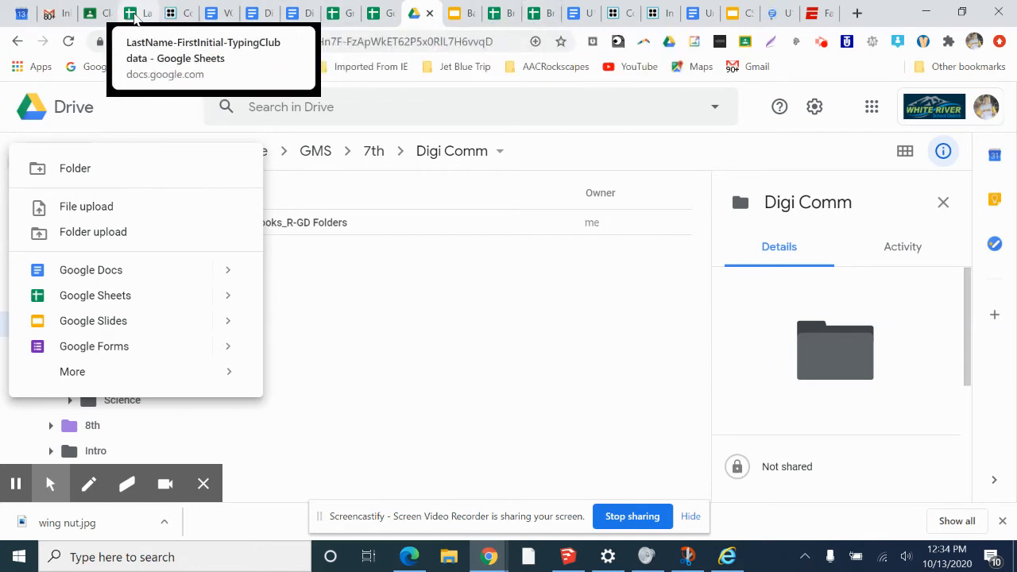
Switch to the LastName-FirstInitial-TypingClub data spreadsheet and review its title format without renaming it
click(135, 14)
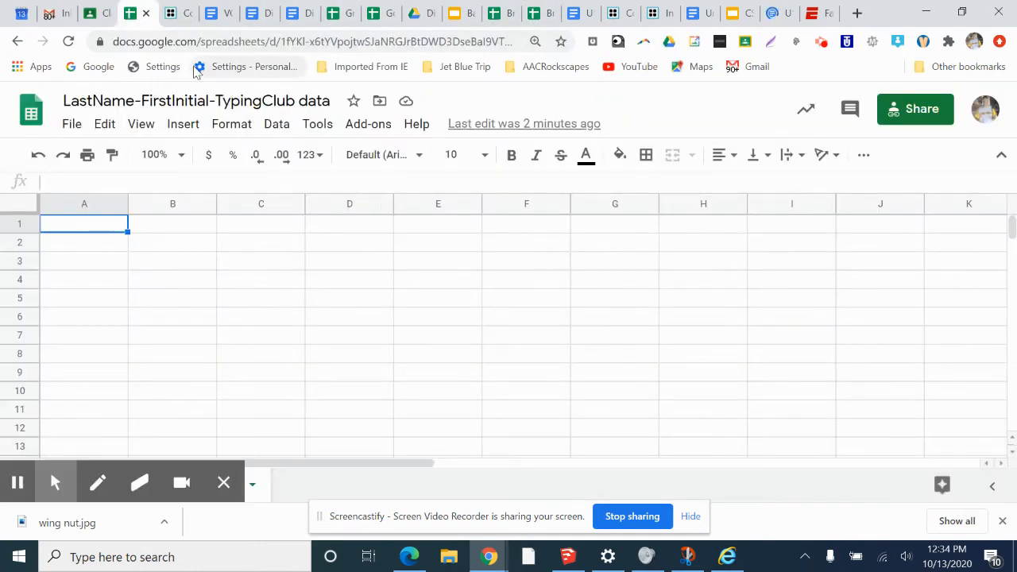
click(120, 99)
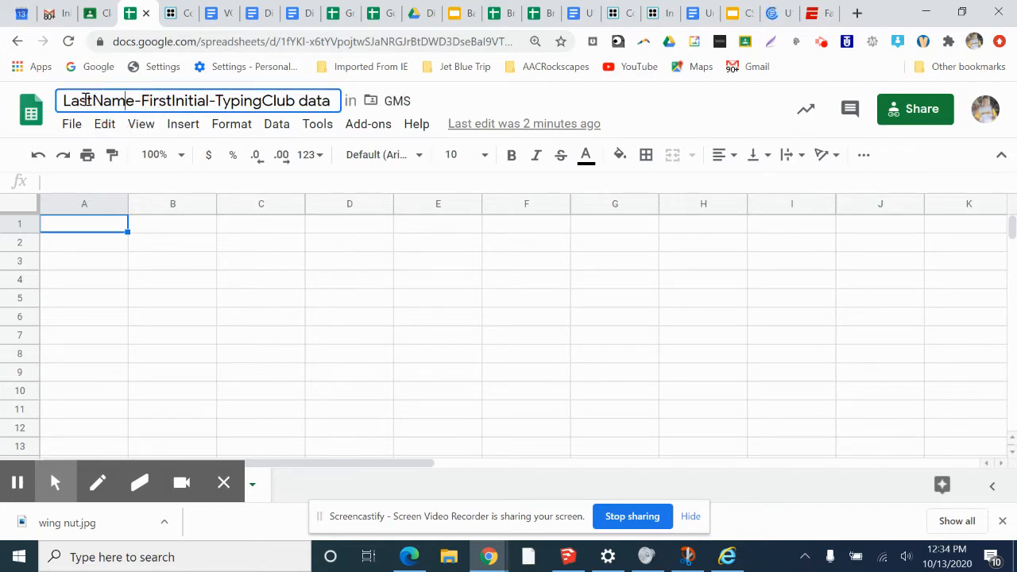
click(194, 107)
key(ctrl)
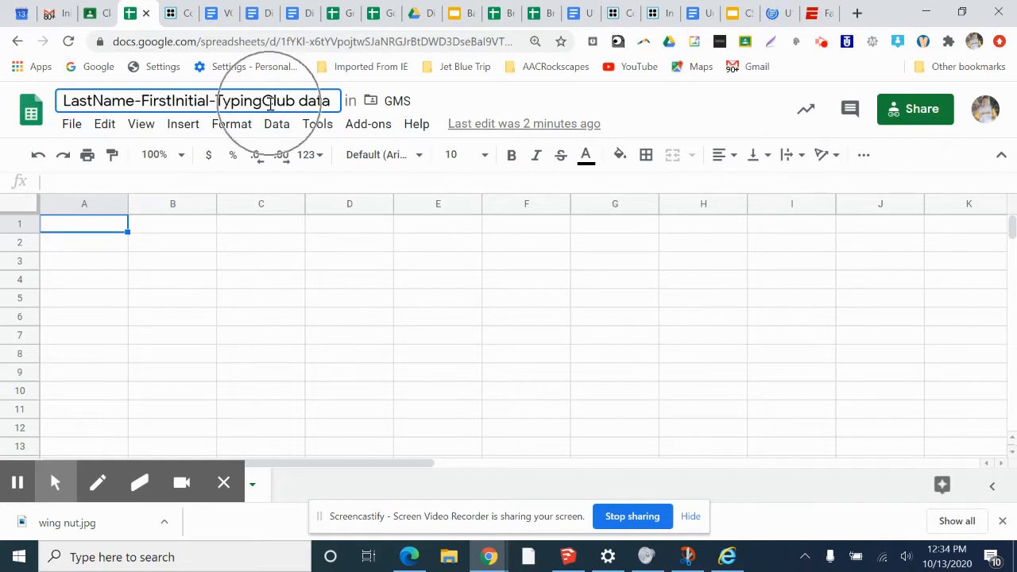
key(ctrl)
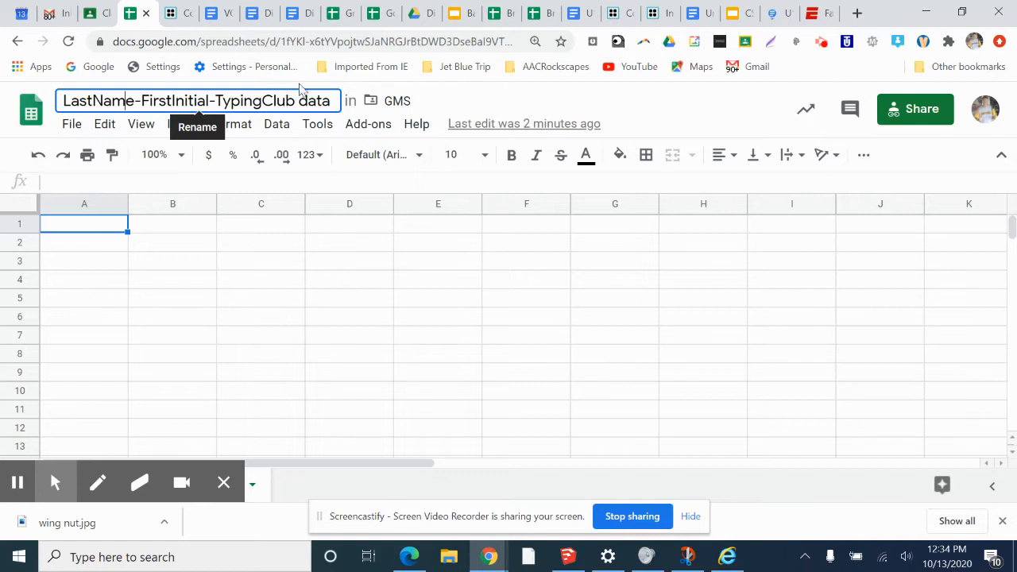
click(471, 101)
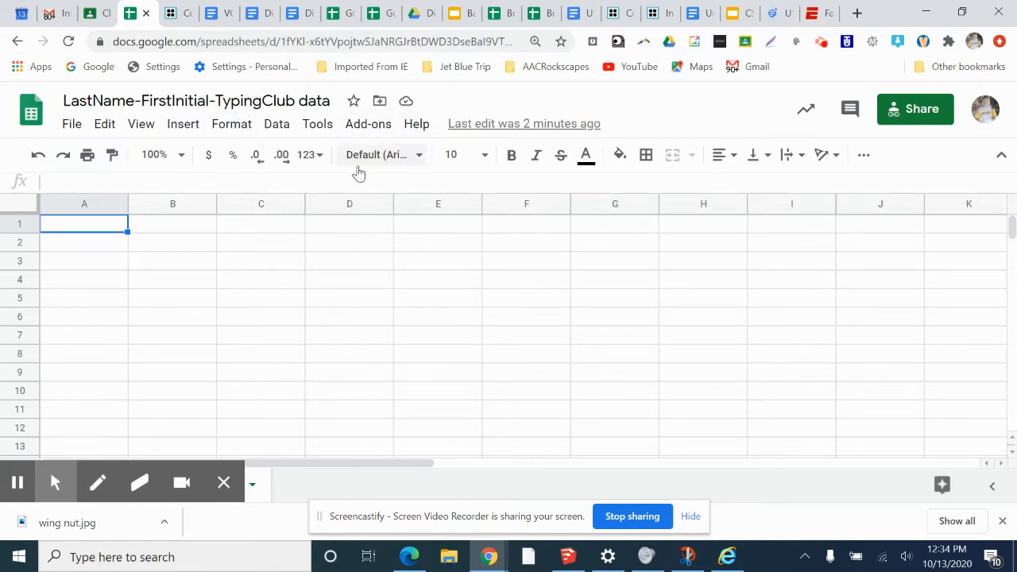
Move the spreadsheet into the Digi Comm folder inside My Drive > GMS > 7th
click(381, 102)
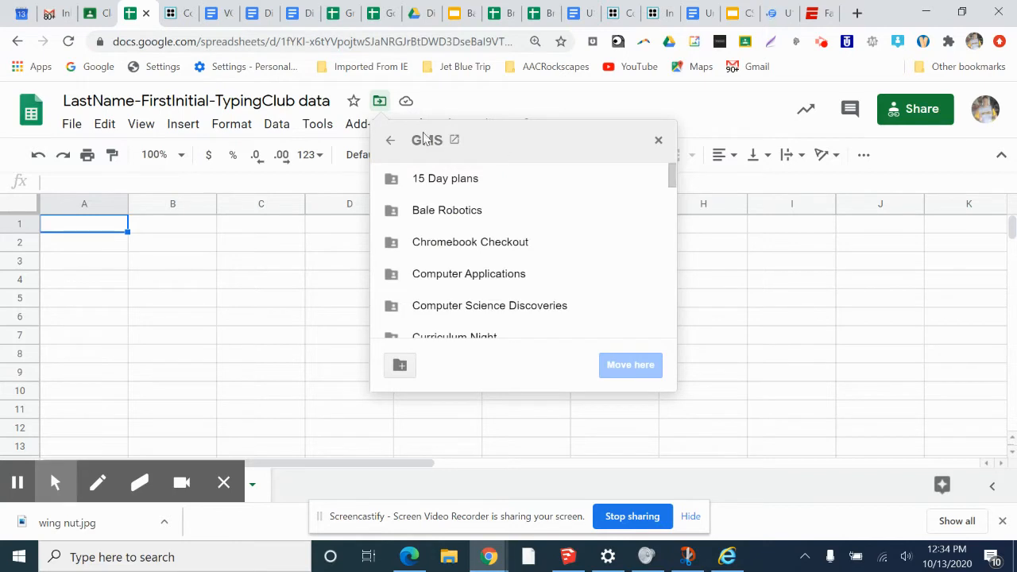
click(391, 142)
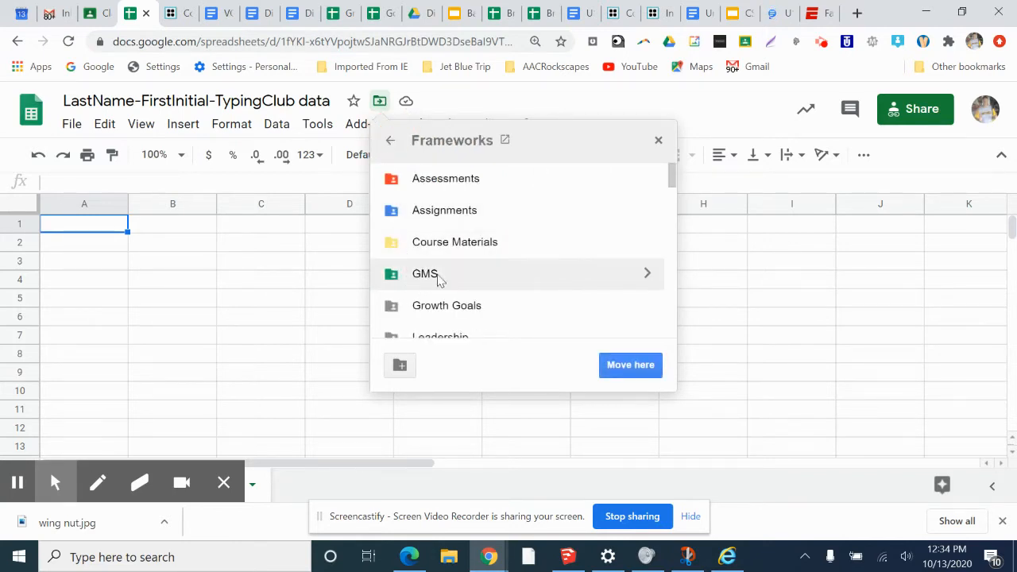
click(644, 274)
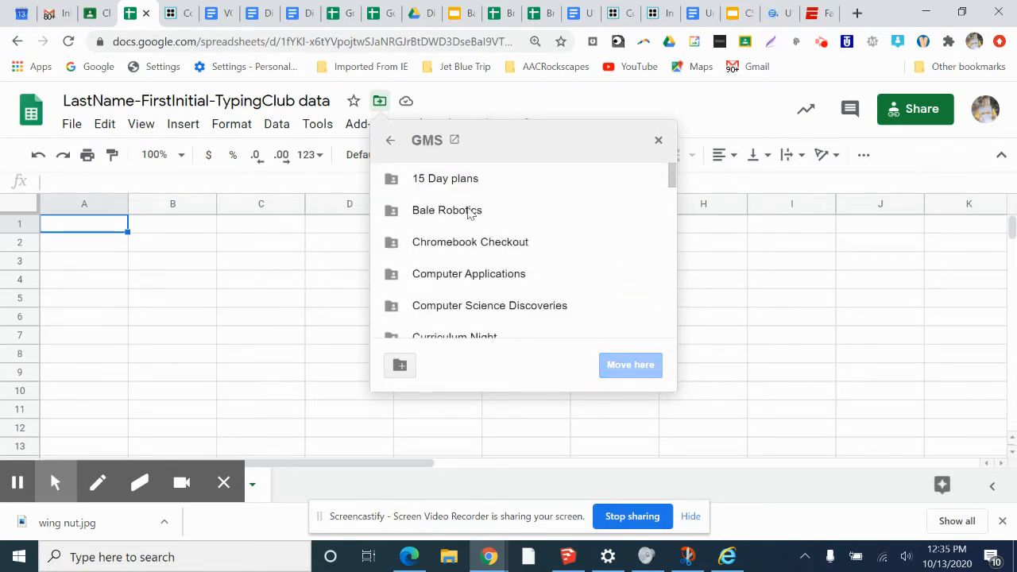
click(390, 141)
click(391, 143)
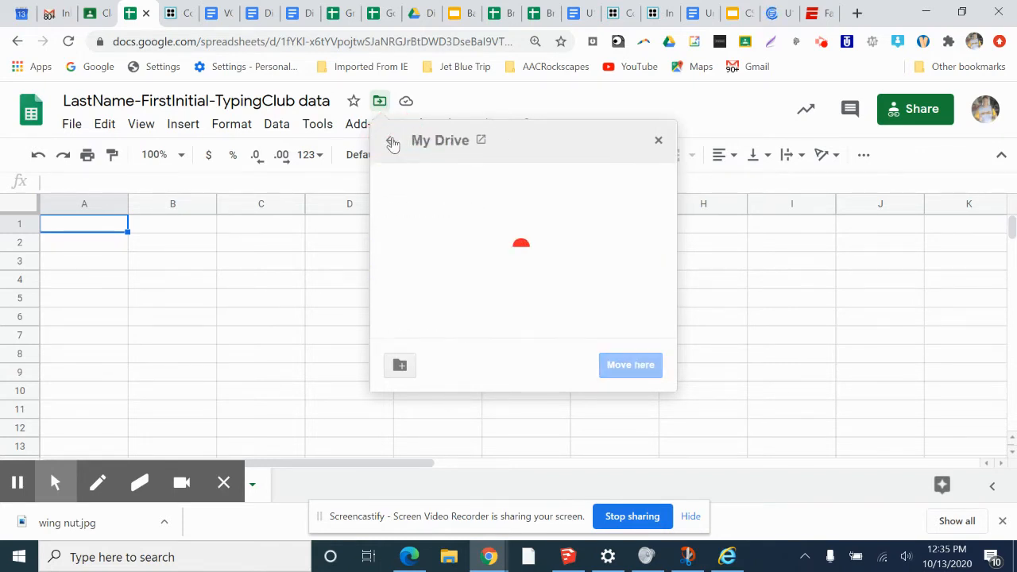
scroll(419, 230, down, 5)
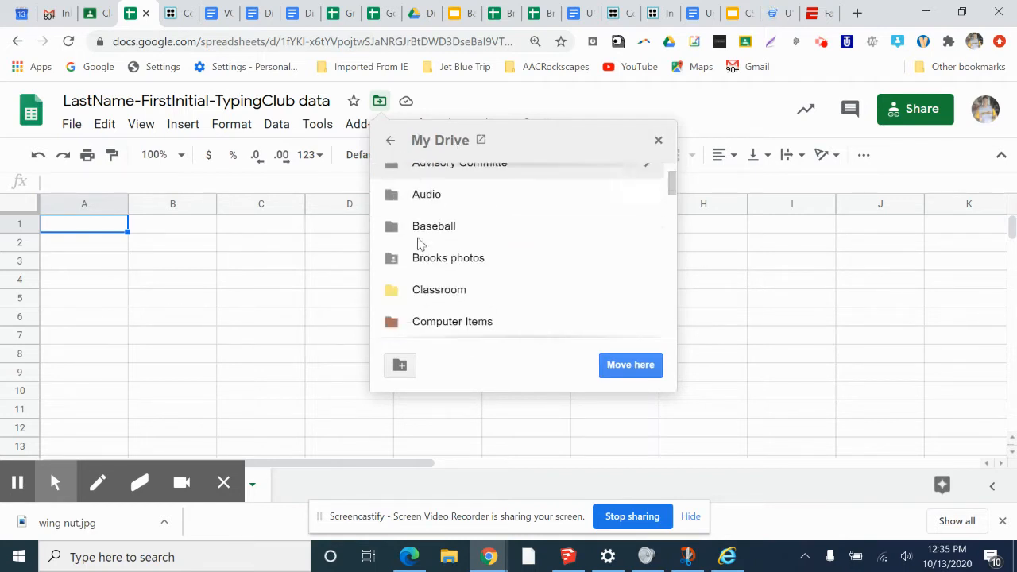
scroll(417, 245, down, 1)
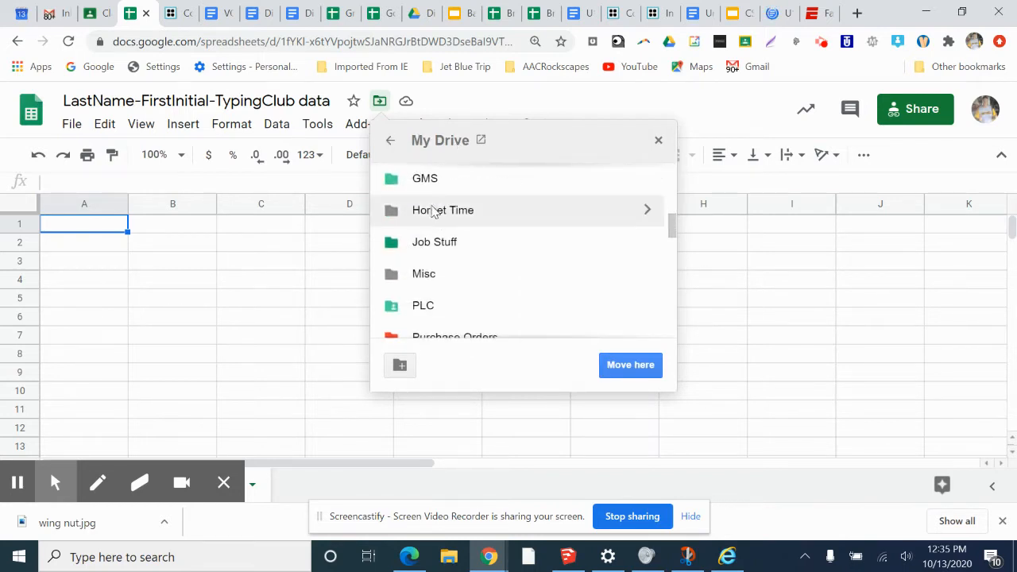
click(644, 180)
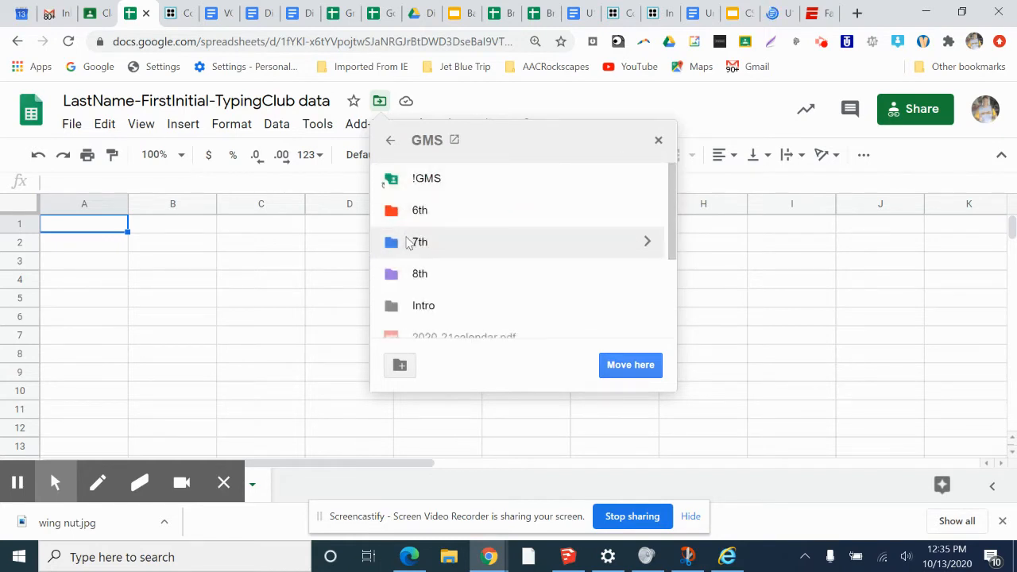
click(650, 243)
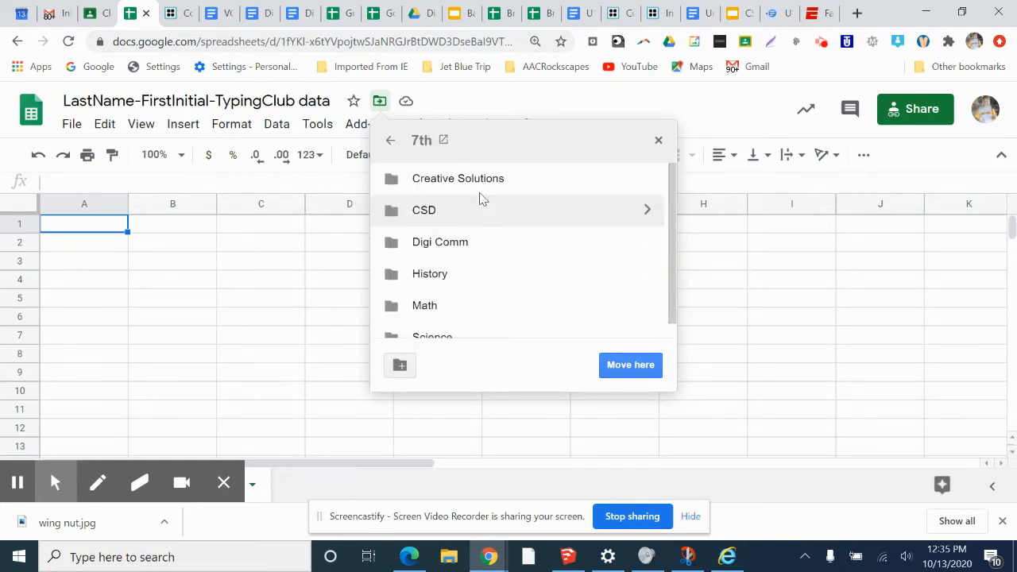
click(644, 243)
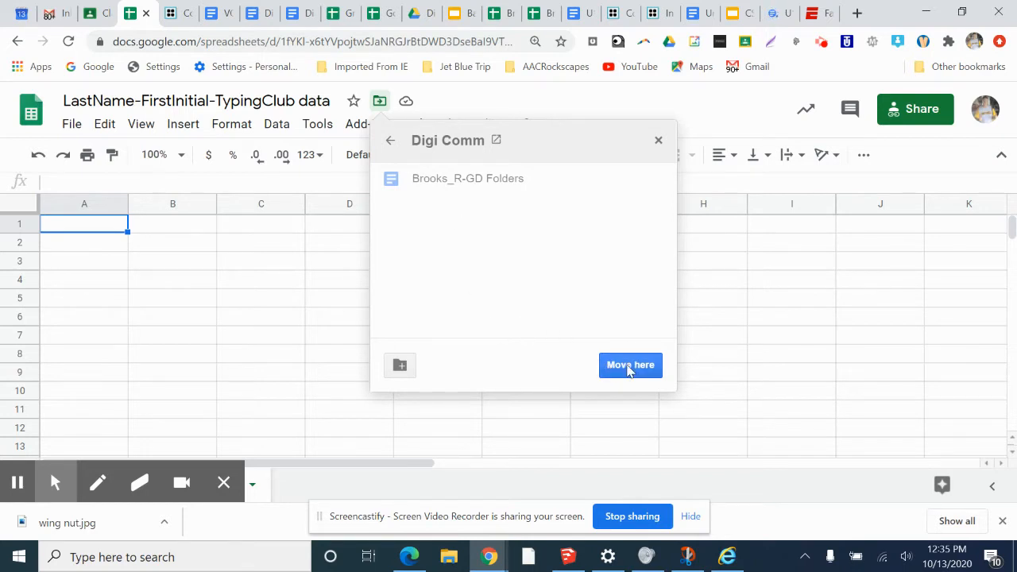
click(629, 366)
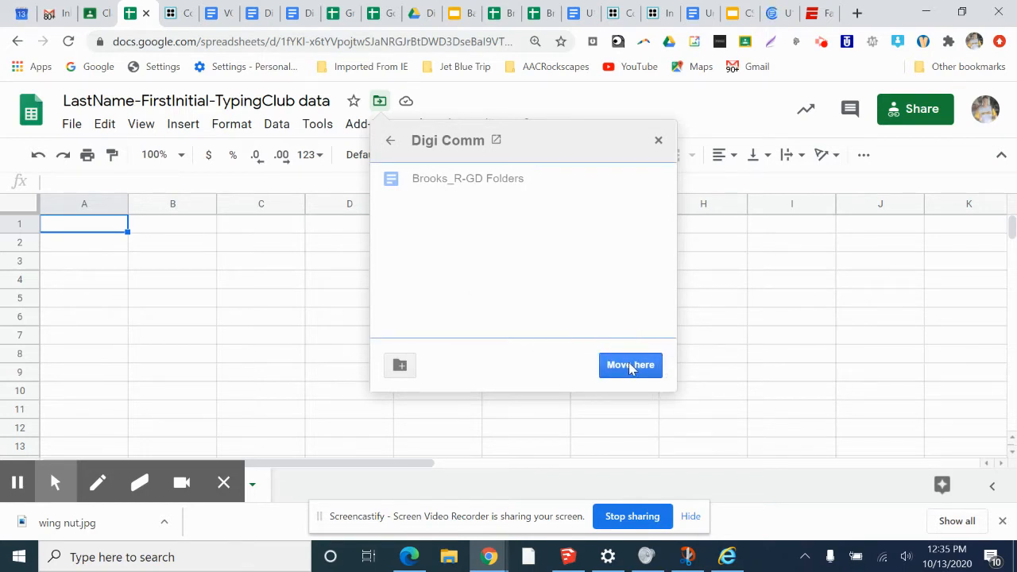
click(712, 336)
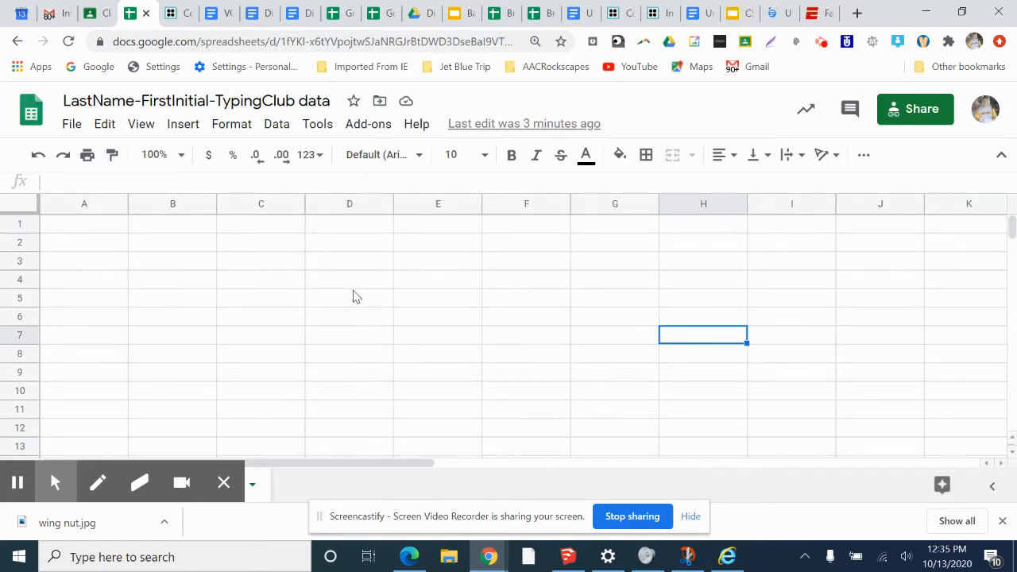
Consult the Typing Data screenshot in Google Classroom and enter the heading "Date" in cell A1 of the spreadsheet
click(98, 15)
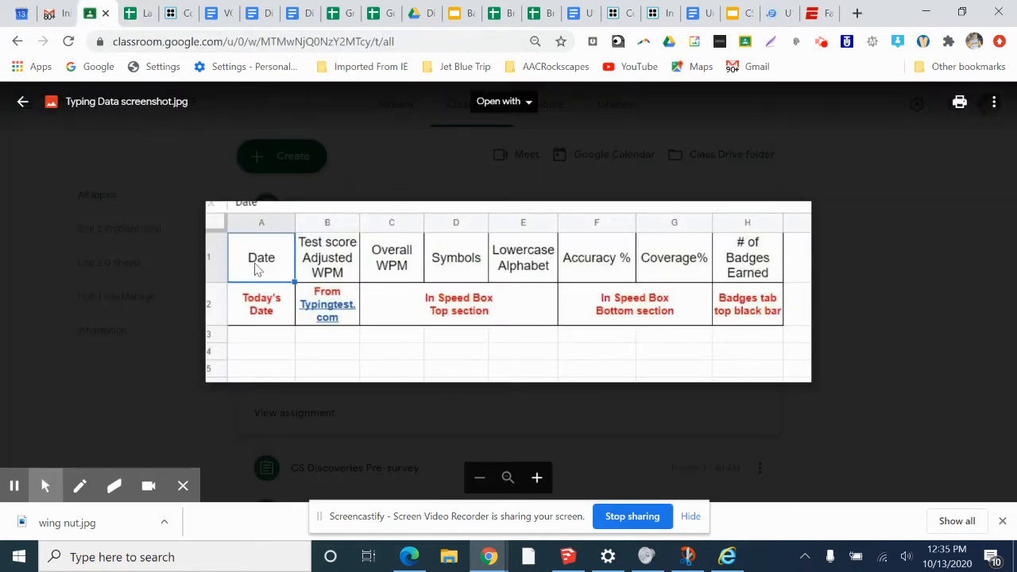
click(131, 13)
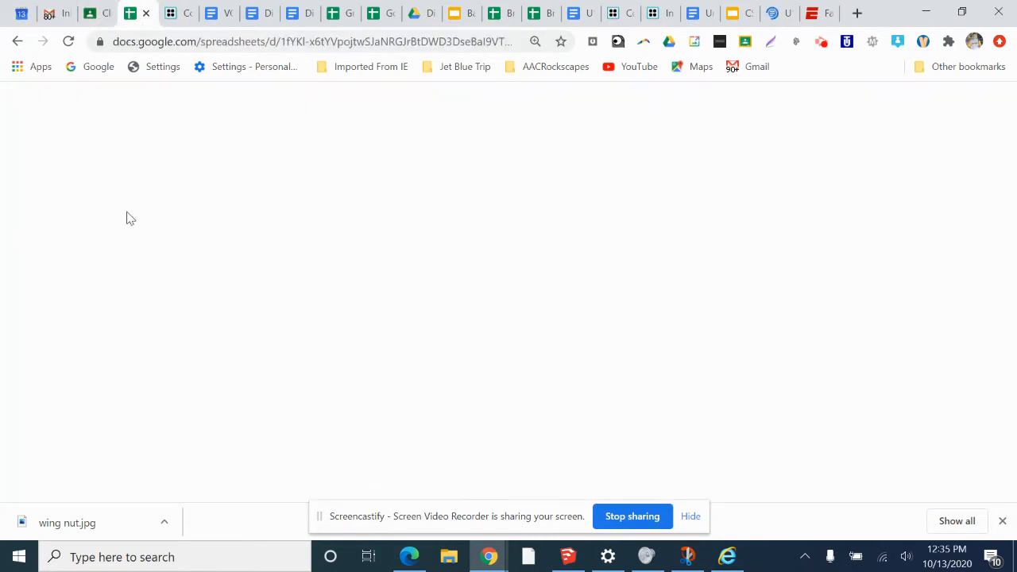
click(105, 229)
text(Date)
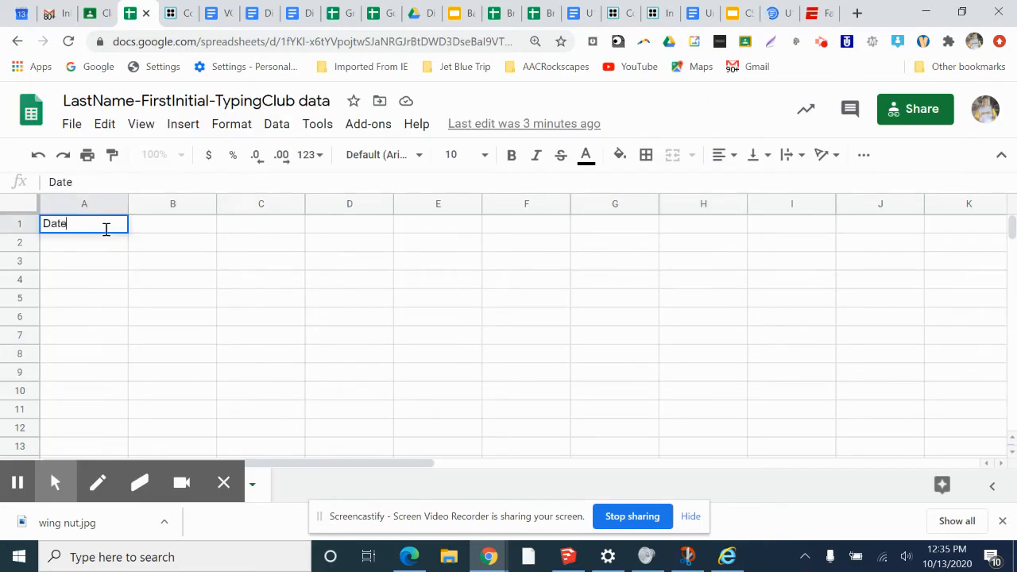
key(Tab)
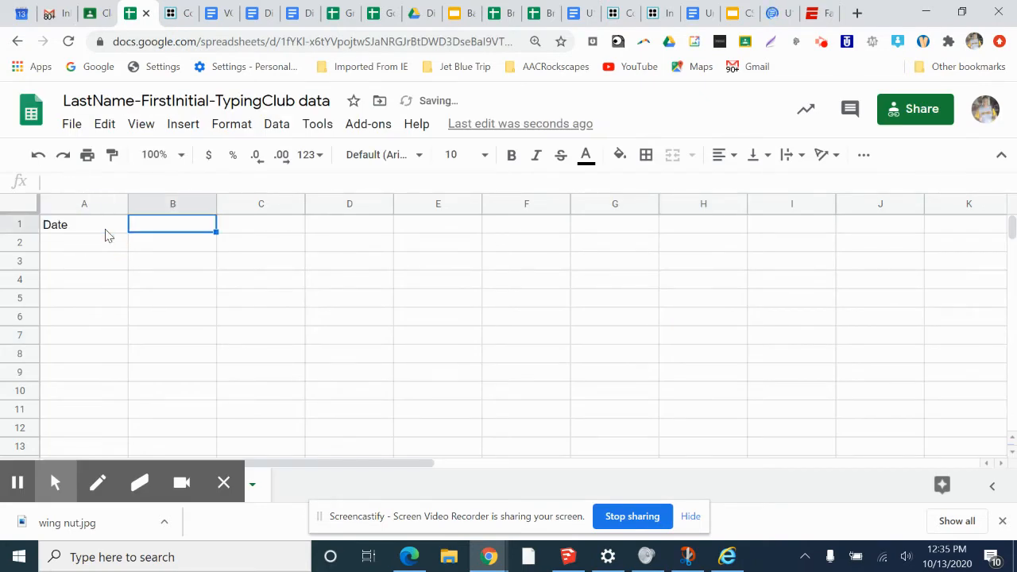
Check the second column heading in the Typing Data screenshot and enter "Test Score Adjusted WPM" in cell B1
click(93, 15)
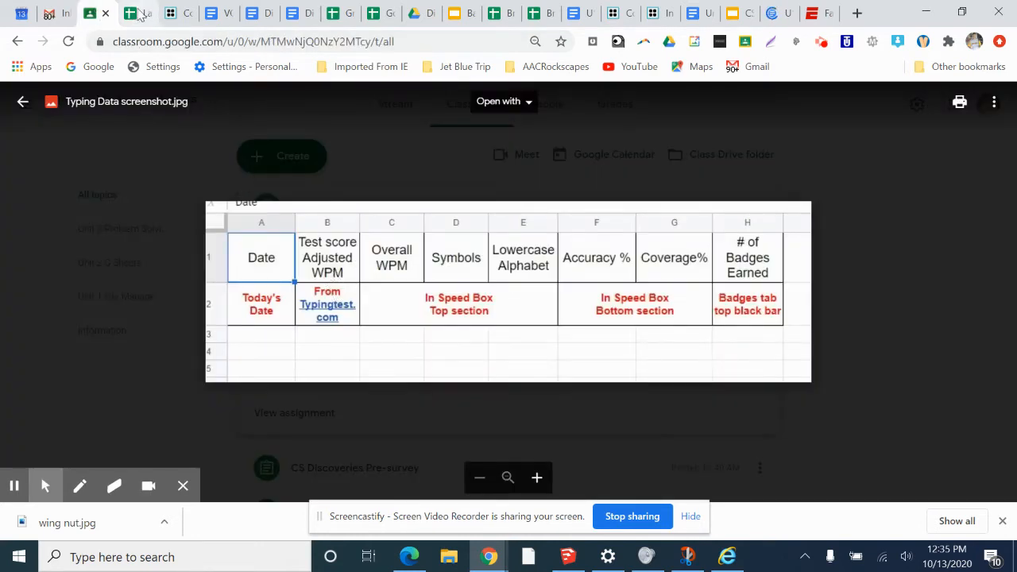
click(136, 14)
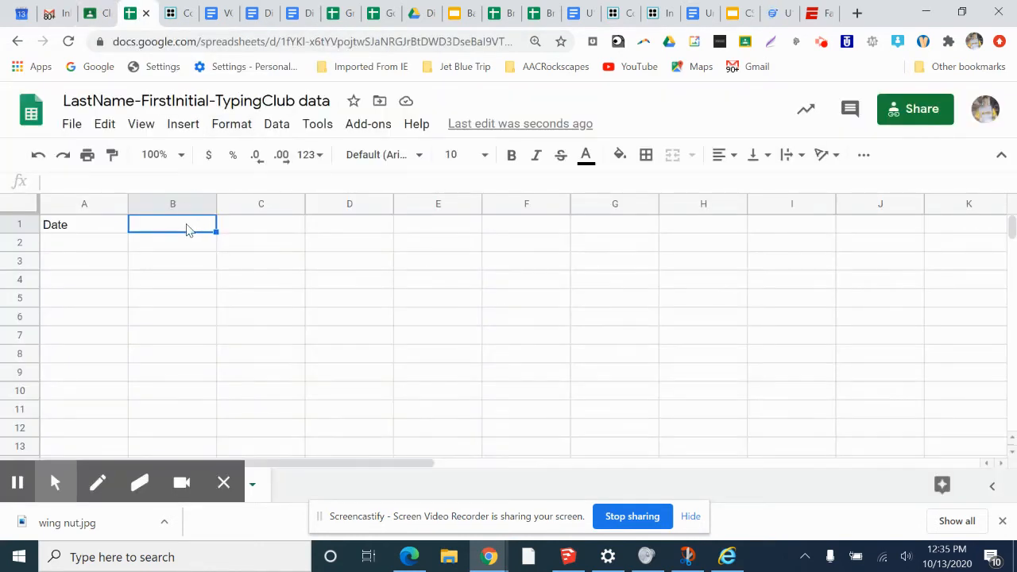
text(Test Score)
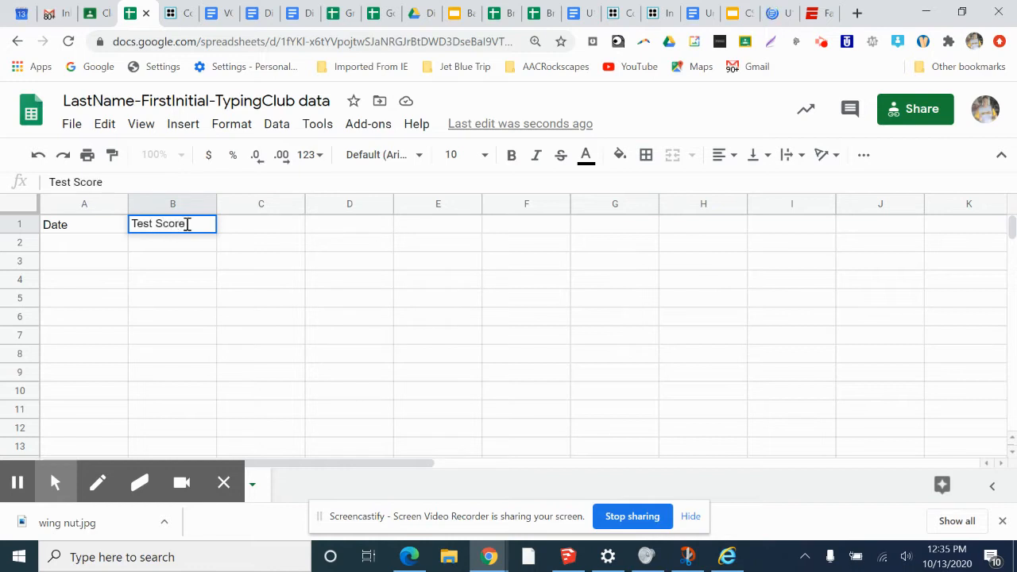
text( Adjusted WPM)
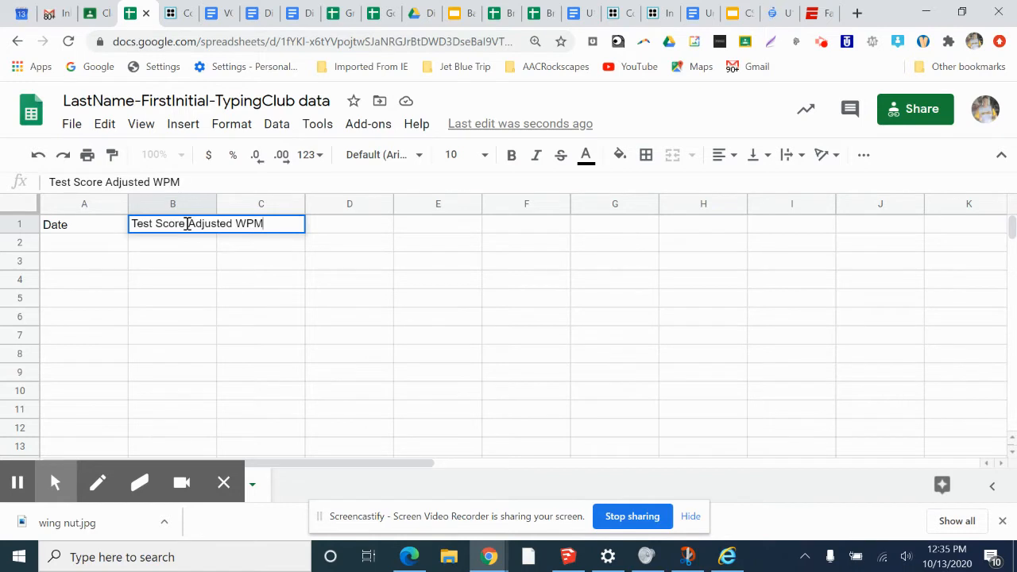
key(Tab)
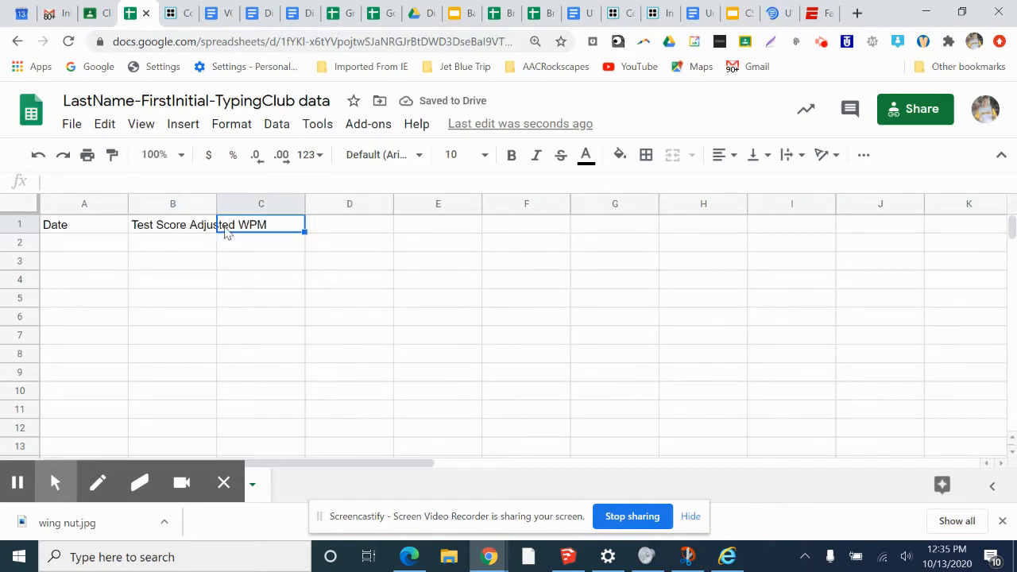
Check the third column heading in the Typing Data screenshot, enter "Overall WPM" in cell C1, and select cell D1
click(95, 13)
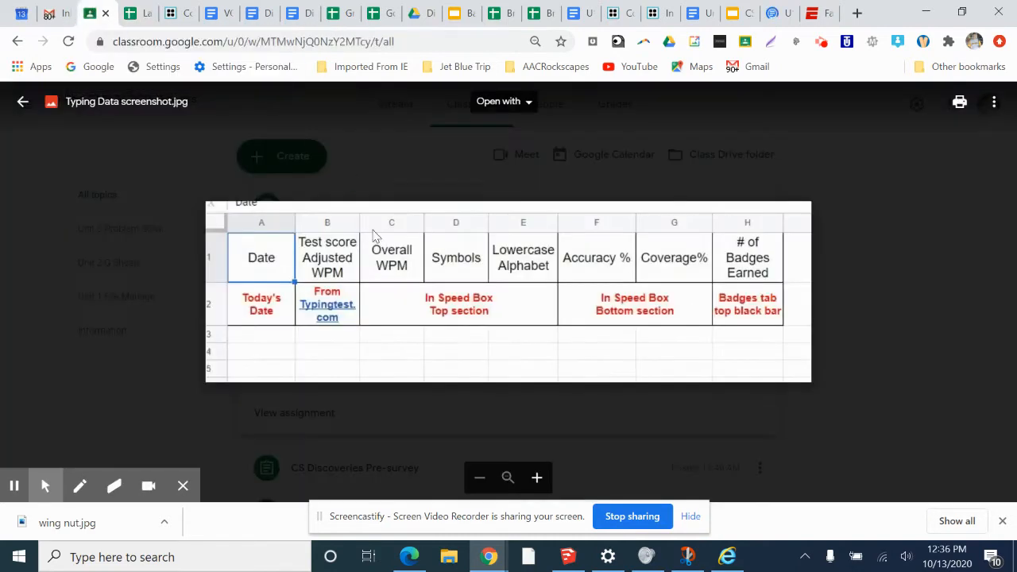
click(137, 13)
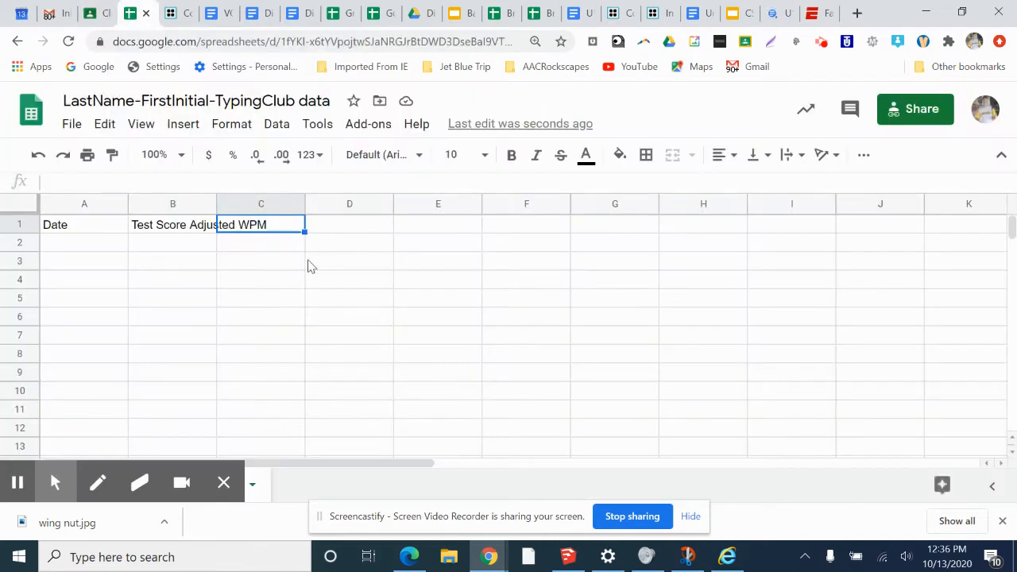
text(O)
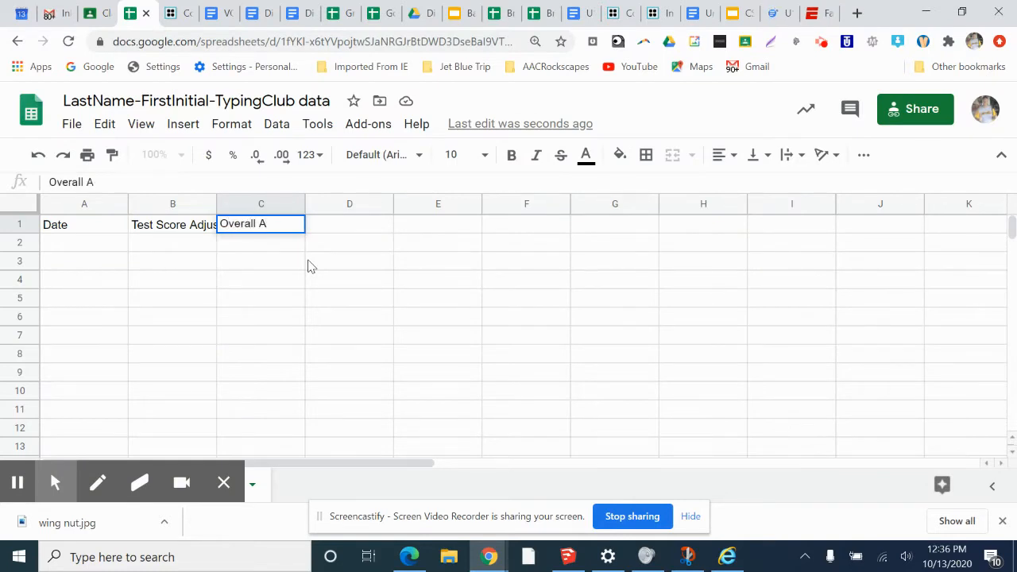
text(verall WPM)
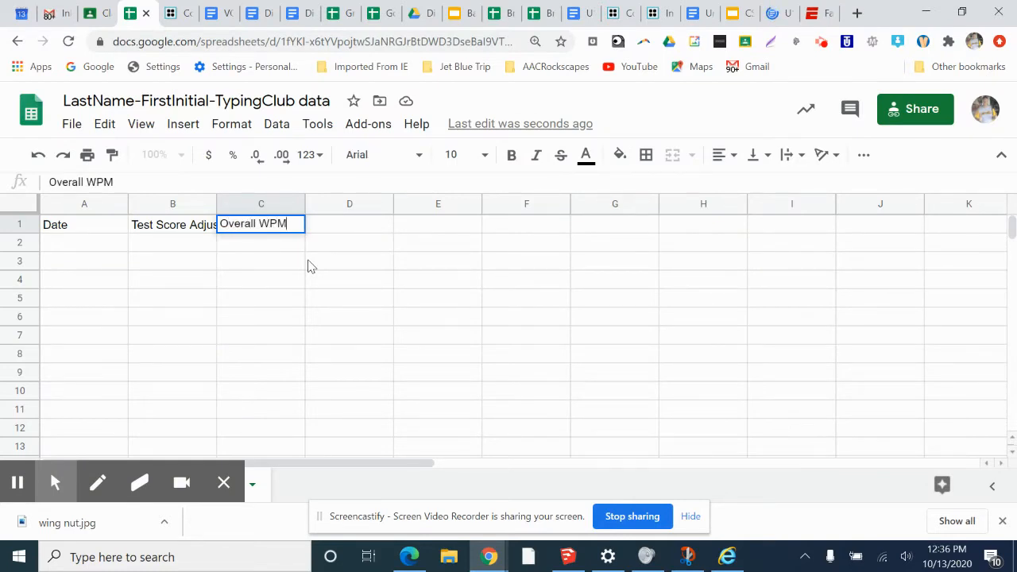
key(Tab)
click(187, 227)
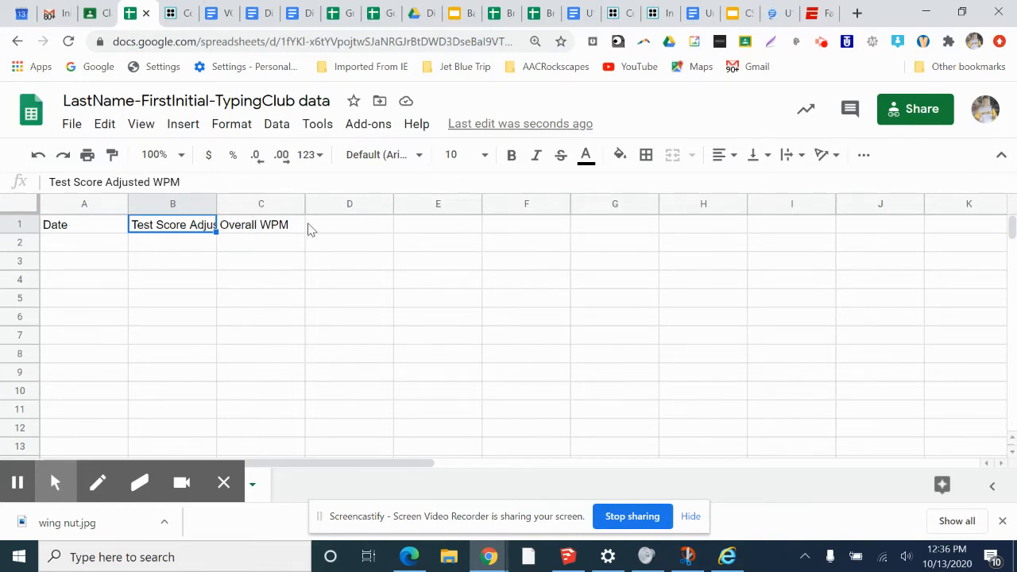
click(353, 227)
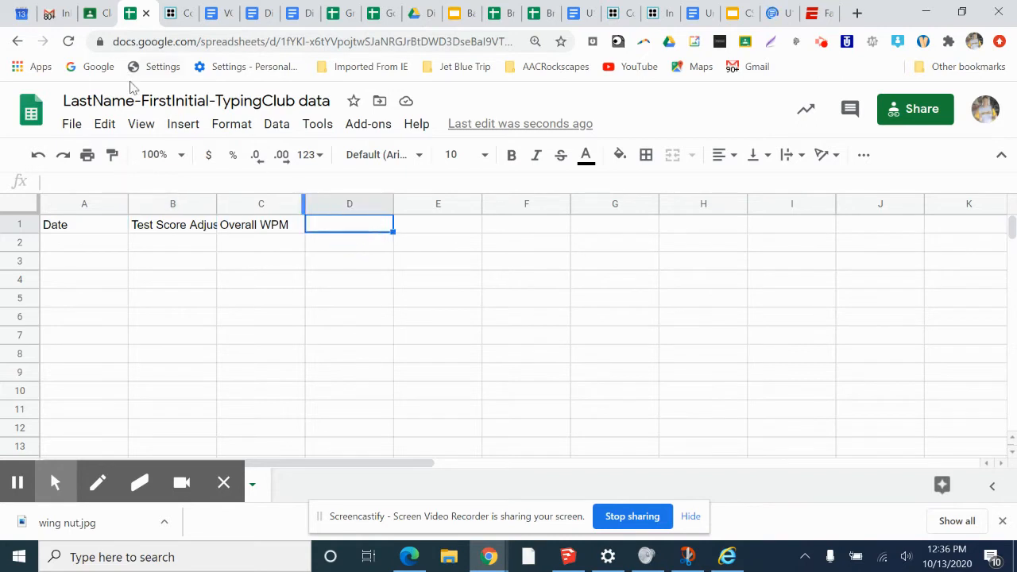
Check the fourth column heading in the Typing Data screenshot and enter "Symbols" in cell D1 of the spreadsheet
click(95, 17)
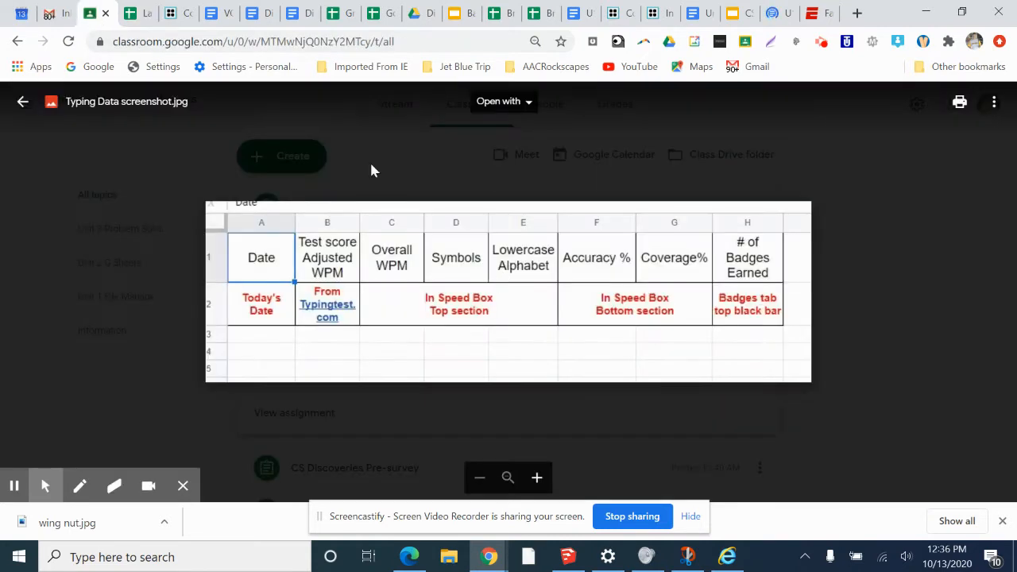
click(136, 15)
text(Sybm)
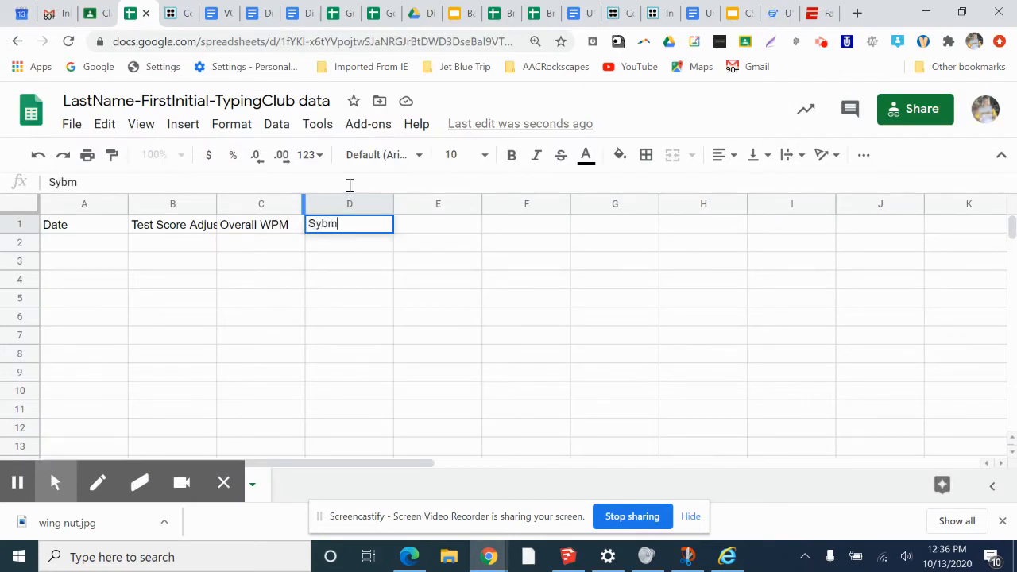
text(m)
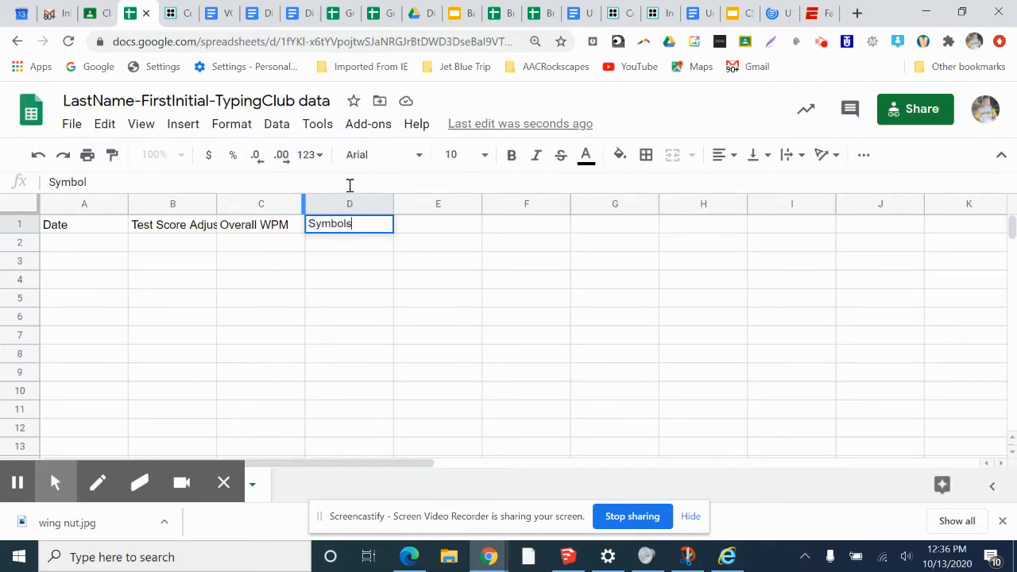
key(Tab)
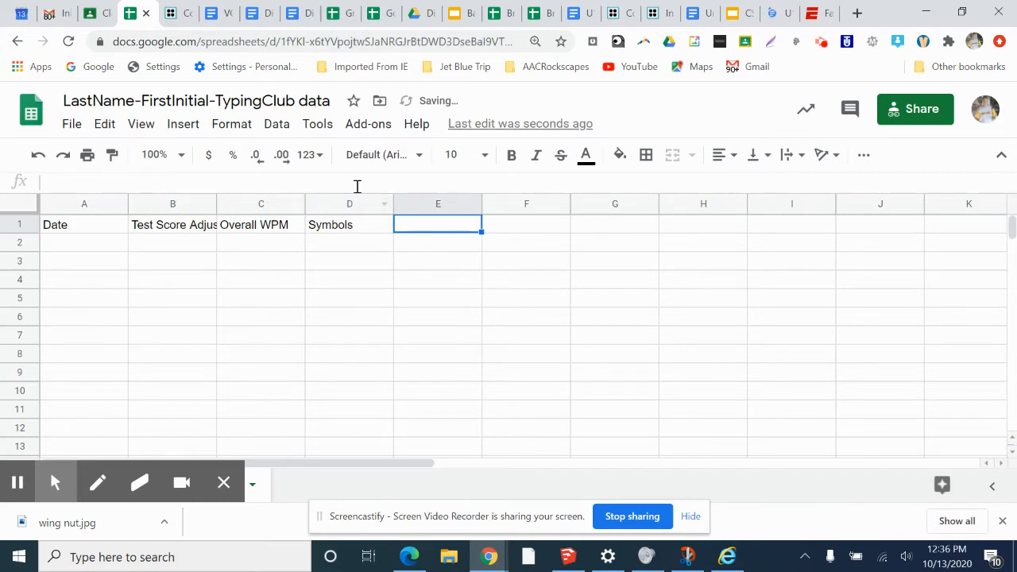
Check the fifth column heading in the Typing Data screenshot and enter "Lowercase Alphabet" in cell E1
click(101, 14)
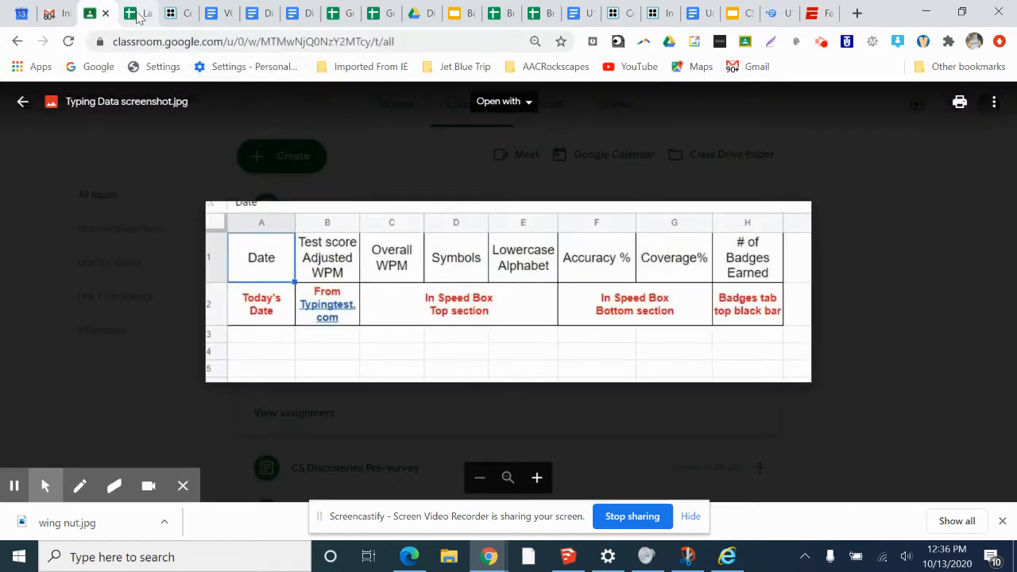
click(137, 14)
text(Lower)
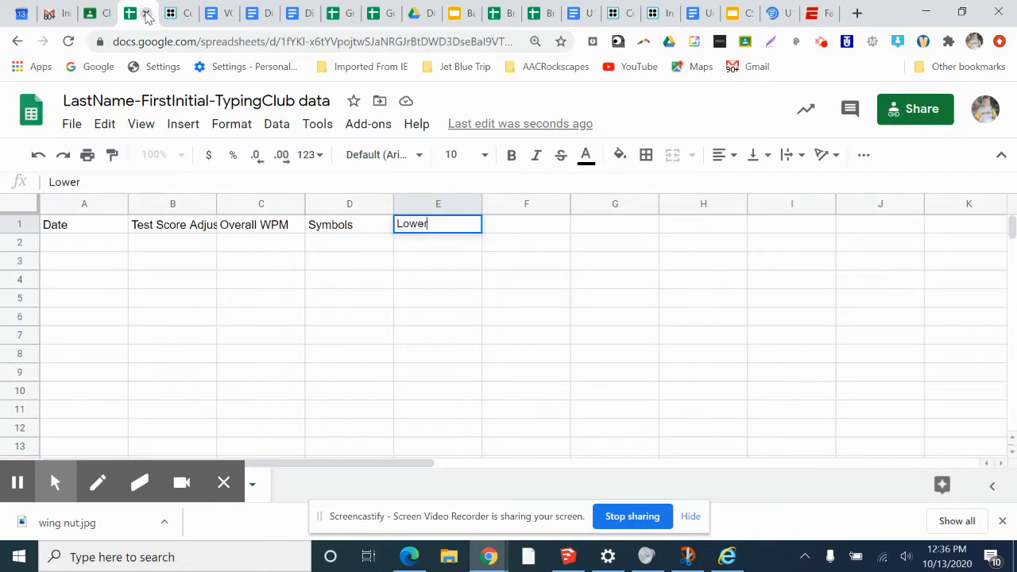
text(case Al)
key(BackSpace)
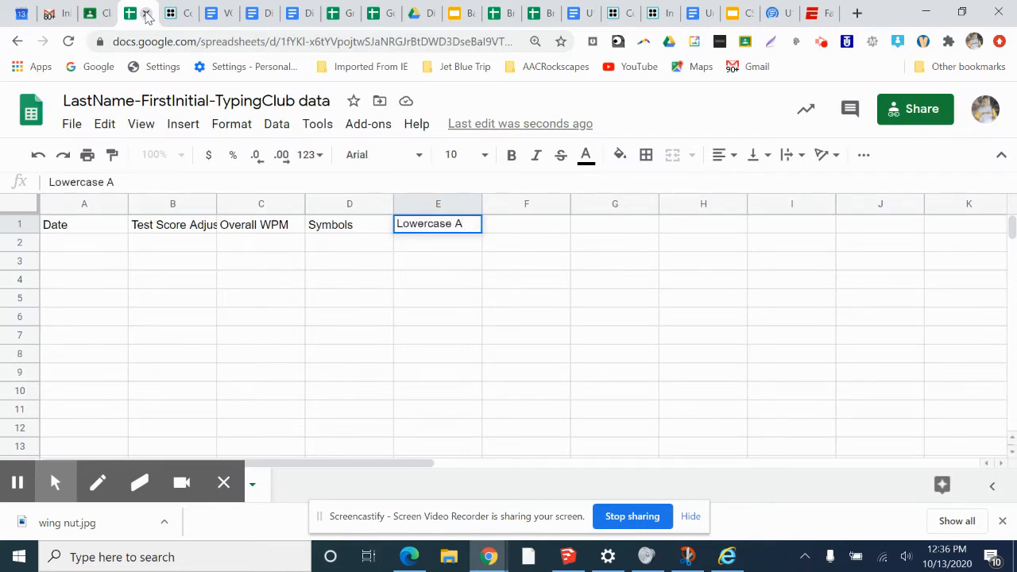
text(lphabet)
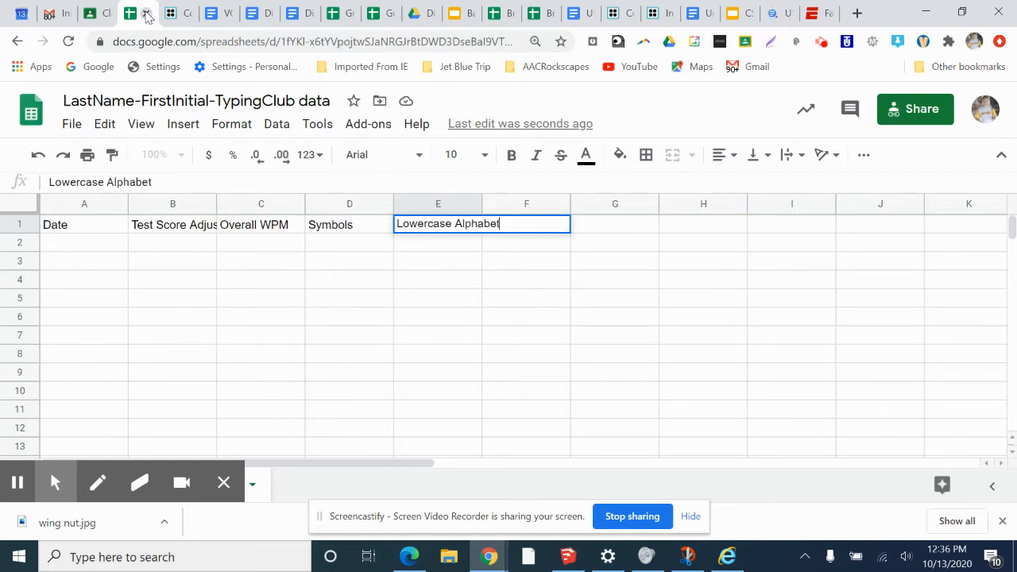
key(Tab)
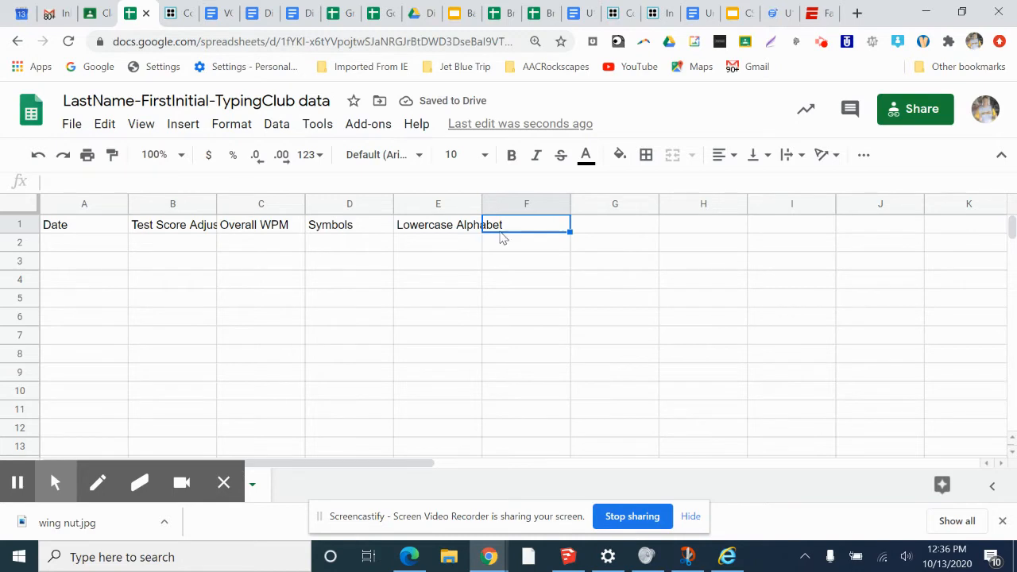
Check the sixth column heading in the Typing Data screenshot and enter "Accuracy %" in cell F1
click(89, 13)
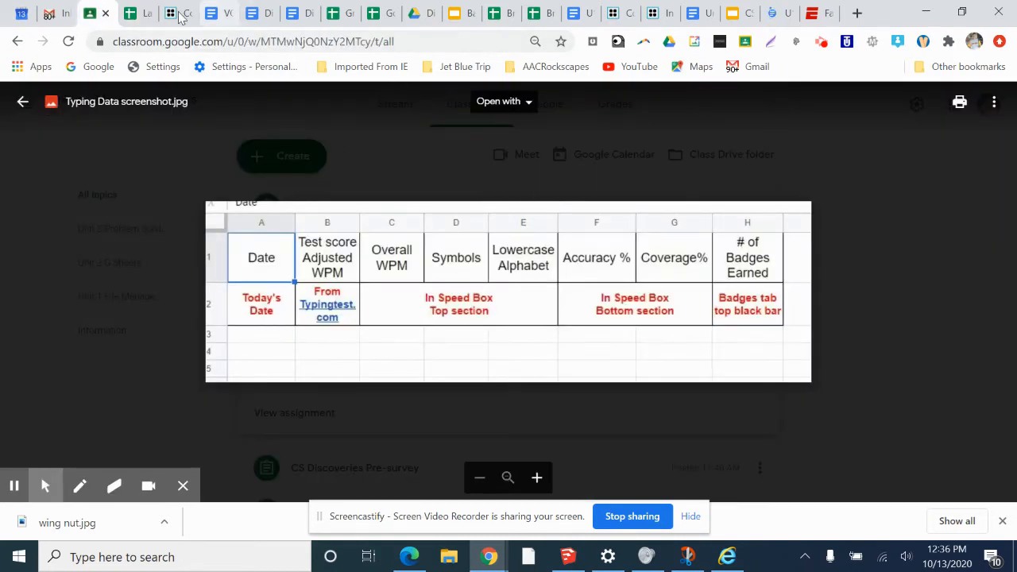
click(135, 14)
text(Accuracy $)
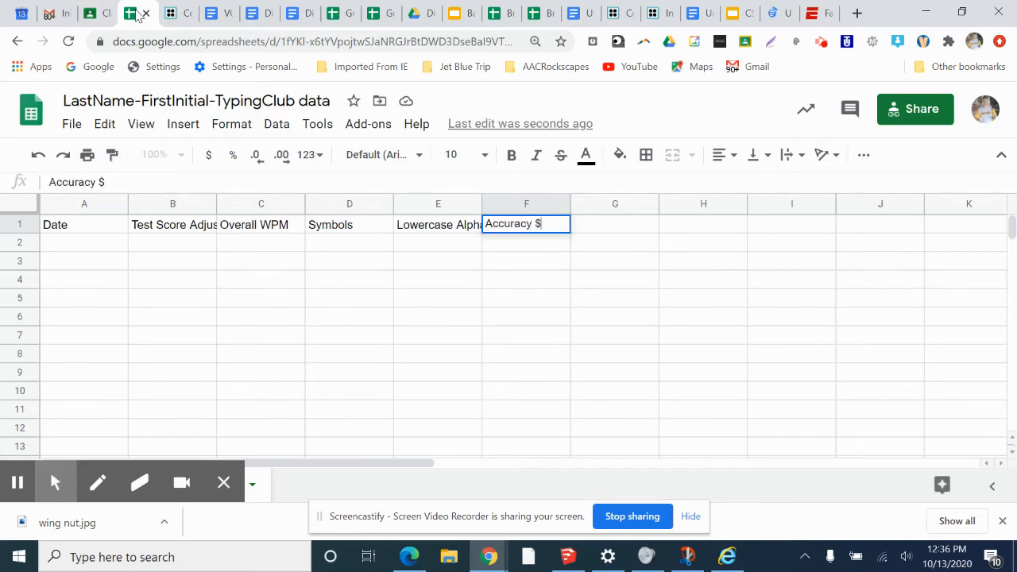
key(BackSpace)
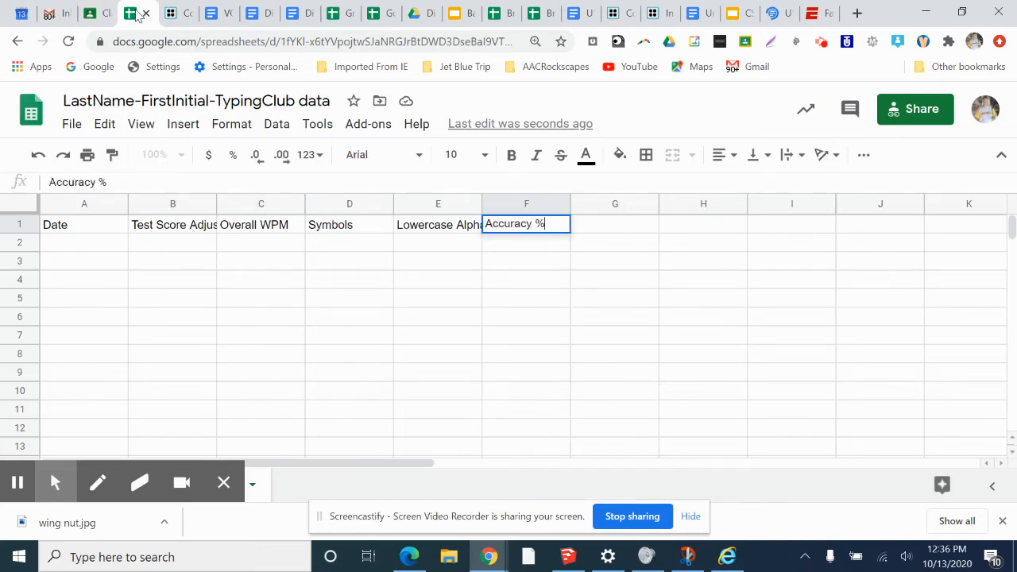
key(Tab)
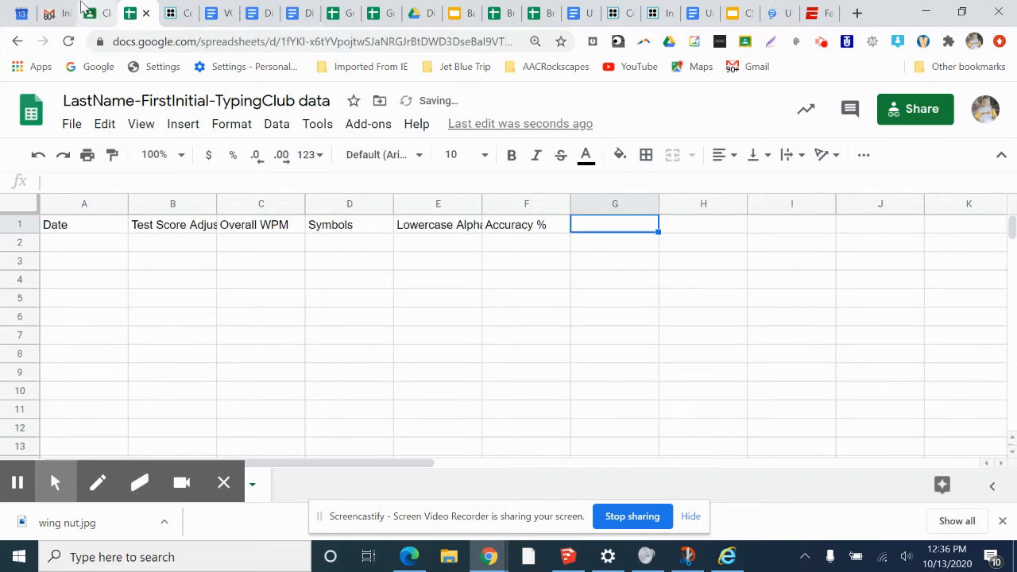
Check the seventh column heading in the Typing Data screenshot, enter "Coverage %" in cell G1, and select cell H1
click(95, 14)
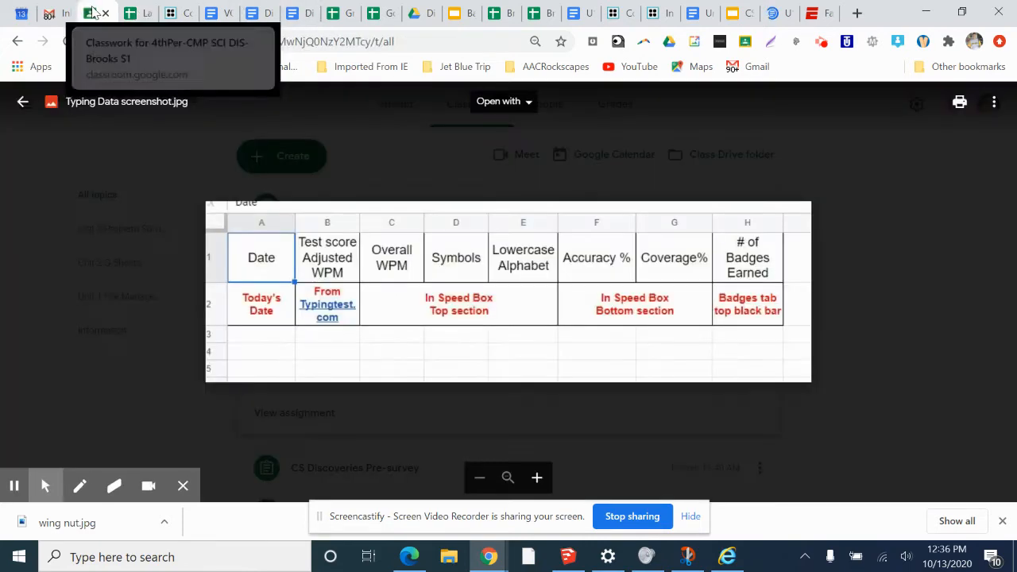
click(132, 14)
text(Cov)
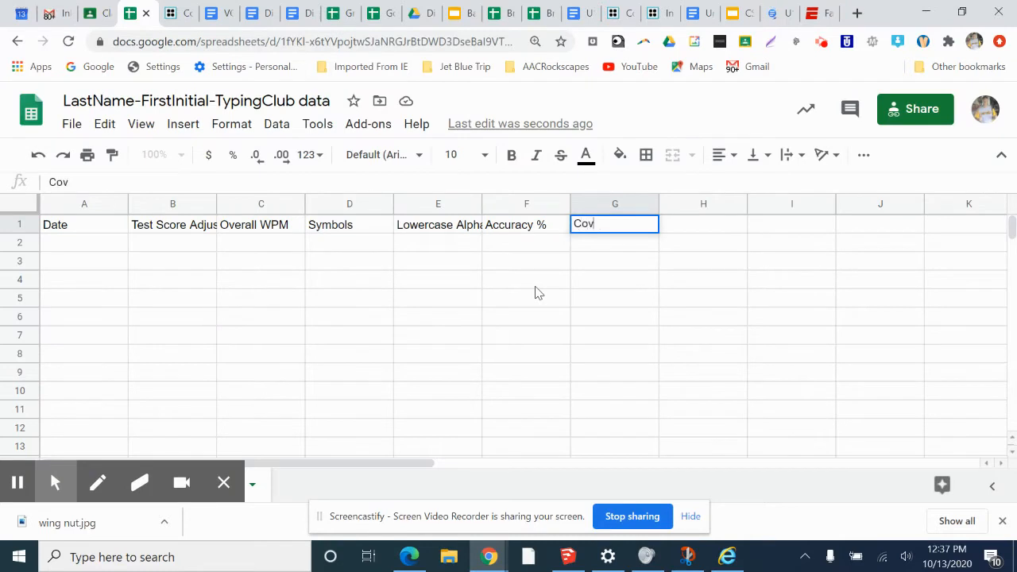
text(erage %)
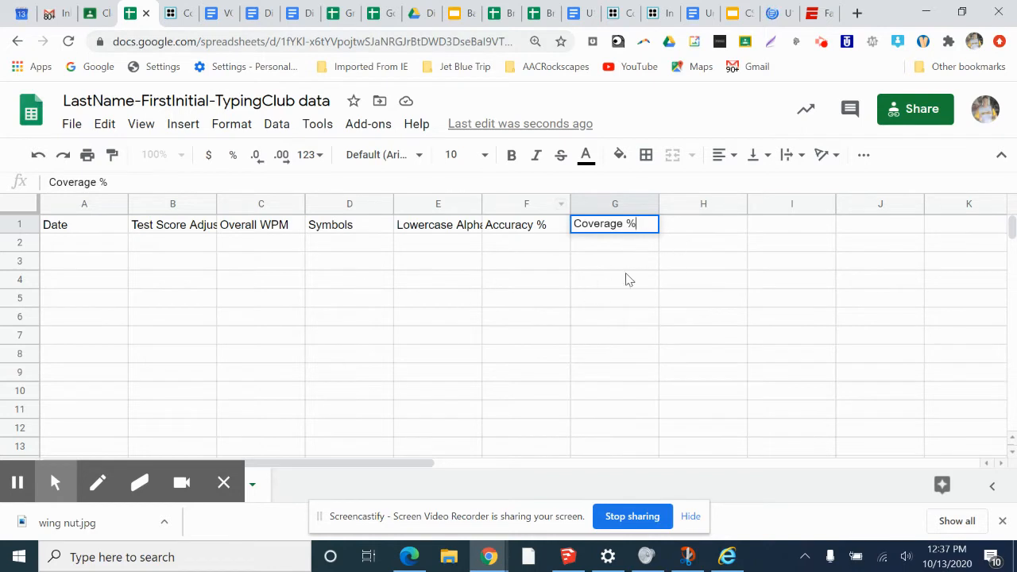
click(687, 227)
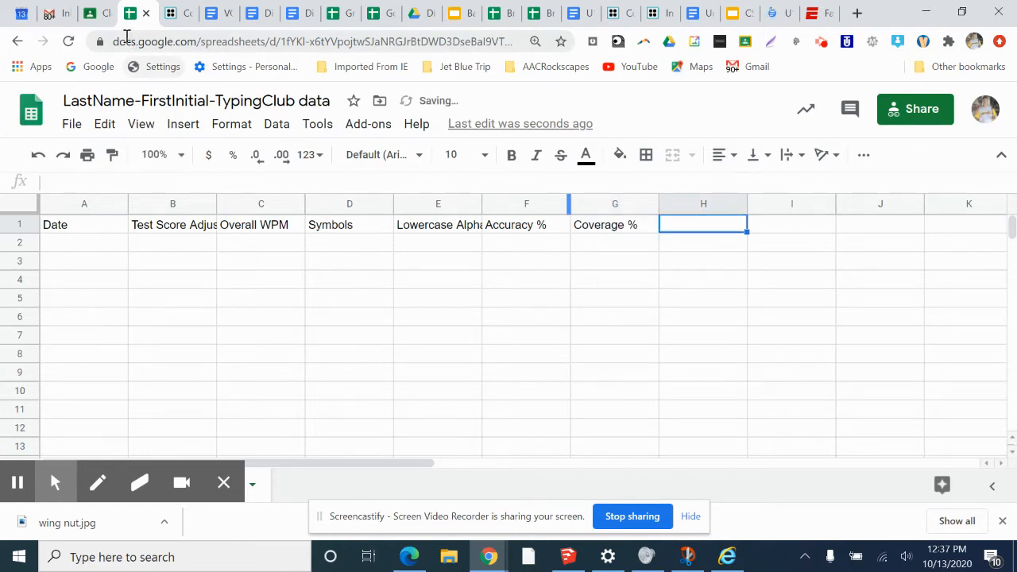
Check the last column heading in the Typing Data screenshot and enter "# of Badges Earned" in cell H1
click(93, 16)
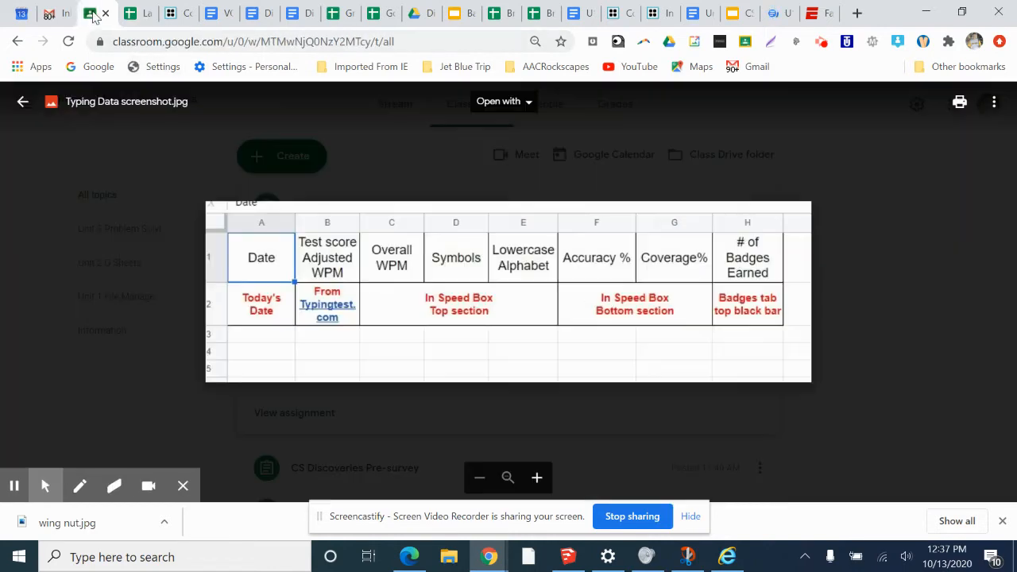
click(132, 13)
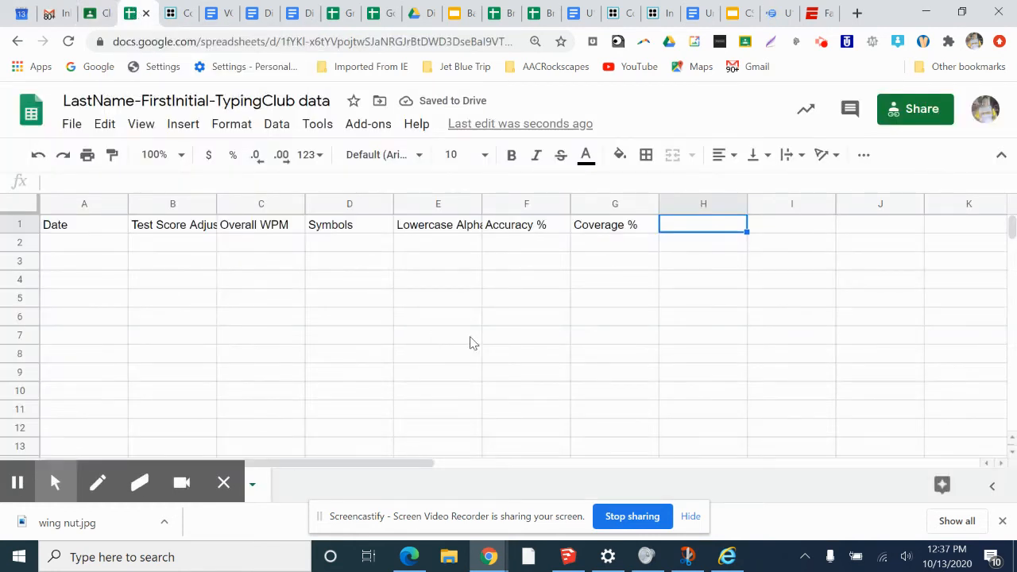
text(# of )
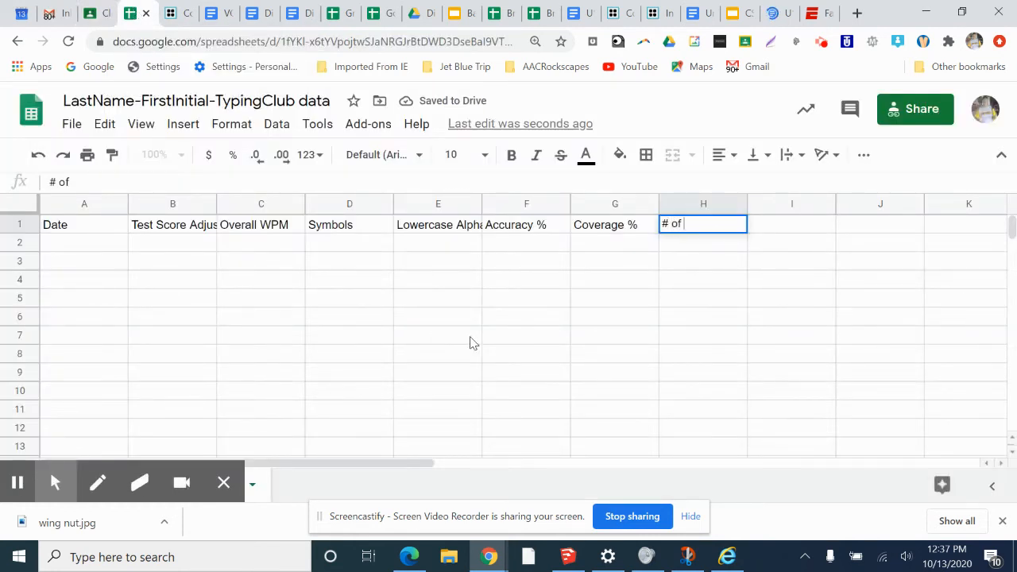
text(Badge)
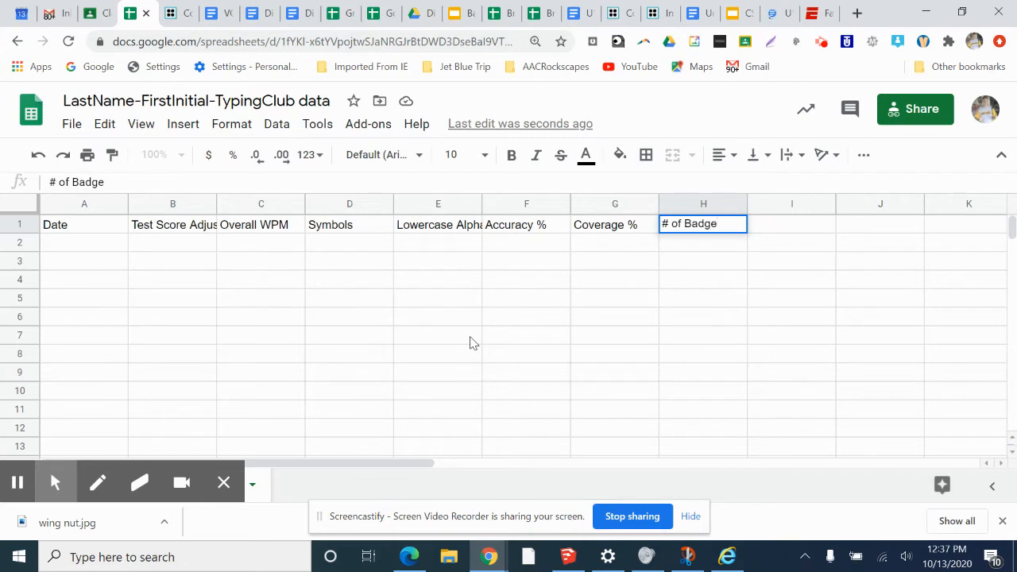
text(s Earned)
key(Return)
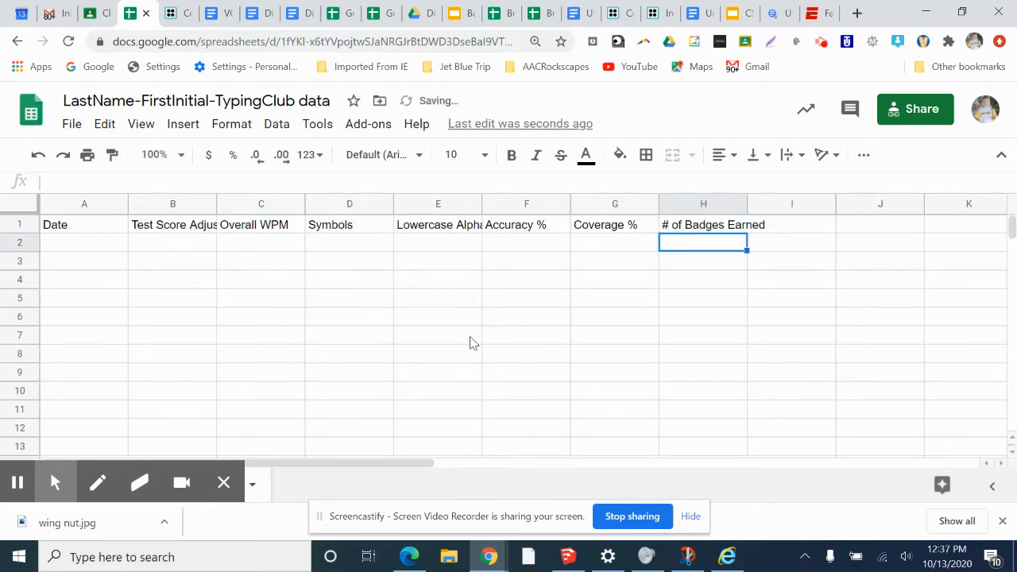
Check the second row of the Typing Data screenshot and enter "Today's Date" in cell A2 under the Date heading
click(102, 14)
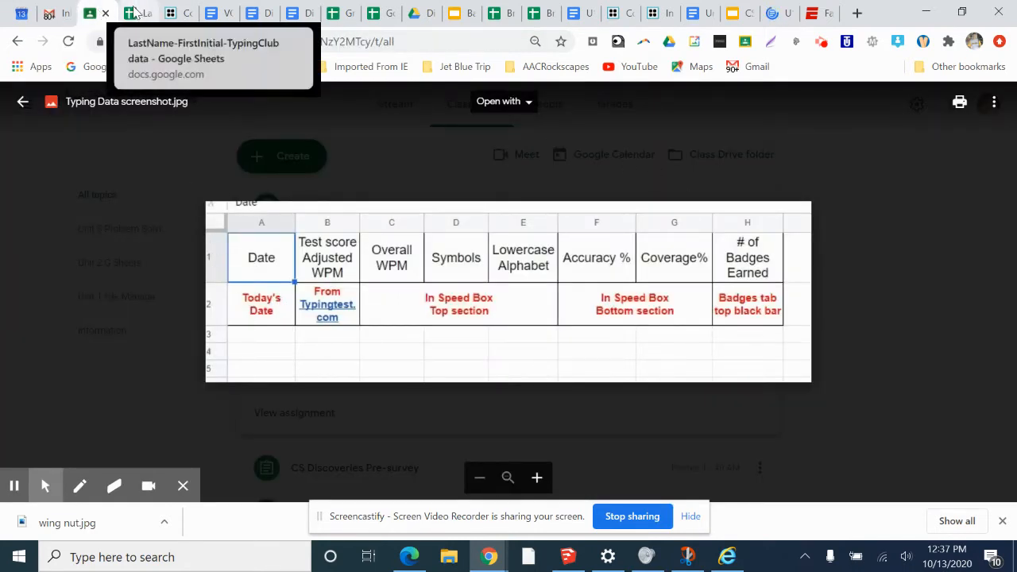
click(136, 13)
click(99, 246)
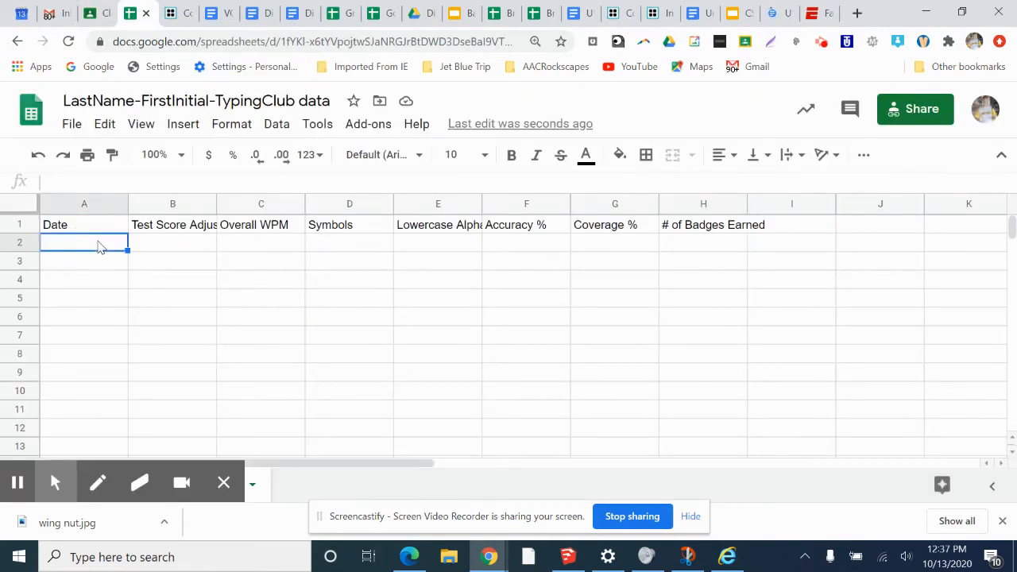
text(Today's )
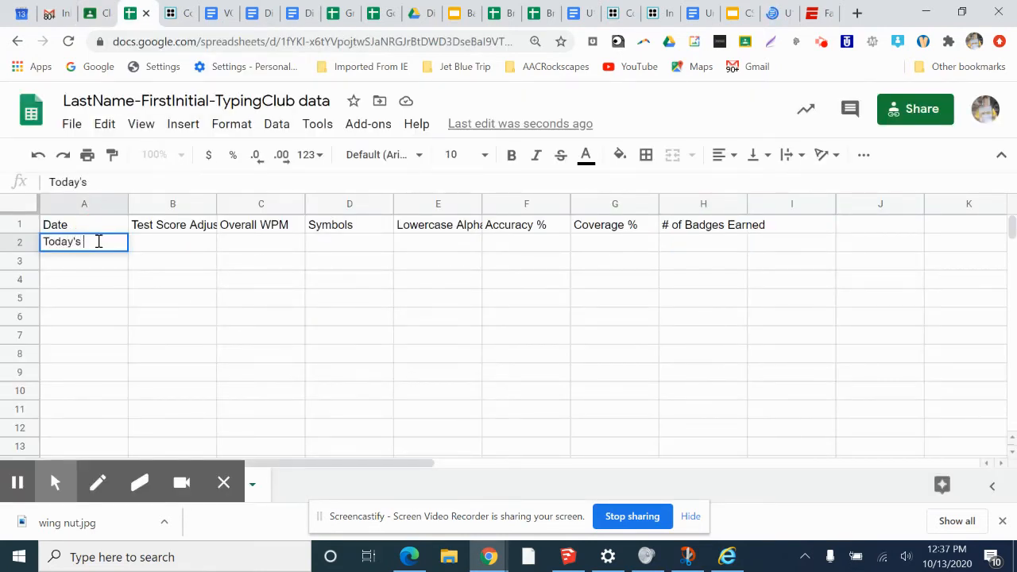
text(Date)
key(Tab)
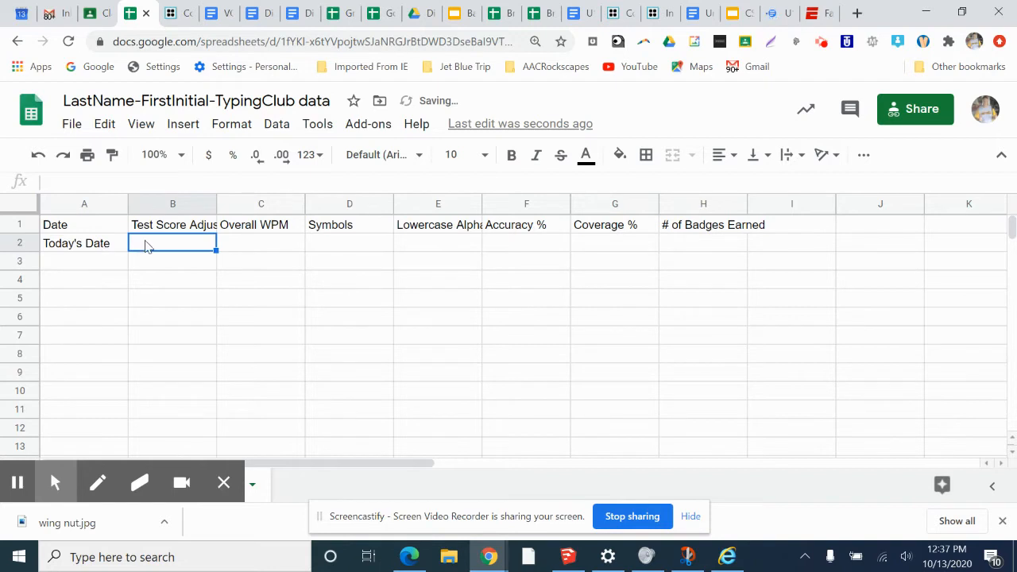
Check the row 2 entry of column B in the Typing Data screenshot and enter "Typingtest.com" in cell B2
click(81, 229)
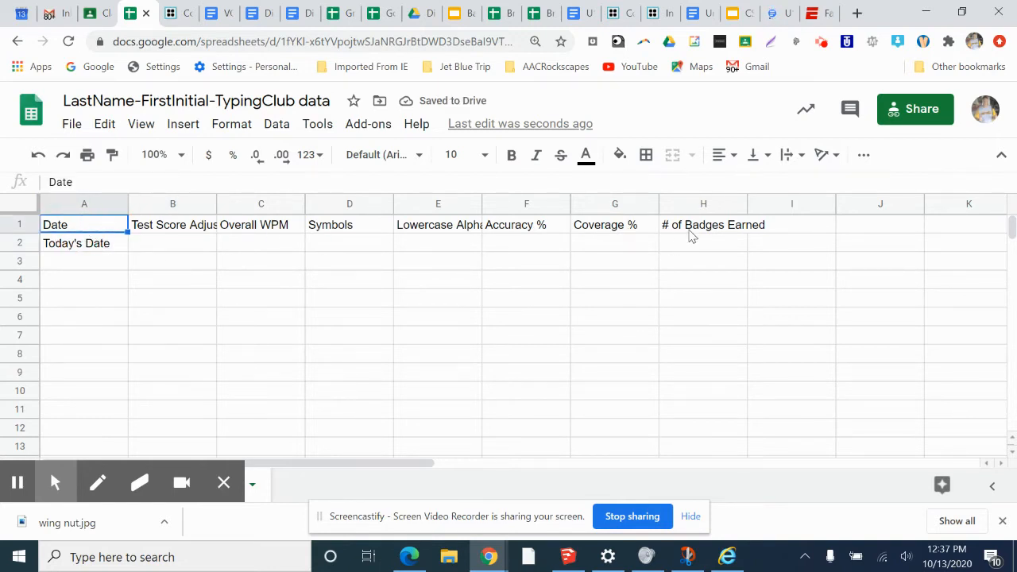
click(167, 248)
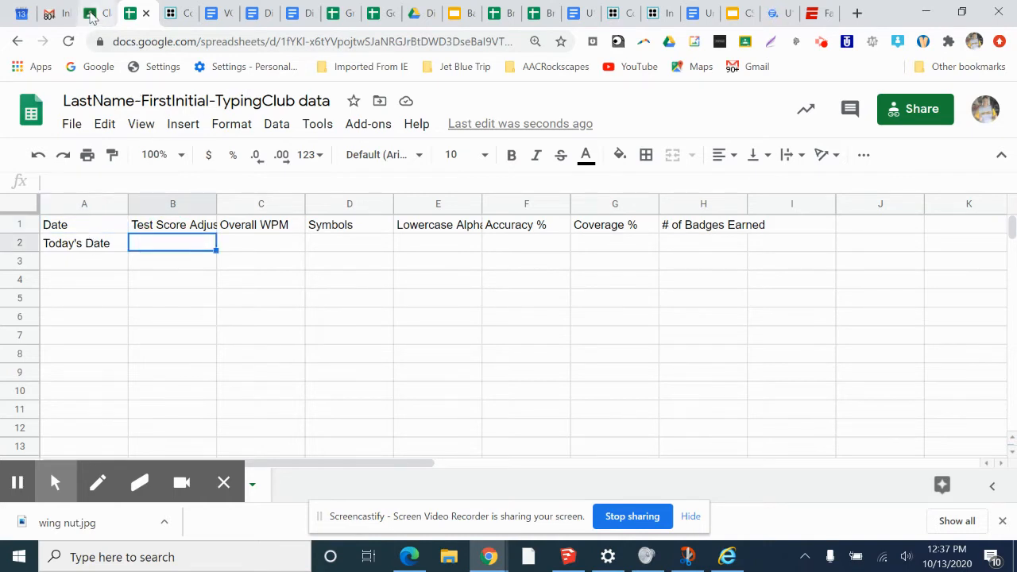
click(99, 13)
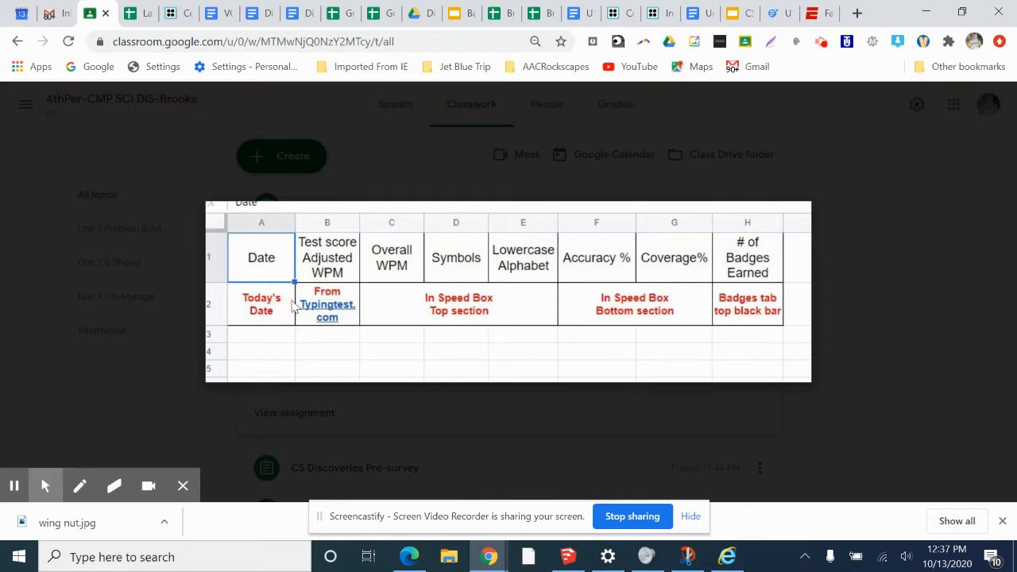
mouse_move(949, 562)
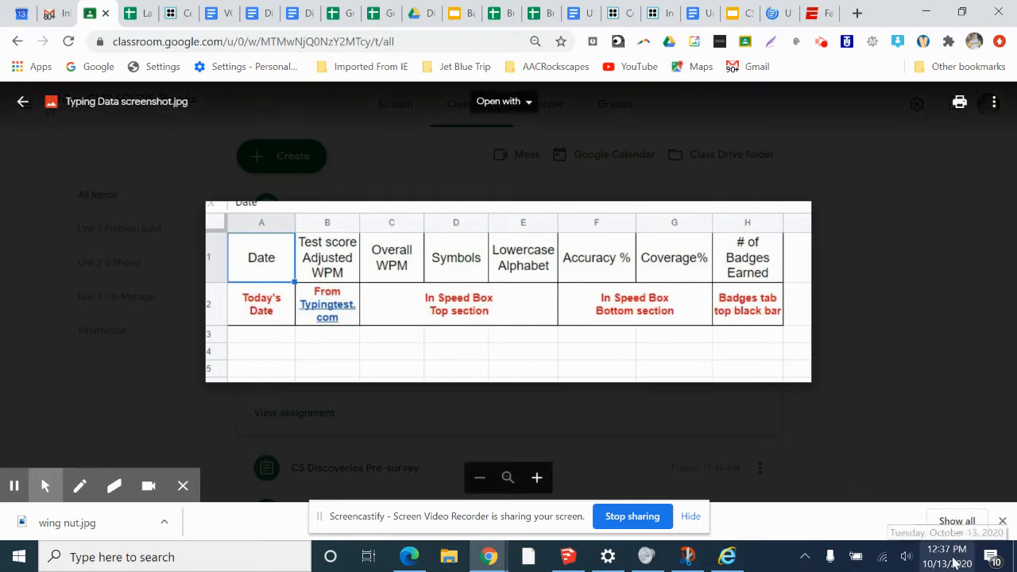
click(133, 14)
text(T)
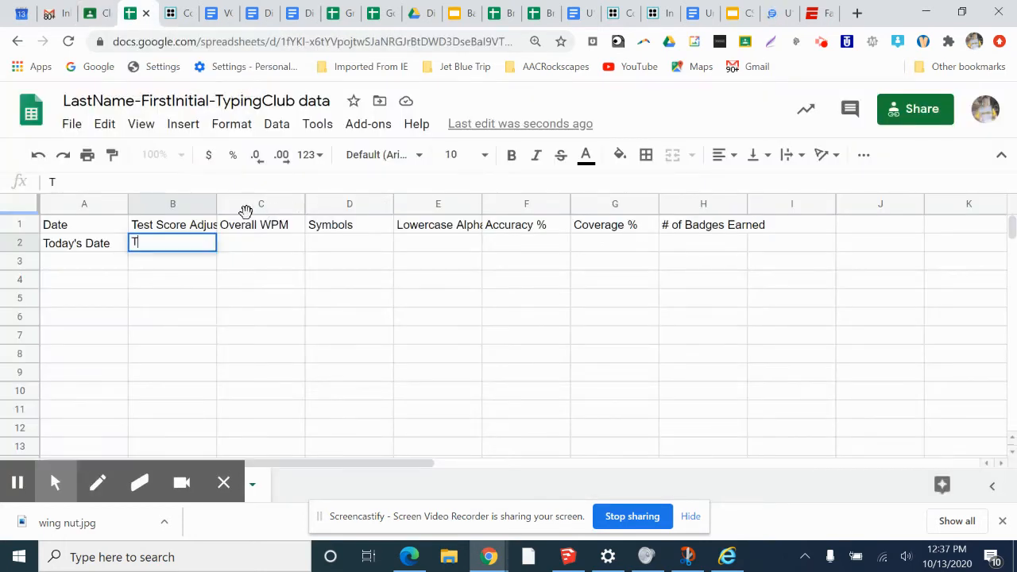
text(ypingtest.com)
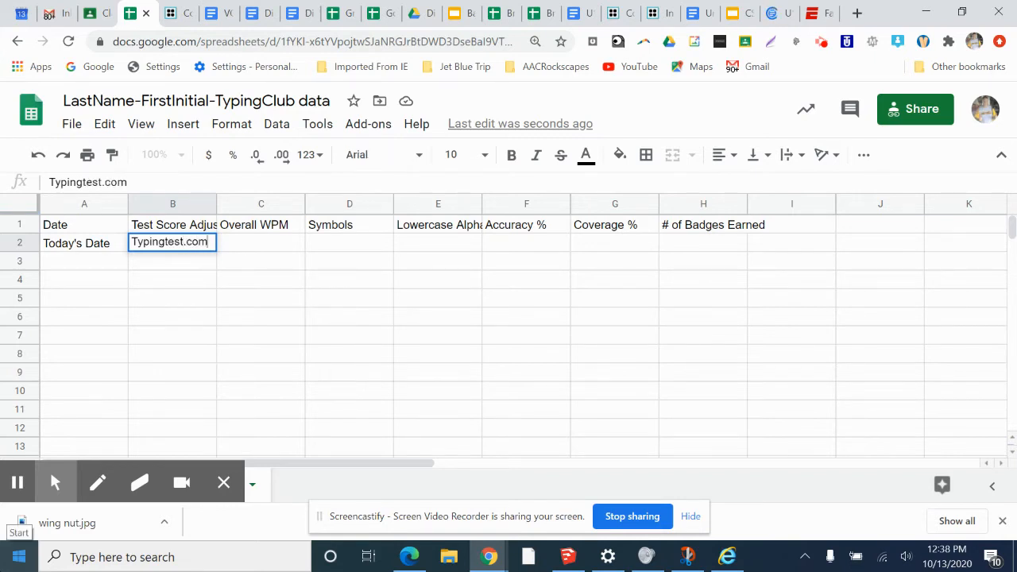
key(Tab)
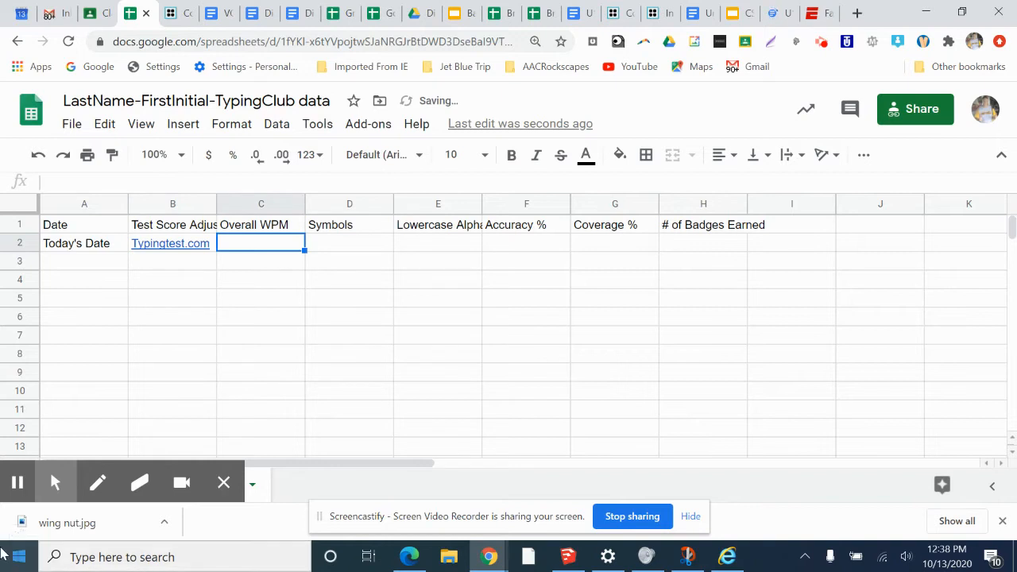
Check the row 2 note for columns C to E in the Typing Data screenshot and enter "In Speed Box Top Section" in cell C2
mouse_move(171, 251)
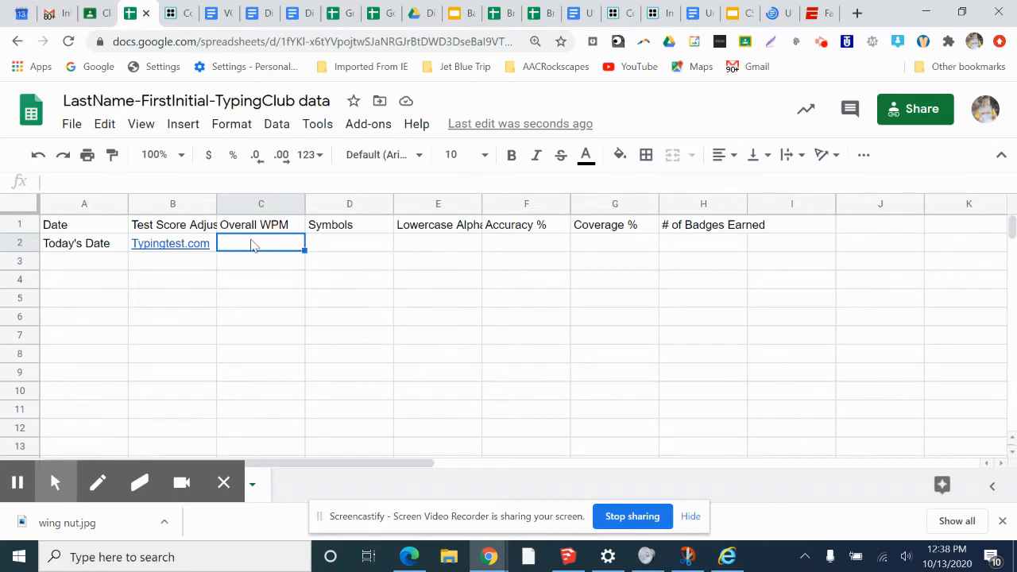
click(93, 14)
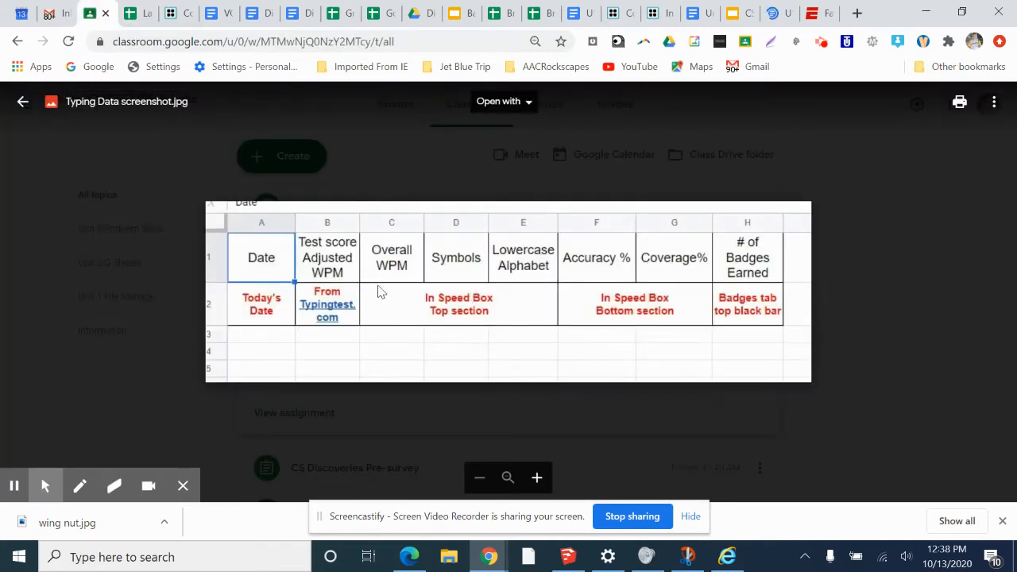
click(491, 306)
click(518, 303)
click(139, 13)
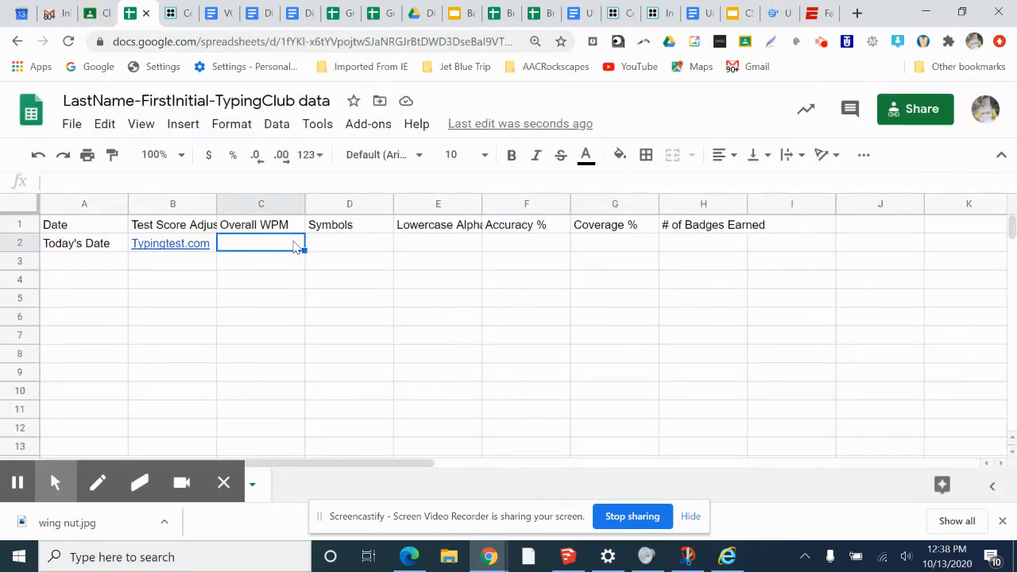
text(In)
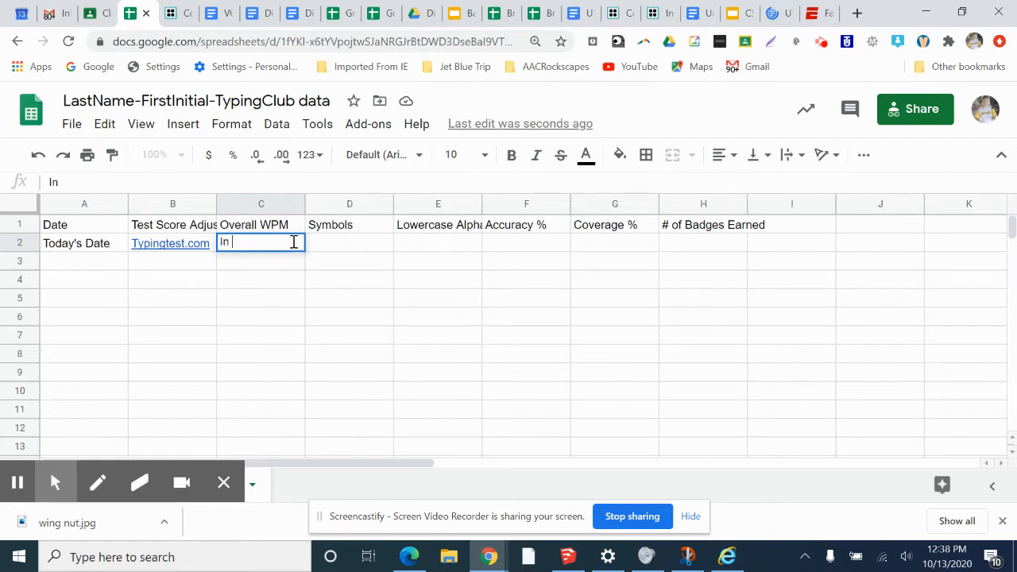
text( Speed Box)
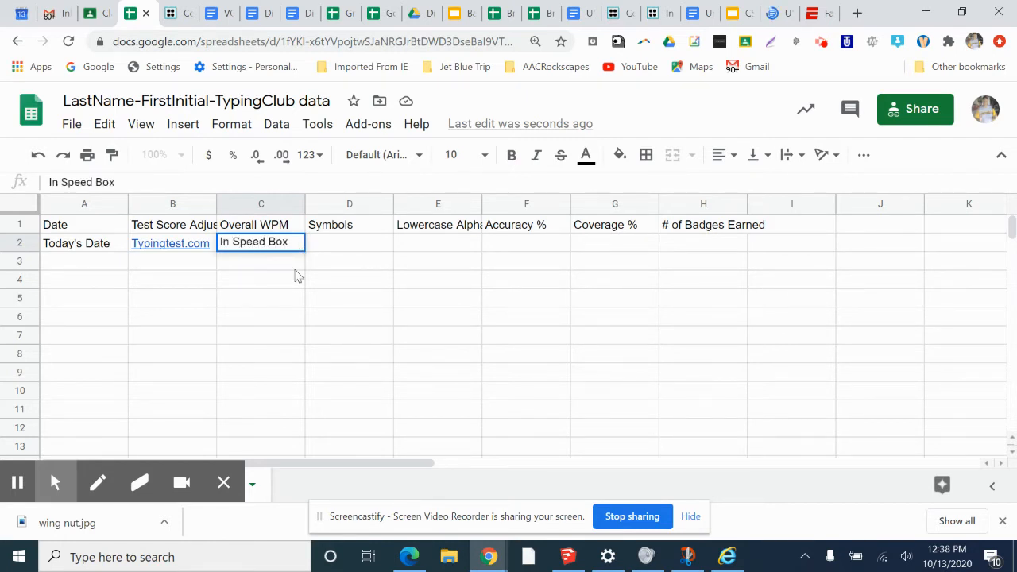
text( Top Sect)
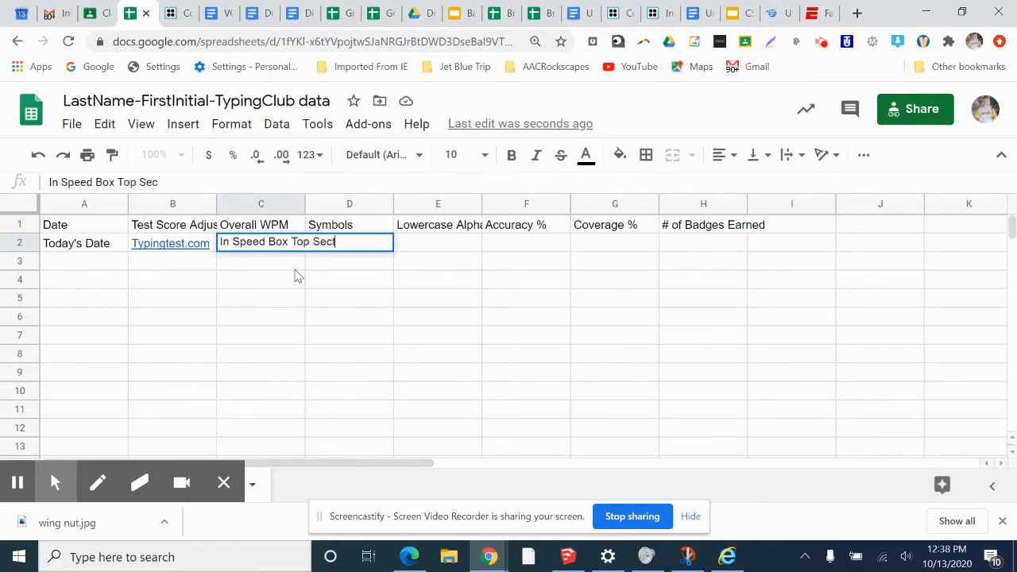
text(ion)
key(Tab)
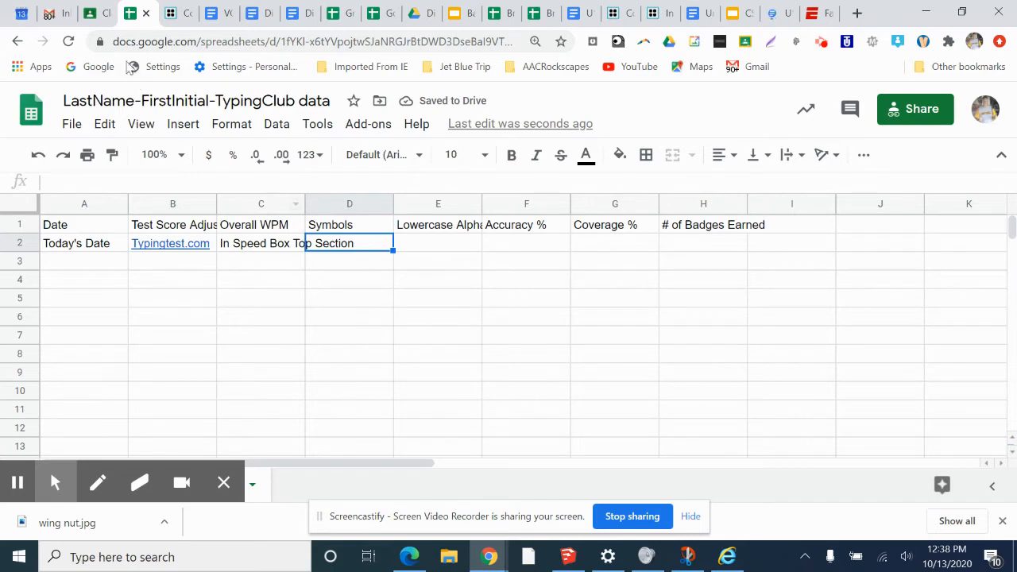
Check the next row 2 note in the Typing Data screenshot and enter "In Speed Box Bottom Section" in cell F2 under Accuracy %
click(100, 18)
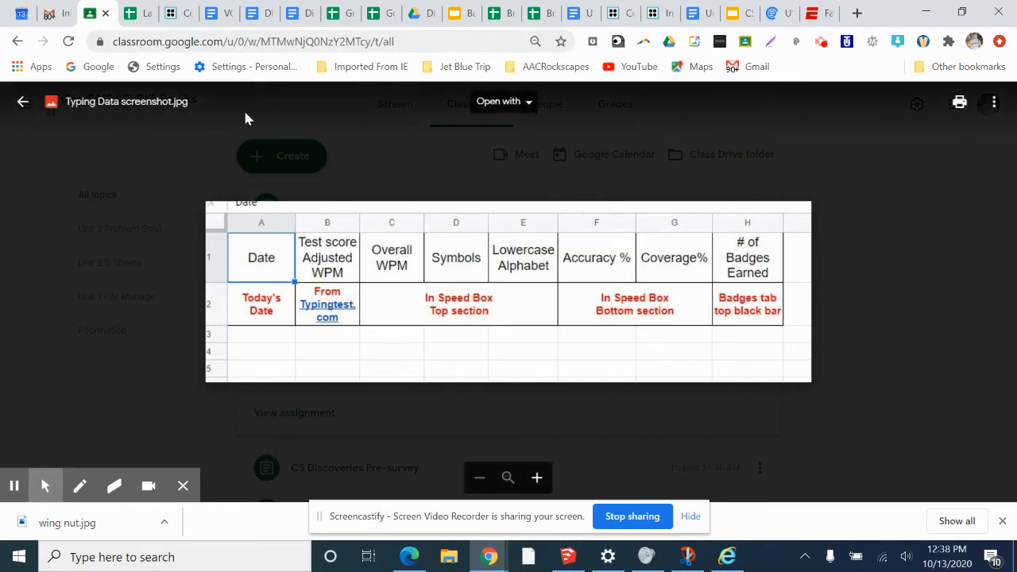
click(133, 13)
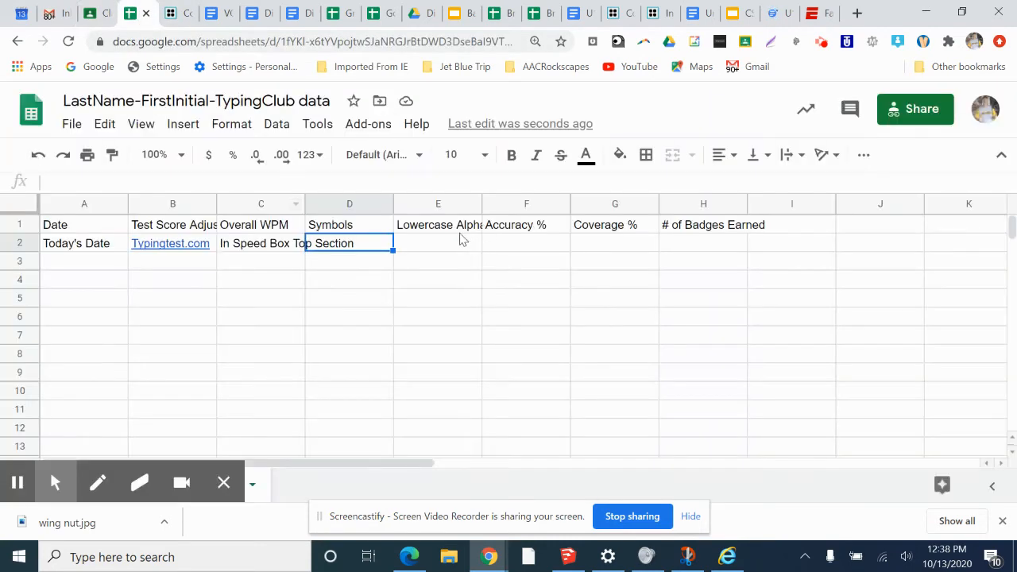
click(518, 246)
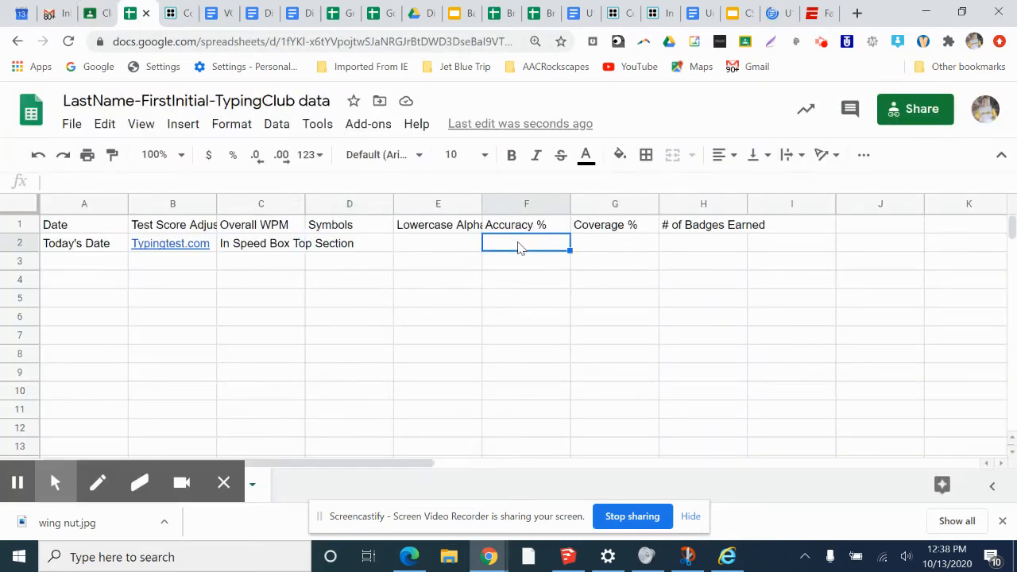
text(In Speed Box)
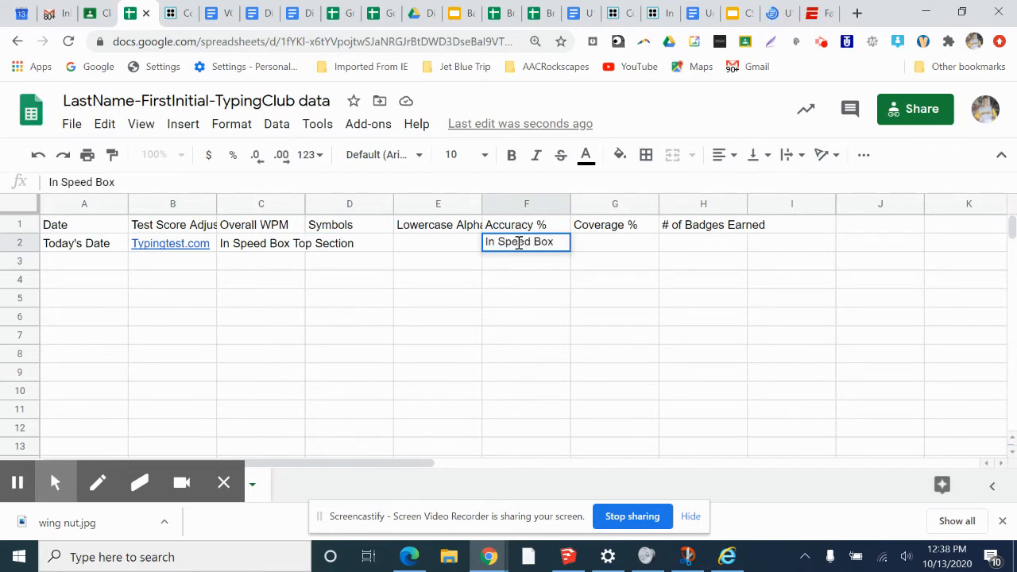
text( Bottom Sect)
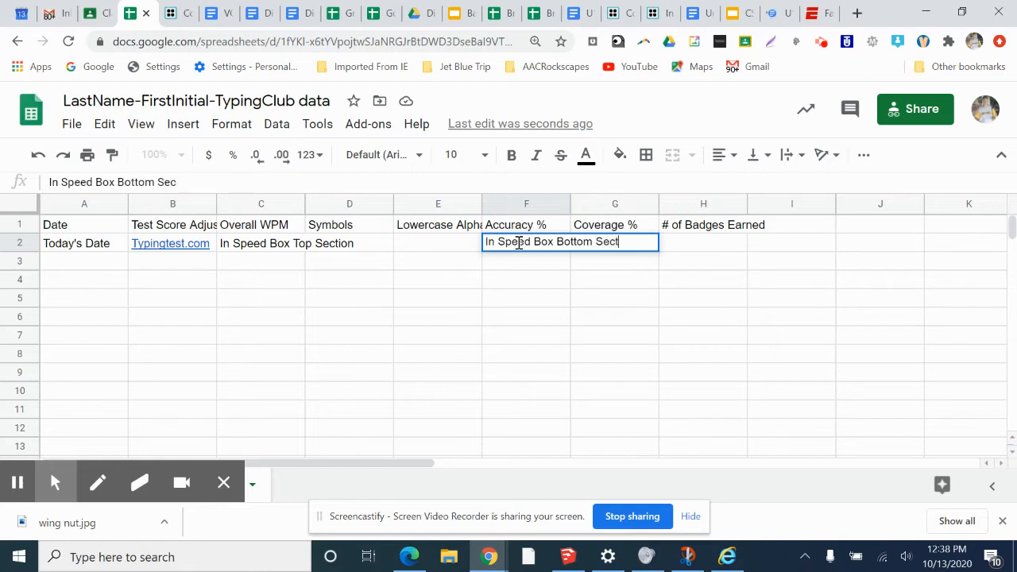
text(ion)
key(Tab)
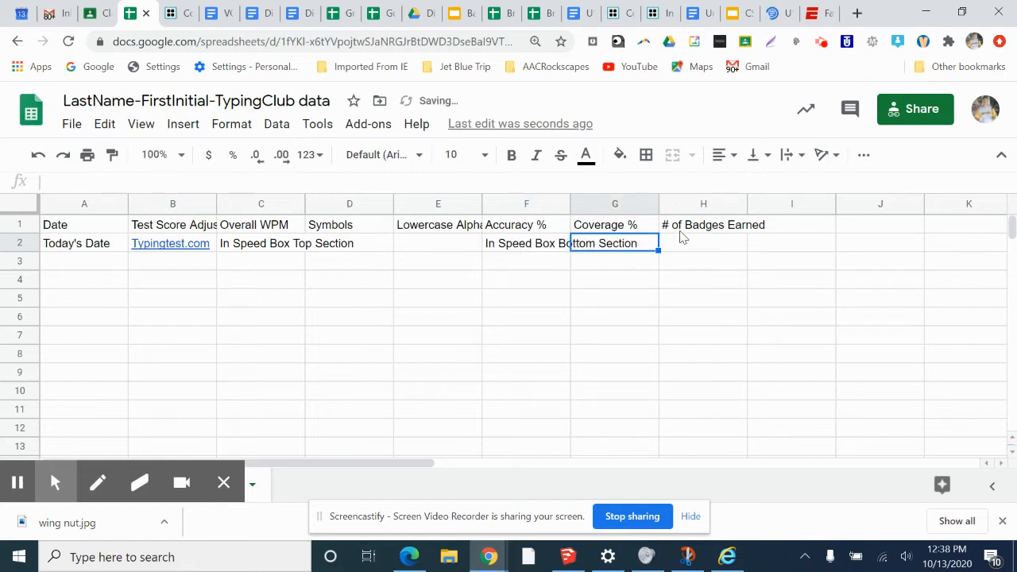
Check the last row 2 note in the Typing Data screenshot and enter "Badges Tab Top Black Bar" in cell H2
click(96, 13)
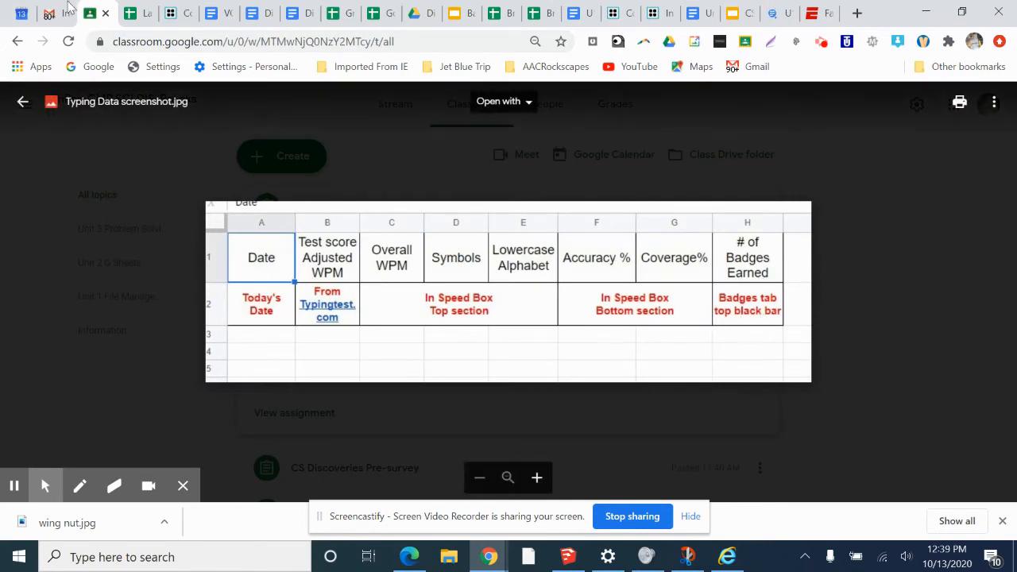
click(136, 14)
click(696, 247)
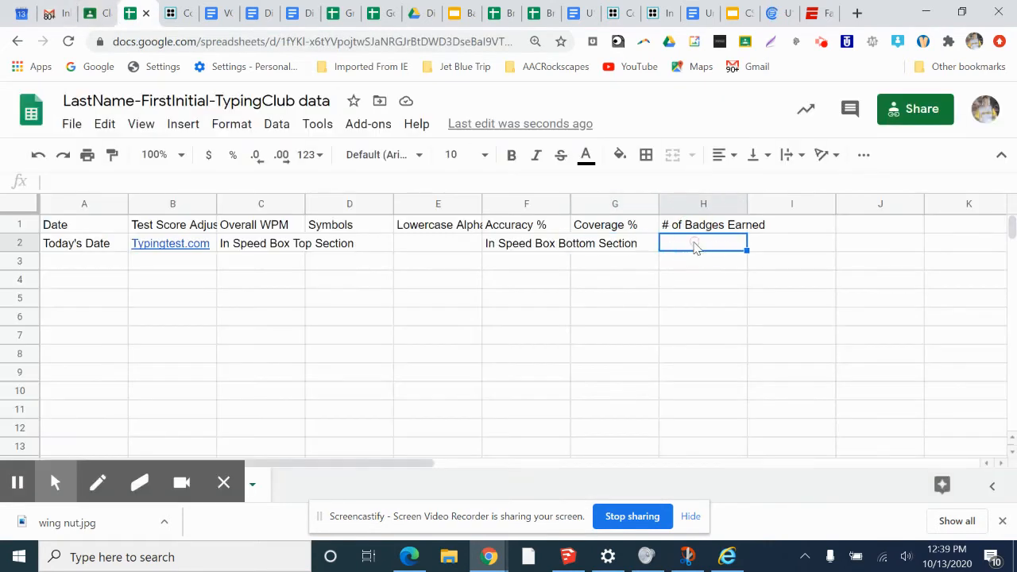
text(Badges Tab T)
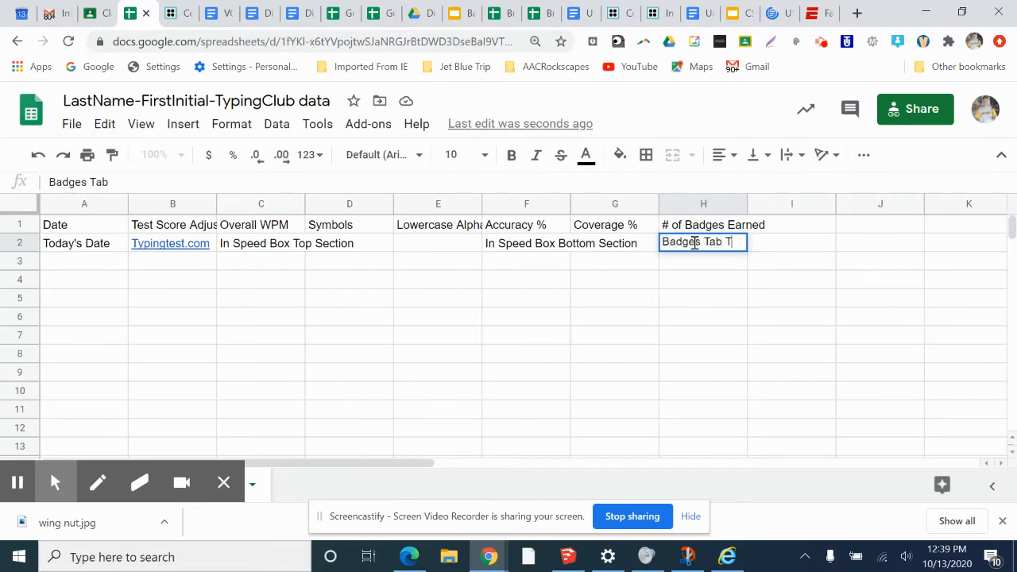
text(op )
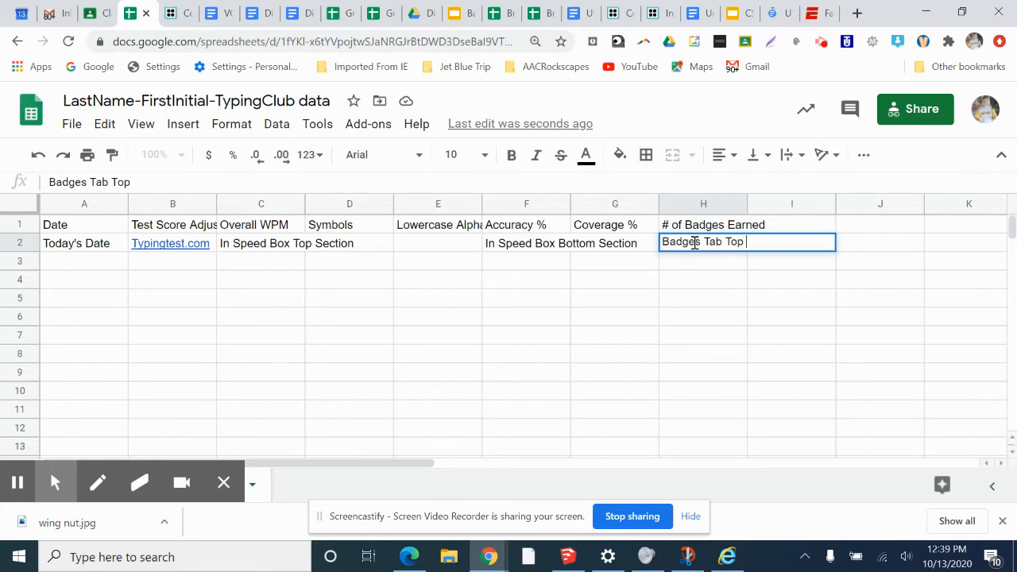
text(Black B)
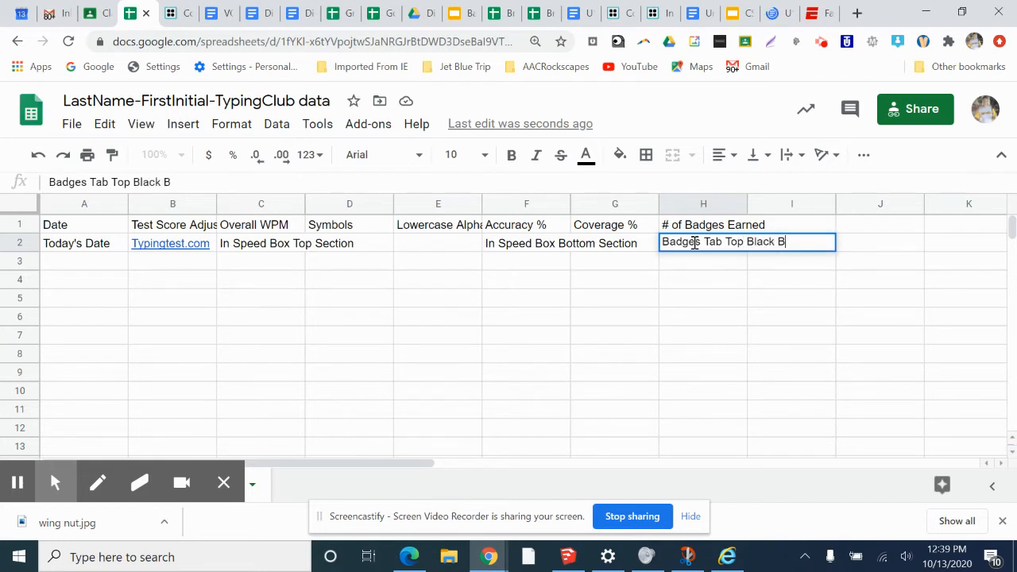
text(ar)
key(Return)
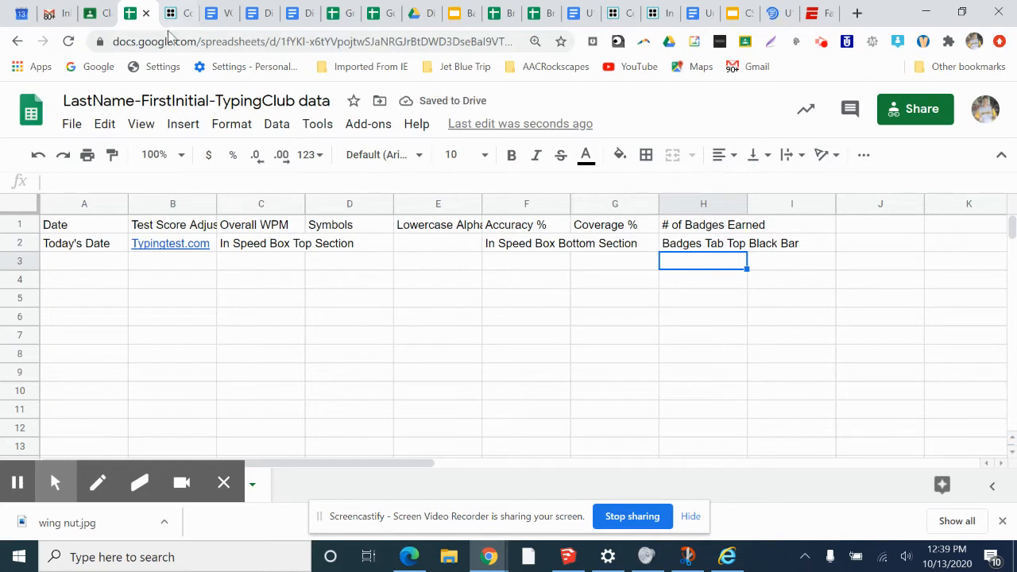
Compare the layout with the Typing Data screenshot and set the text wrapping of heading cell B1 to Wrap
click(99, 14)
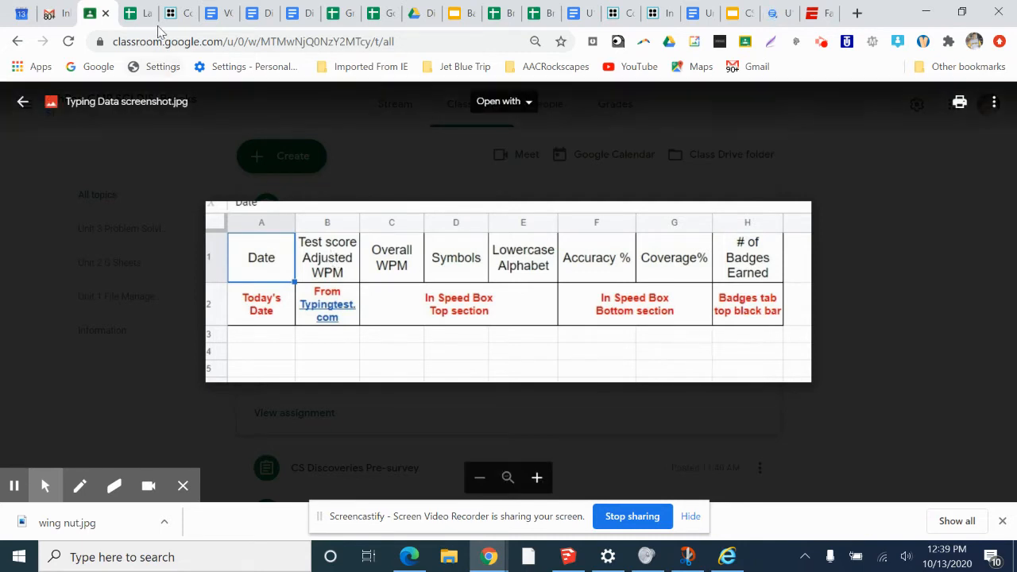
click(135, 16)
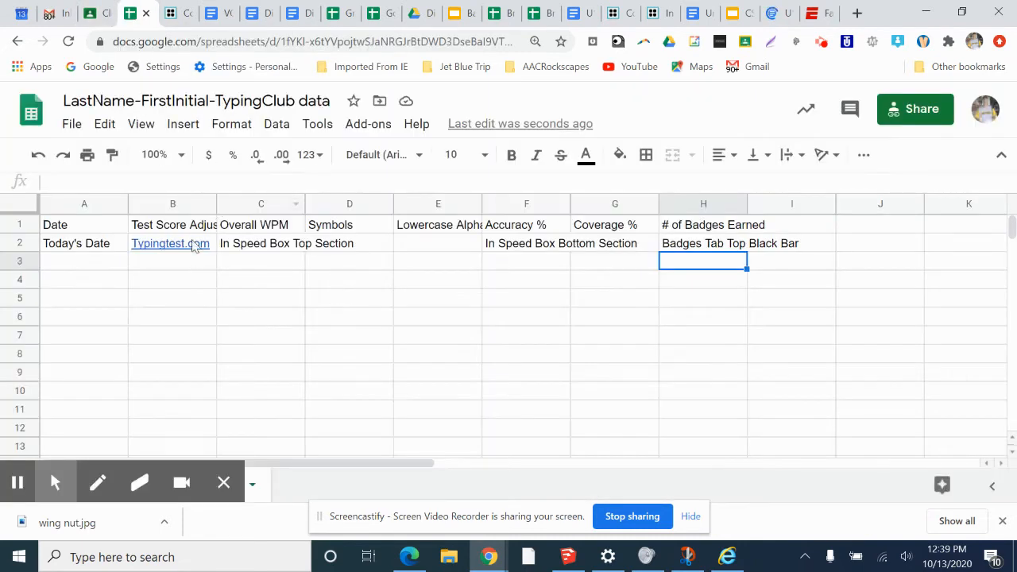
click(158, 228)
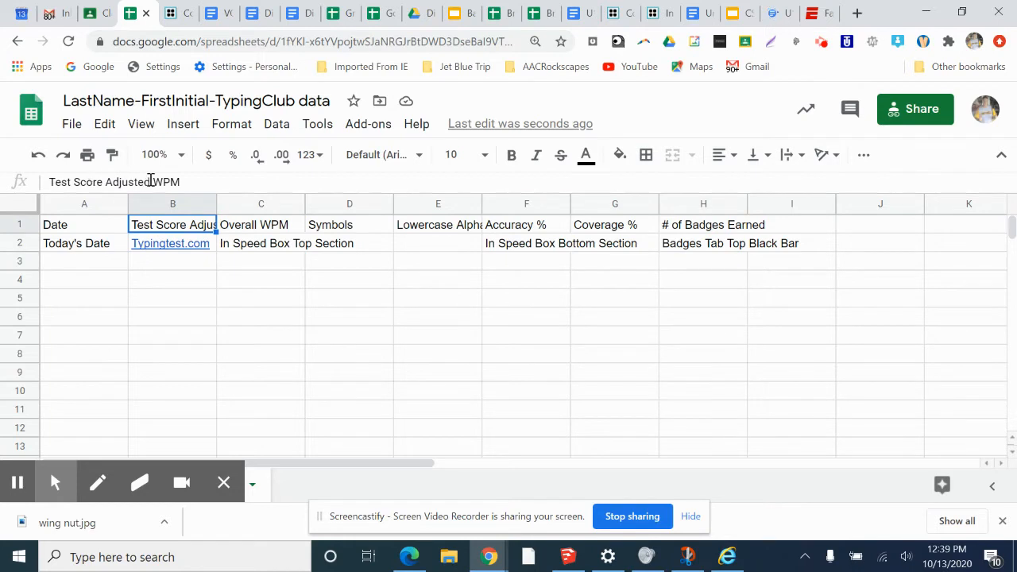
click(224, 127)
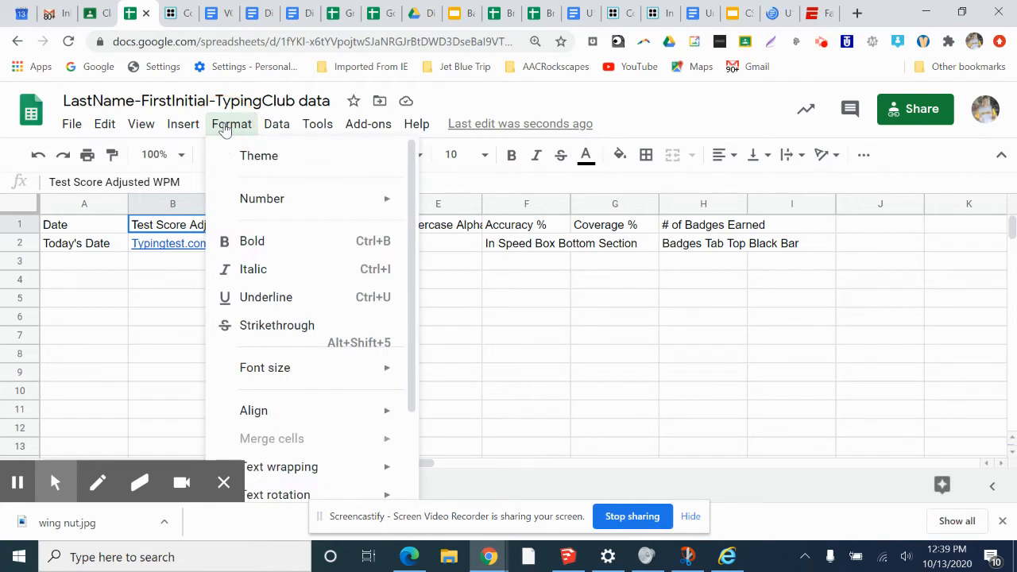
mouse_move(276, 477)
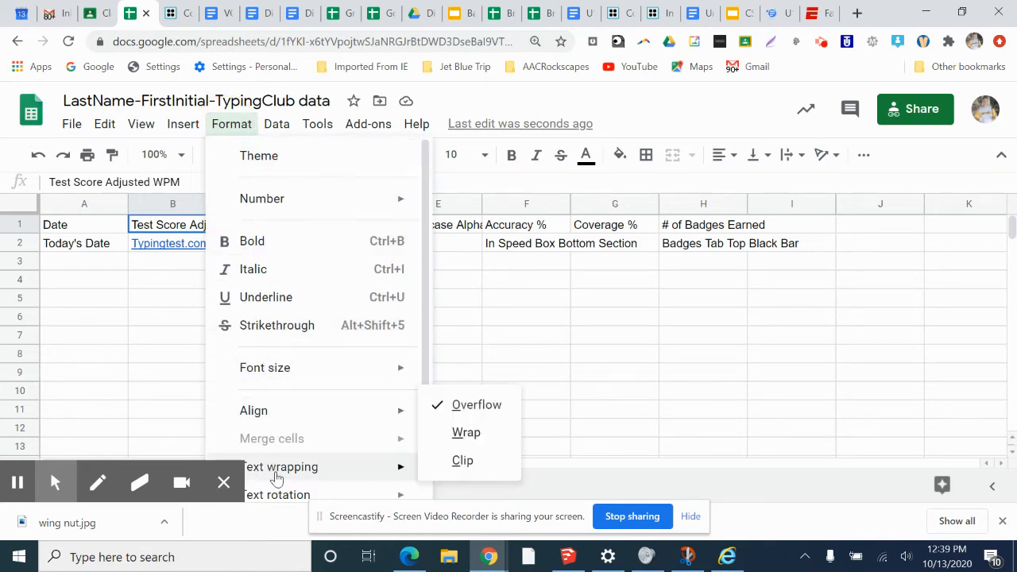
scroll(290, 469, down, 3)
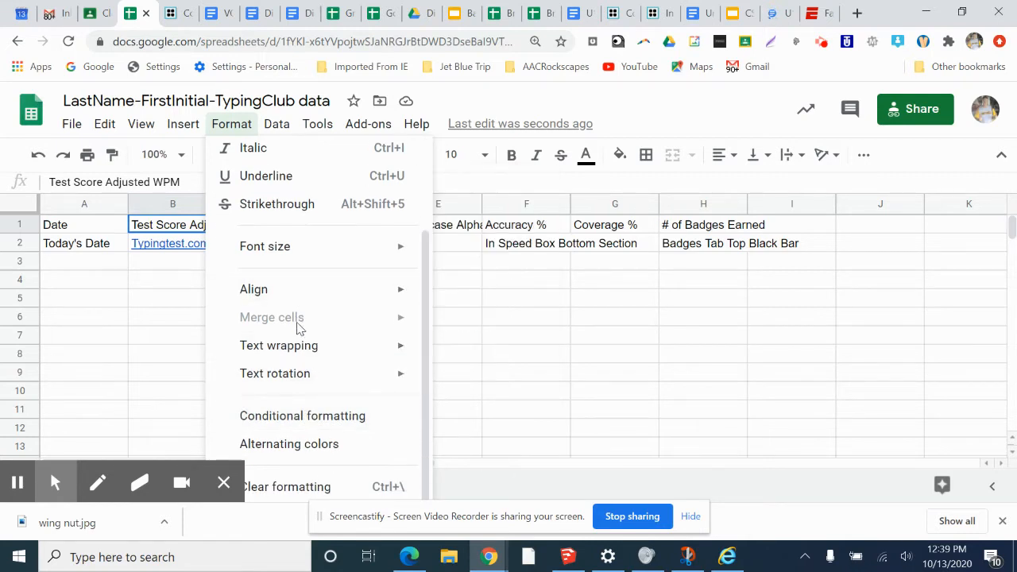
mouse_move(376, 359)
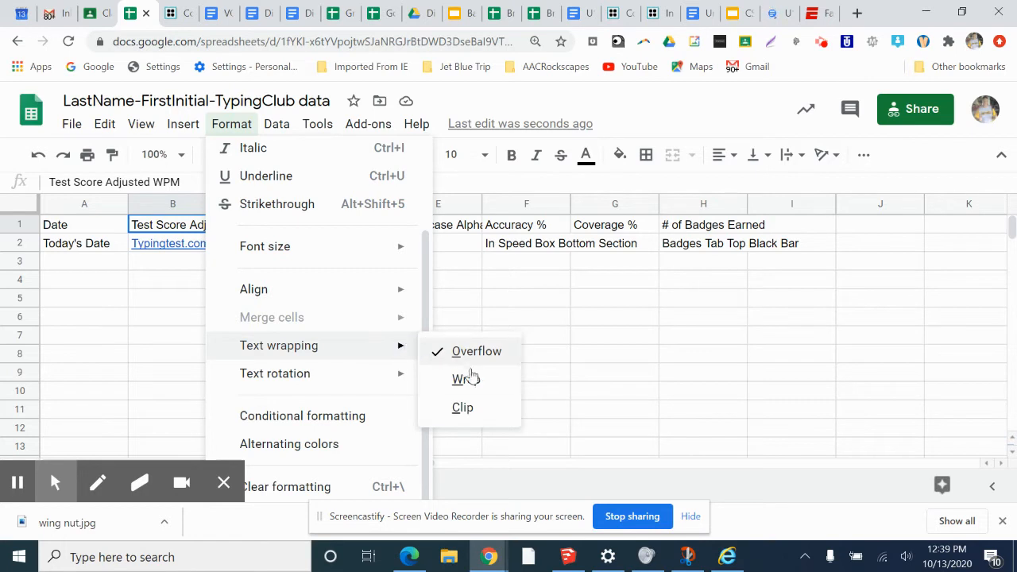
click(467, 379)
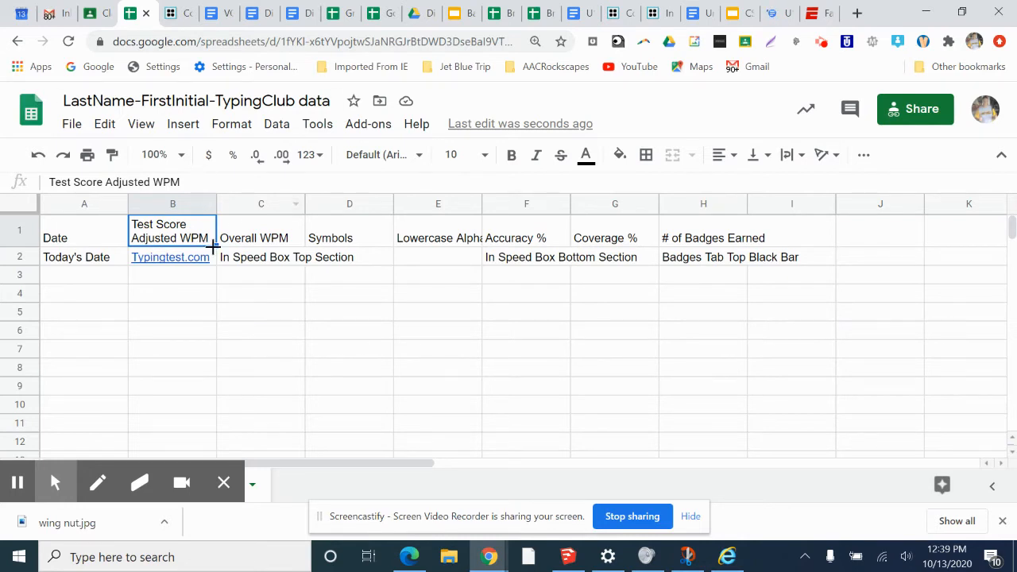
Check the column B heading in the Typing Data screenshot and insert a line break before "WPM" in cell B1
click(102, 16)
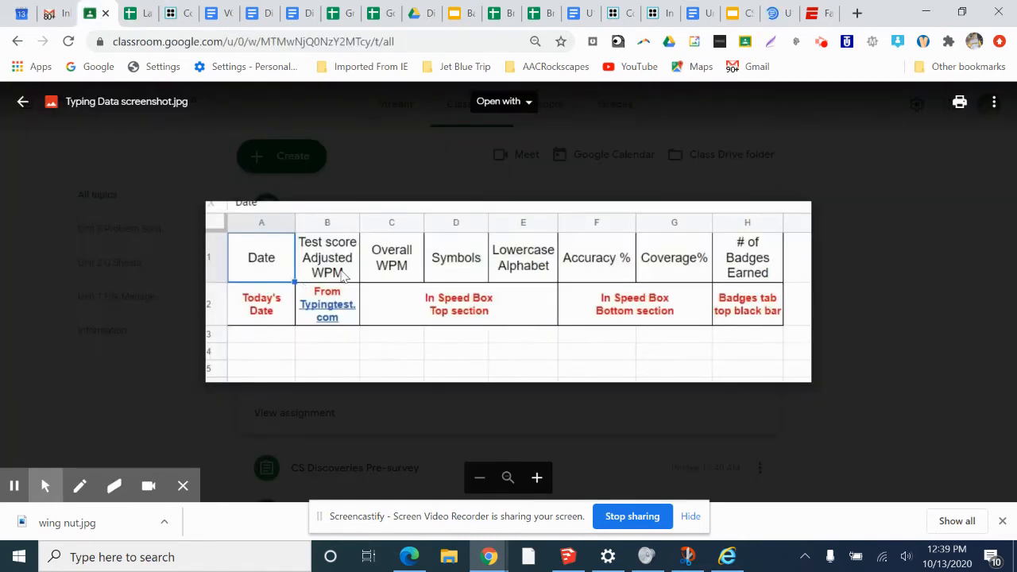
click(137, 14)
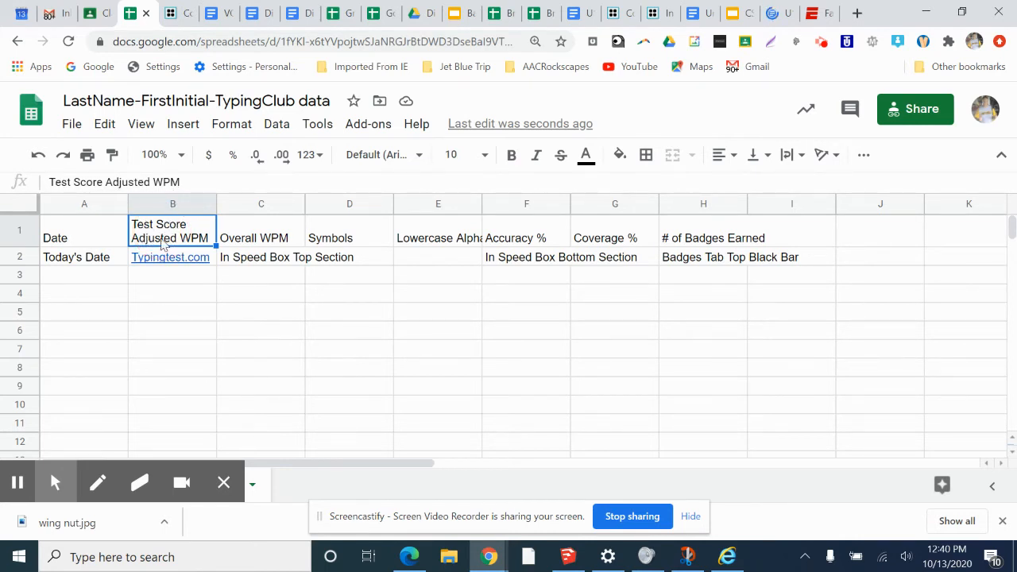
click(97, 13)
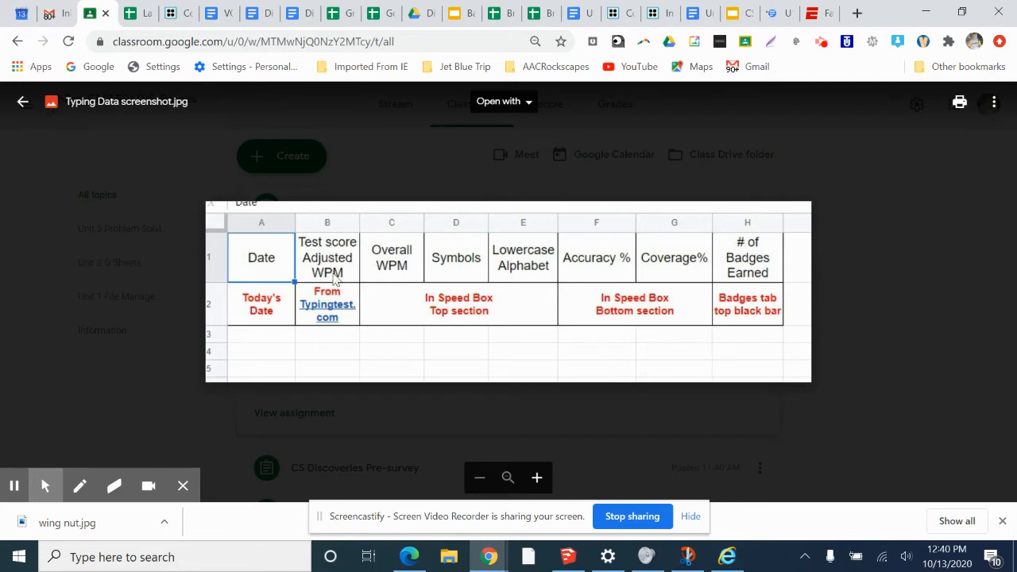
click(139, 13)
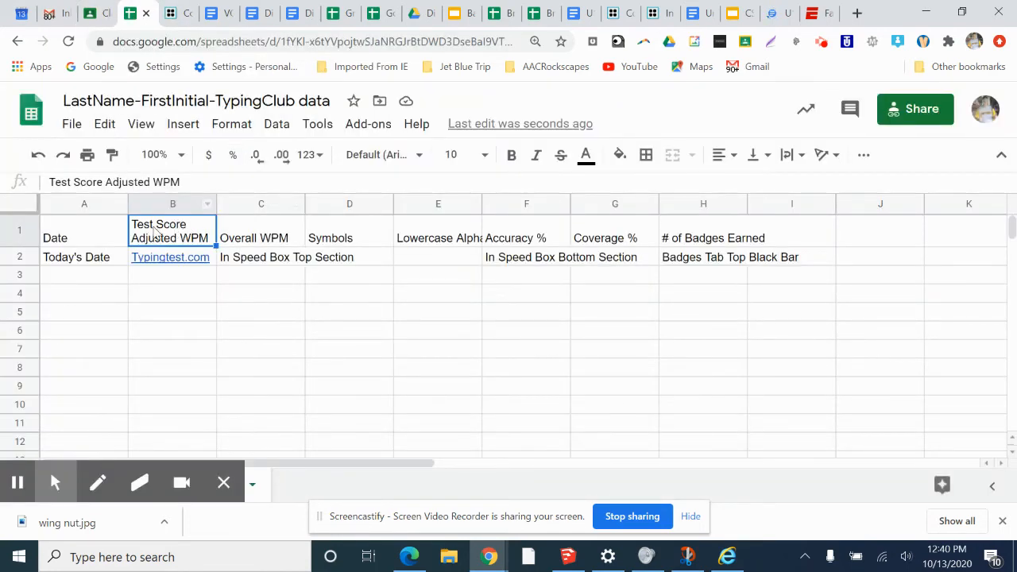
click(155, 182)
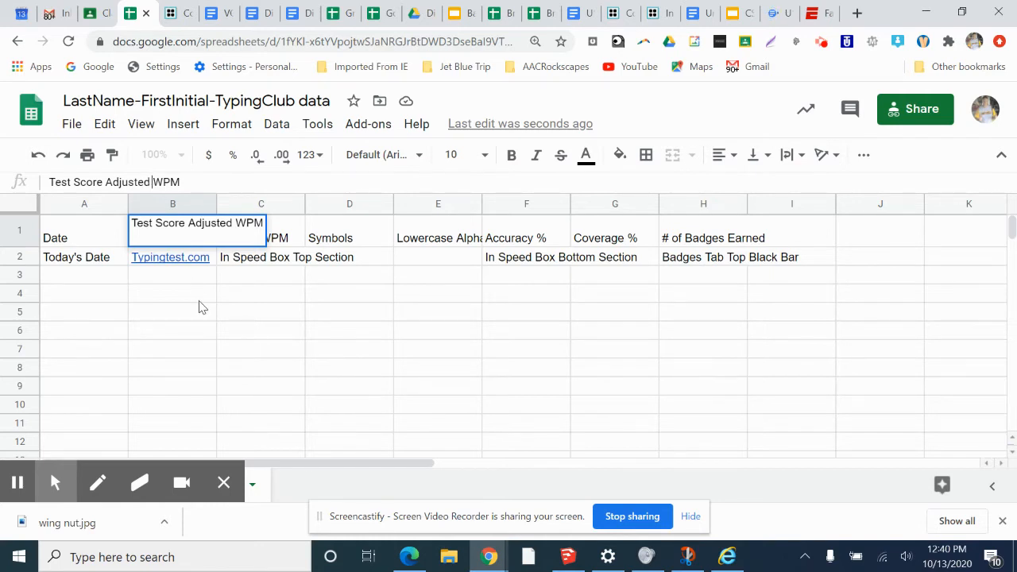
key(ctrl+Return)
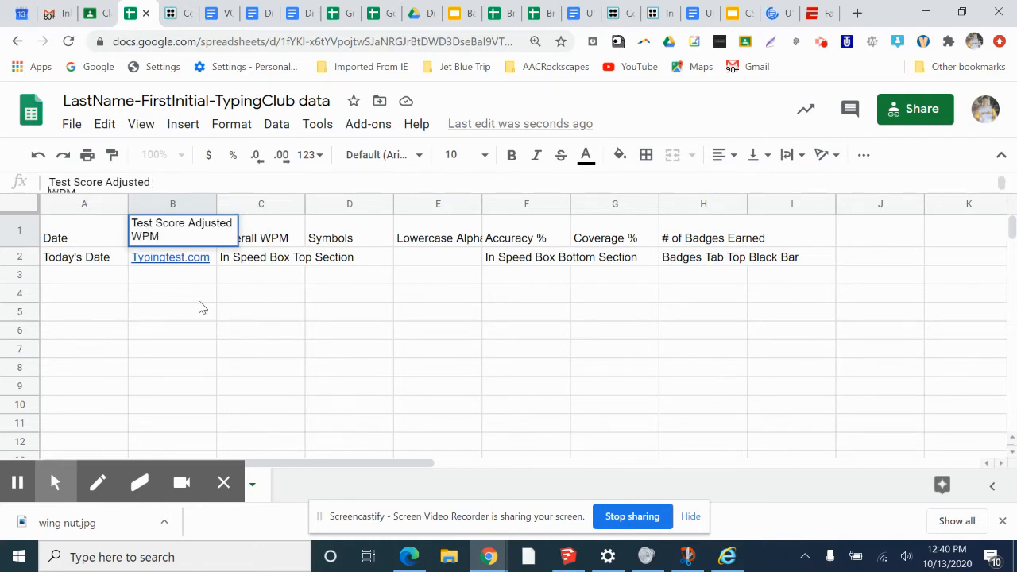
click(176, 299)
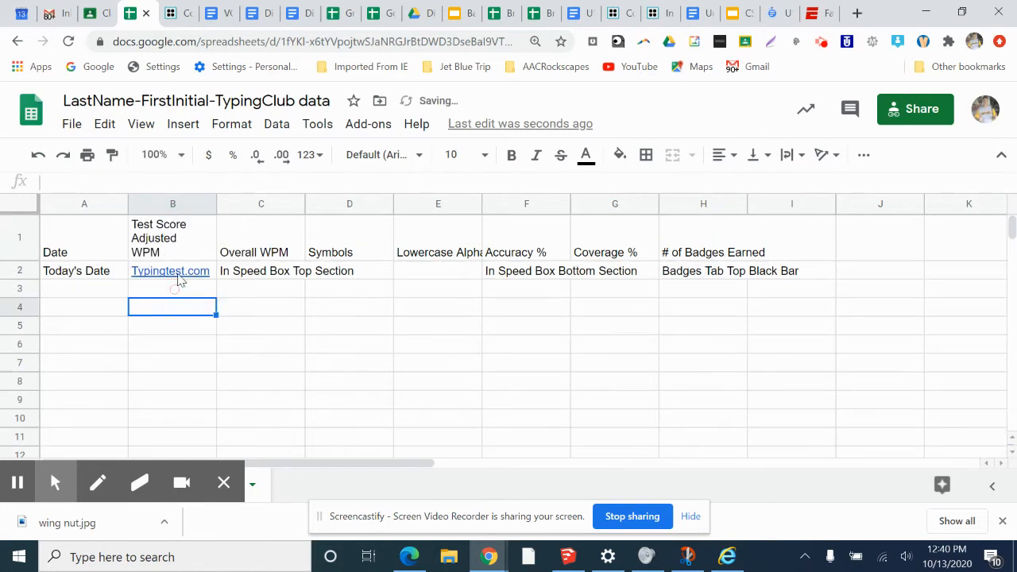
click(159, 232)
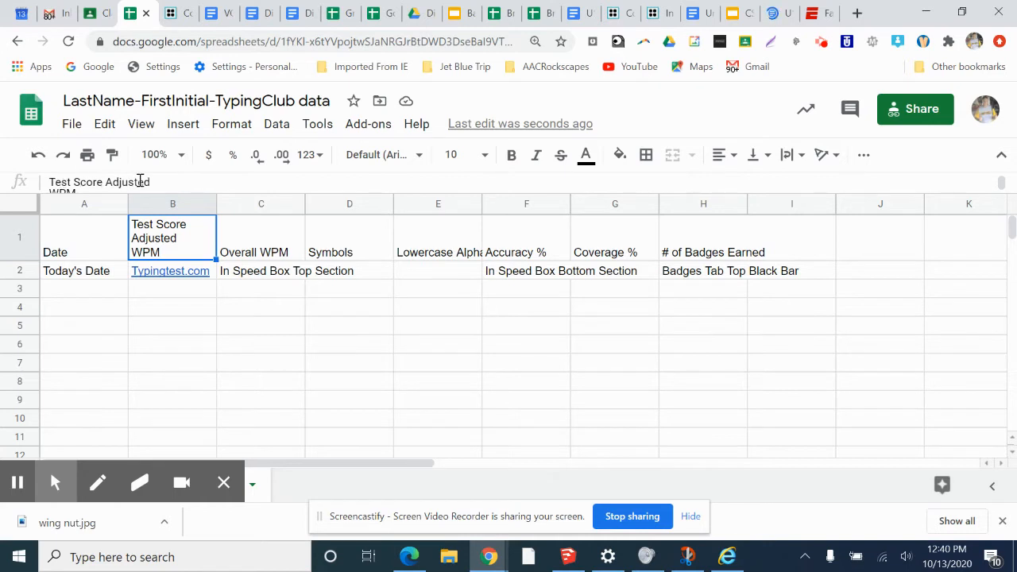
Check the column C heading in the Typing Data screenshot and insert a line break before "WPM" in cell C1
click(67, 187)
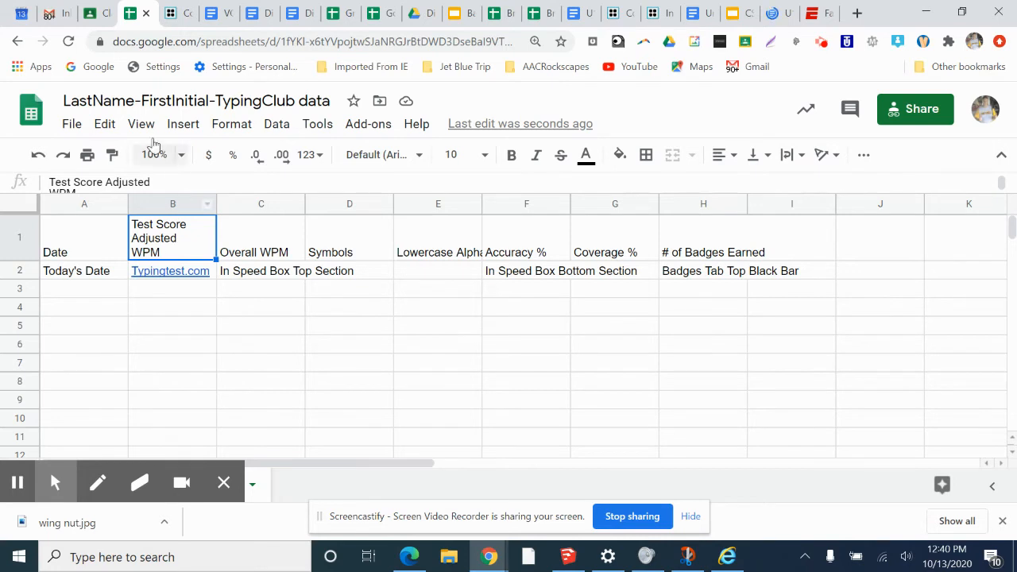
click(103, 16)
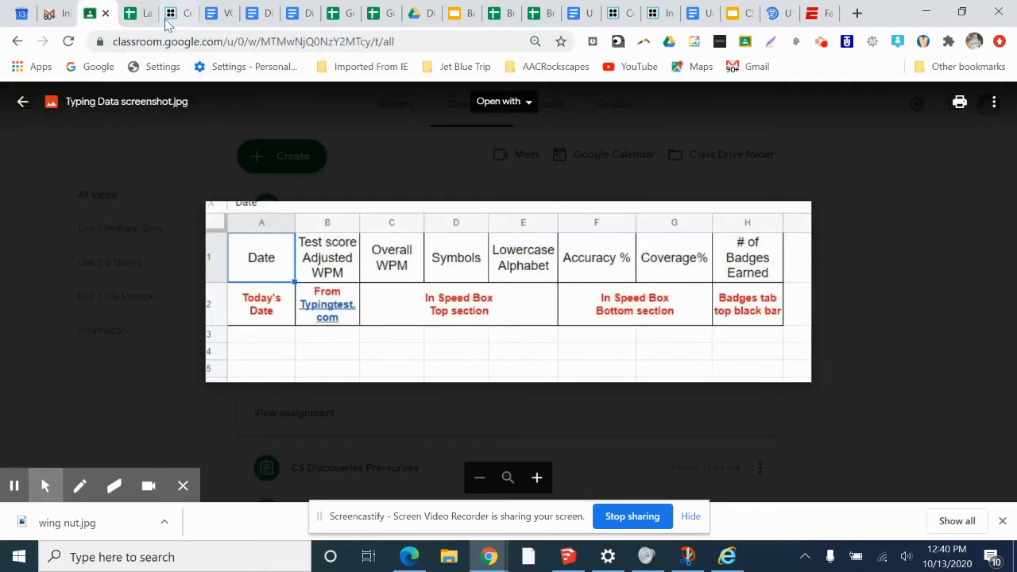
click(140, 14)
click(266, 254)
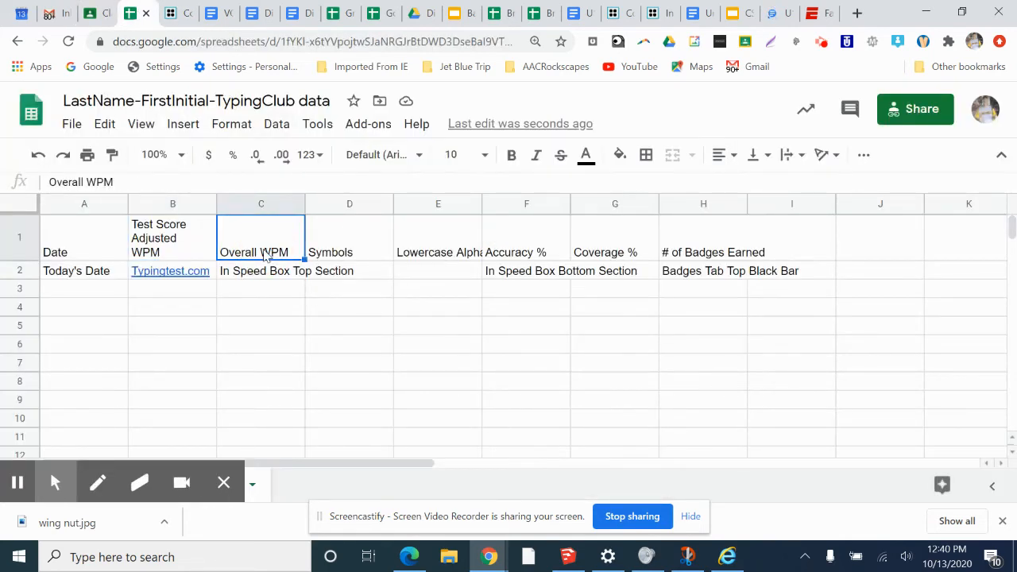
click(87, 182)
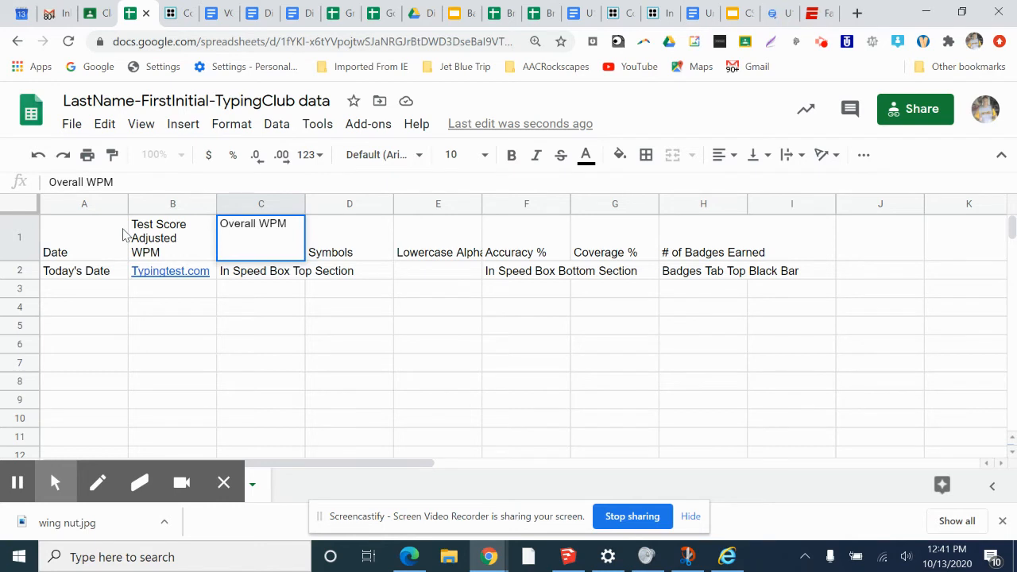
key(alt+Return)
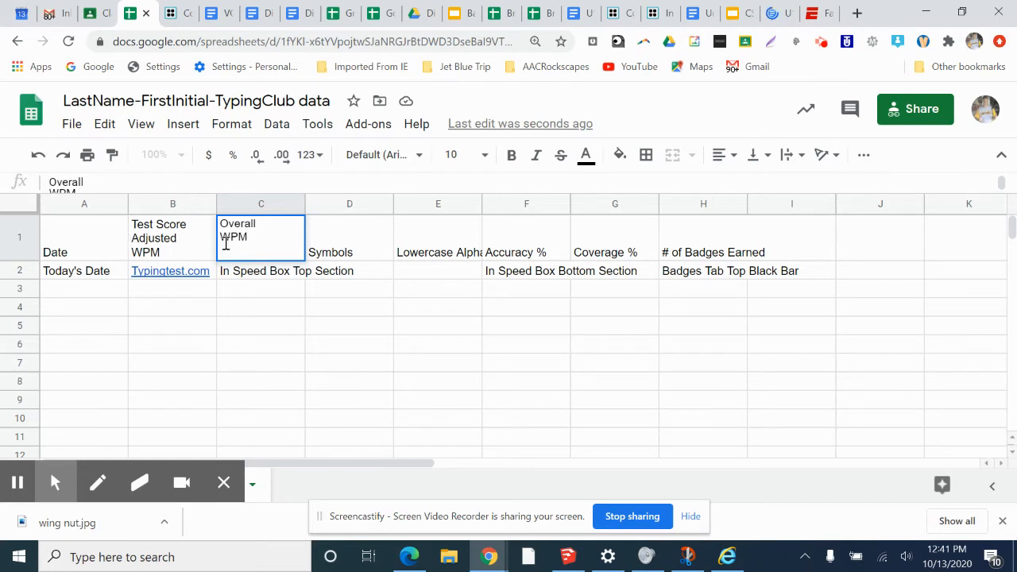
click(340, 245)
Check the column E heading in the Typing Data screenshot and set the text wrapping of cell E1 to Wrap
click(429, 244)
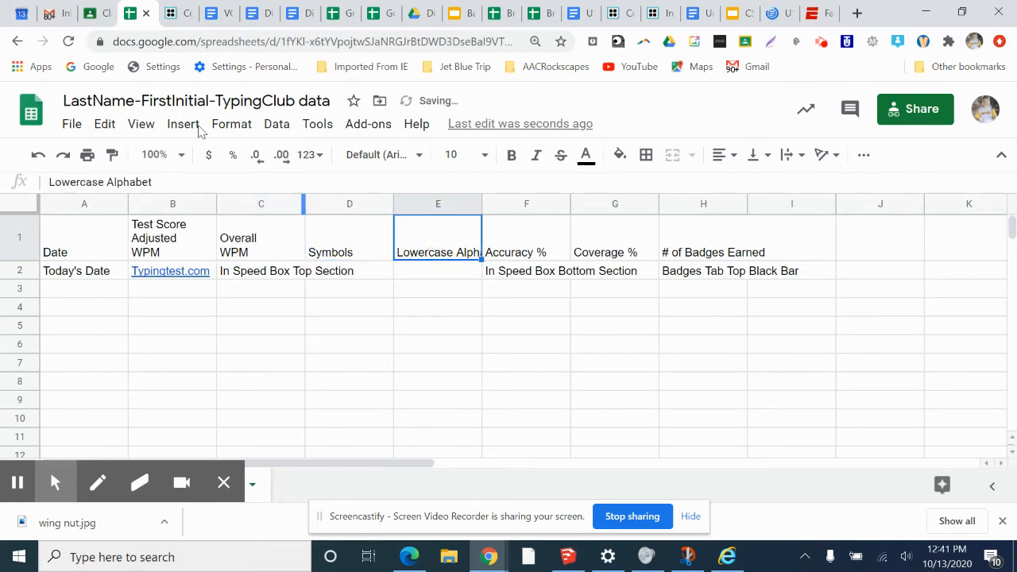
click(102, 14)
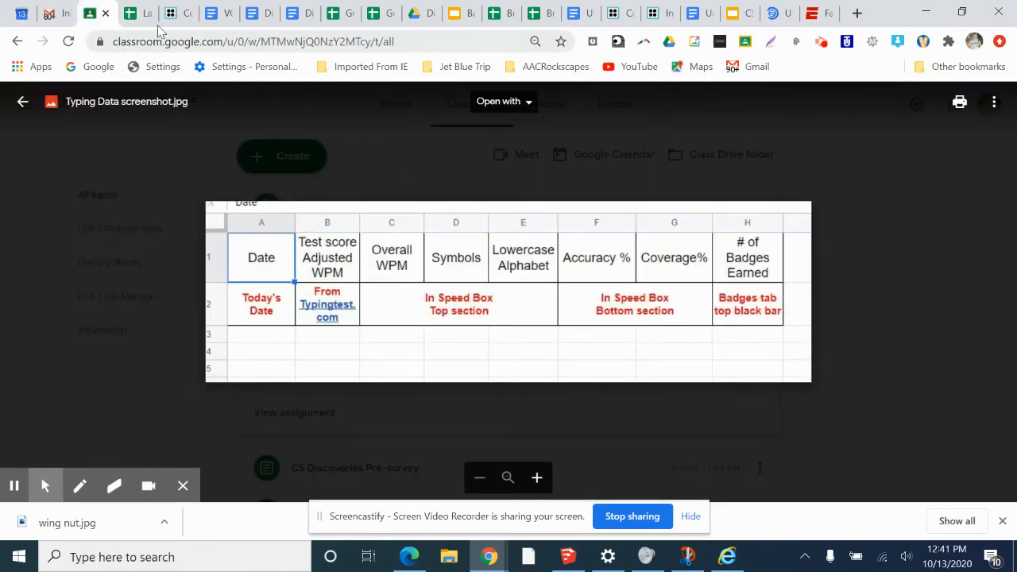
click(133, 14)
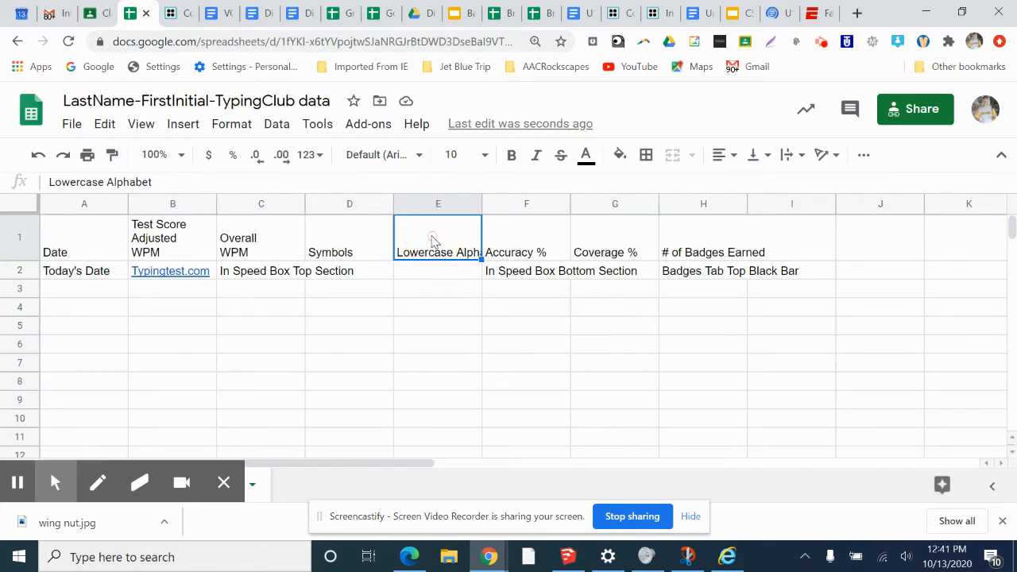
click(228, 124)
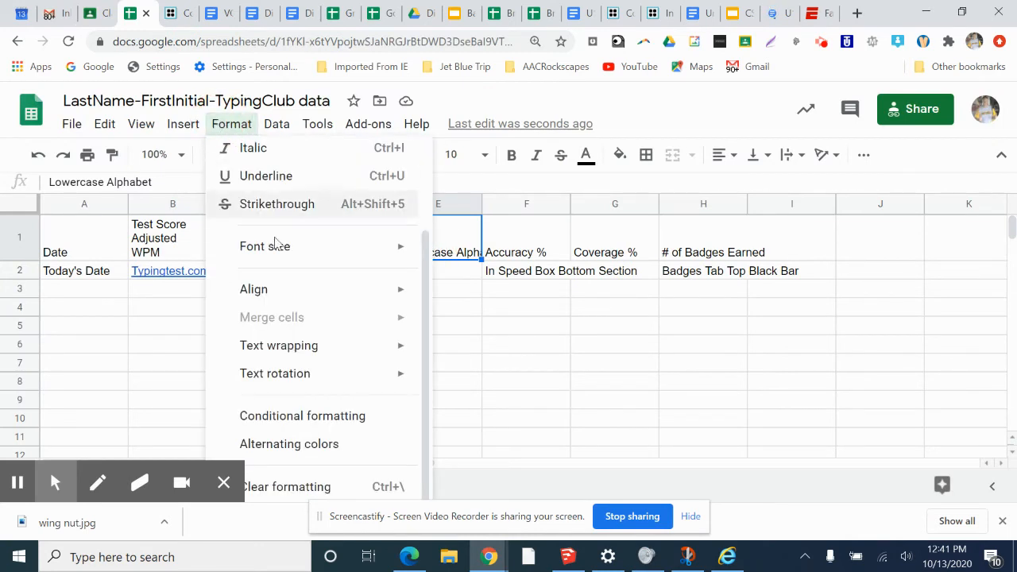
mouse_move(317, 346)
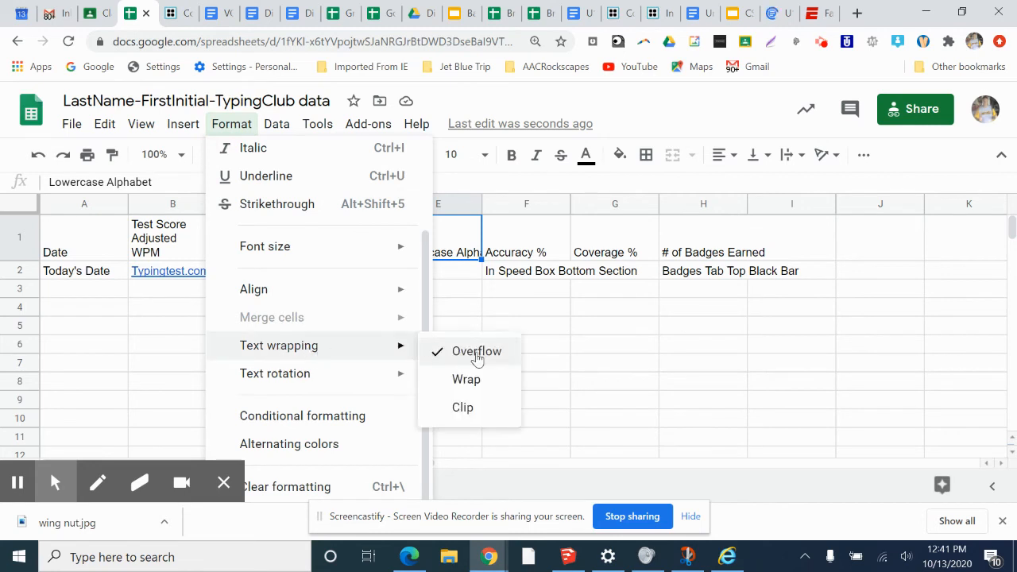
click(467, 379)
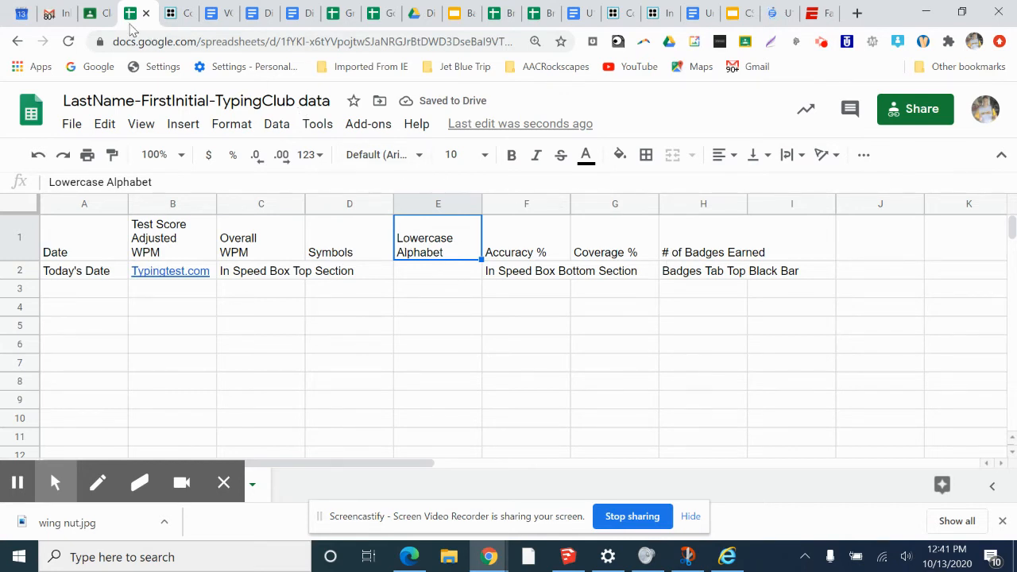
Check the column H heading in the Typing Data screenshot and repeat the Wrap text formatting on cell H1
click(102, 14)
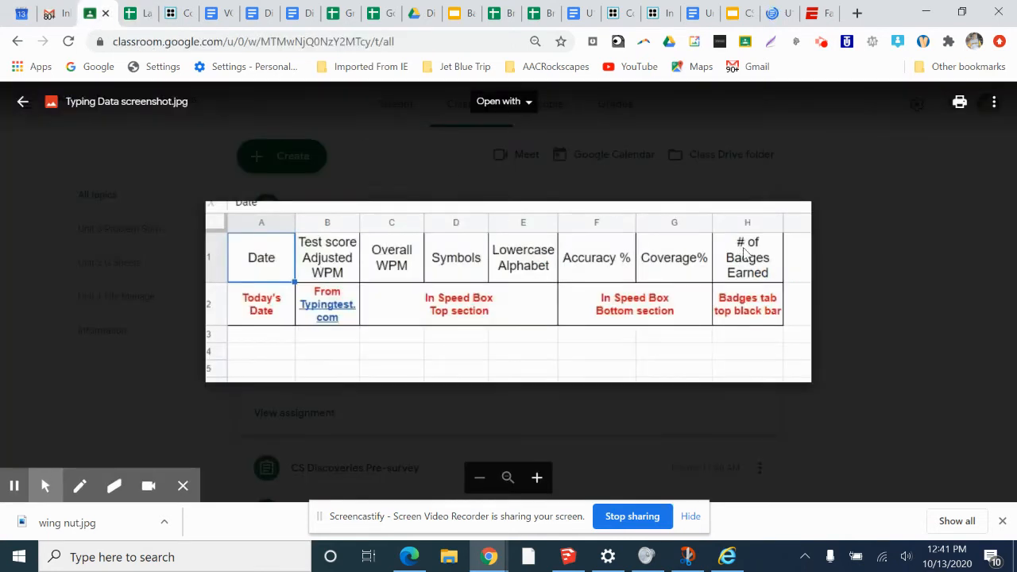
click(139, 14)
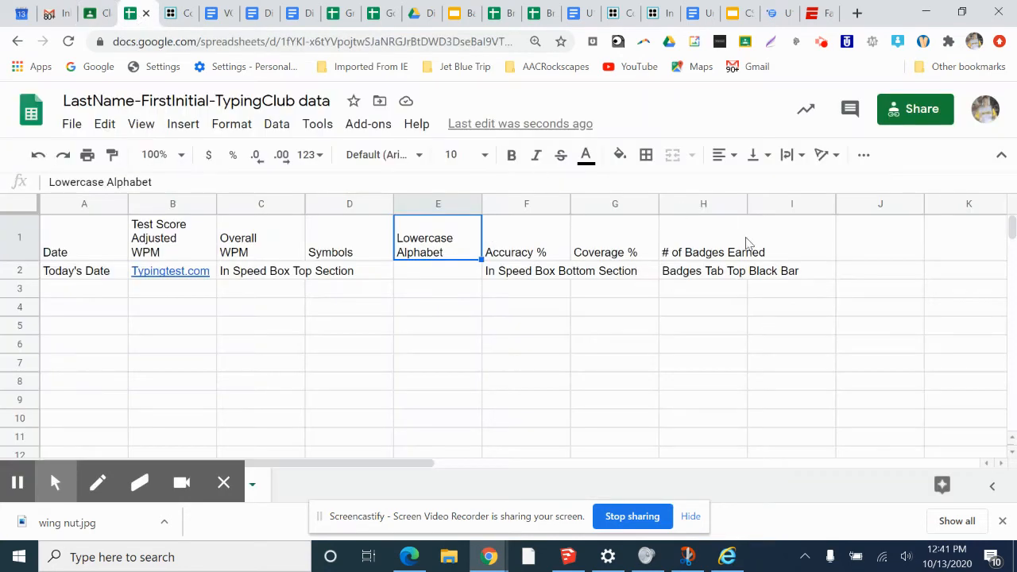
click(703, 249)
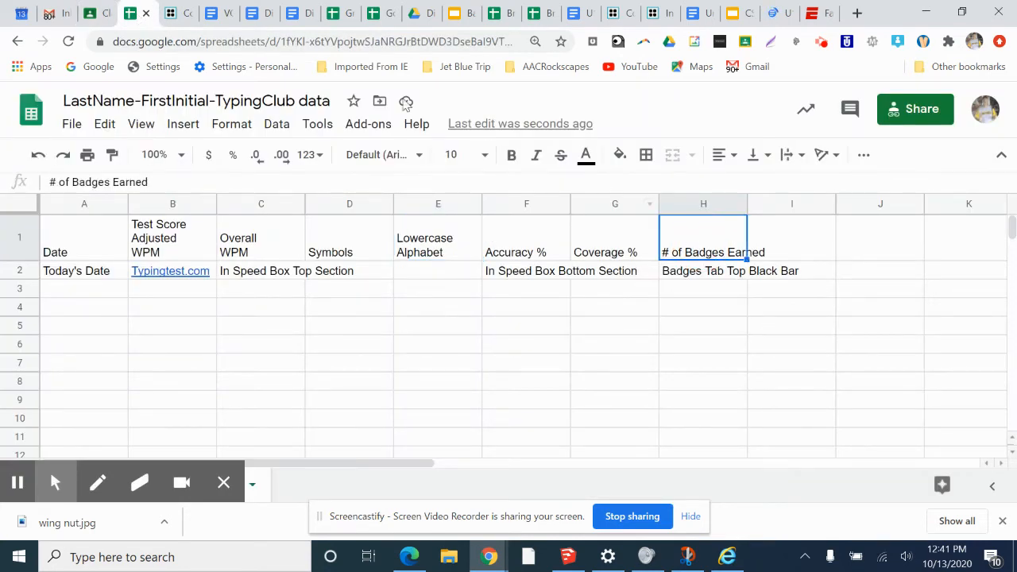
click(227, 125)
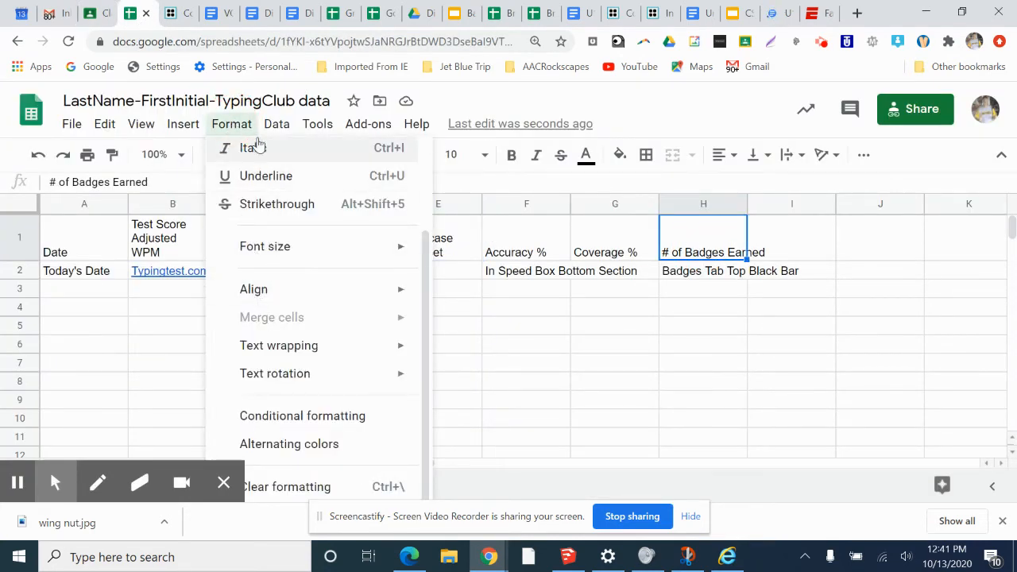
click(229, 125)
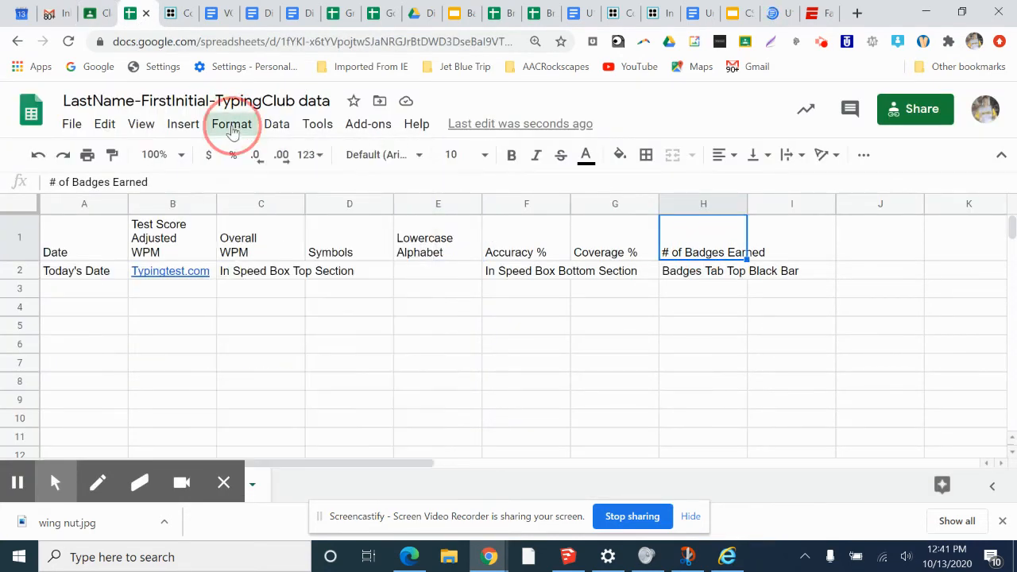
click(425, 248)
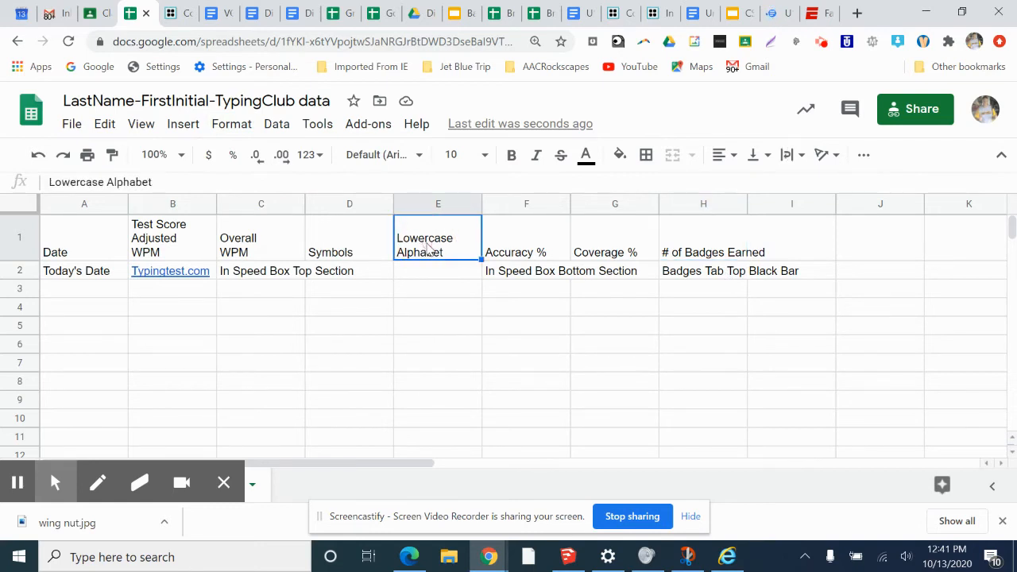
click(687, 245)
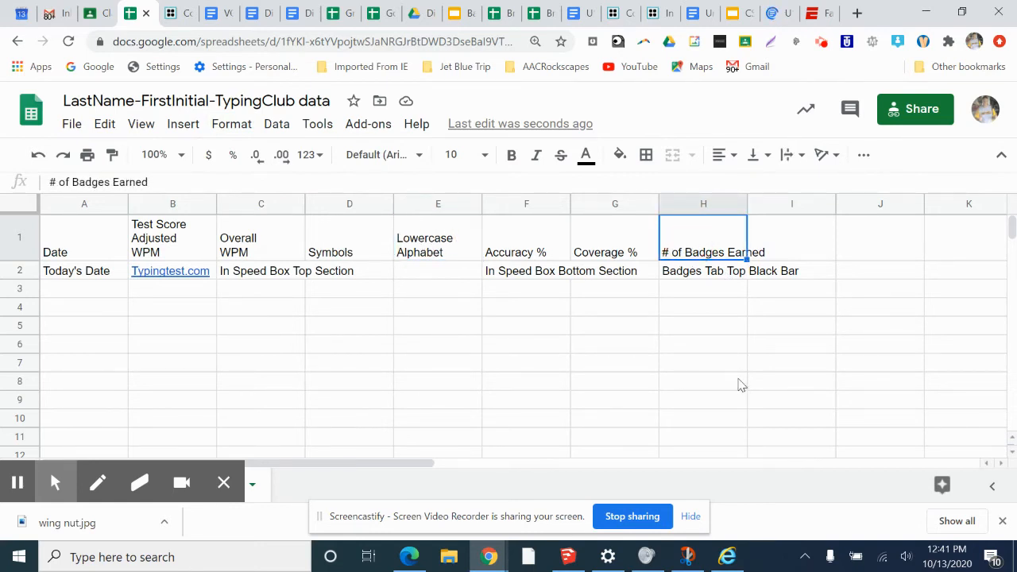
key(ctrl+y)
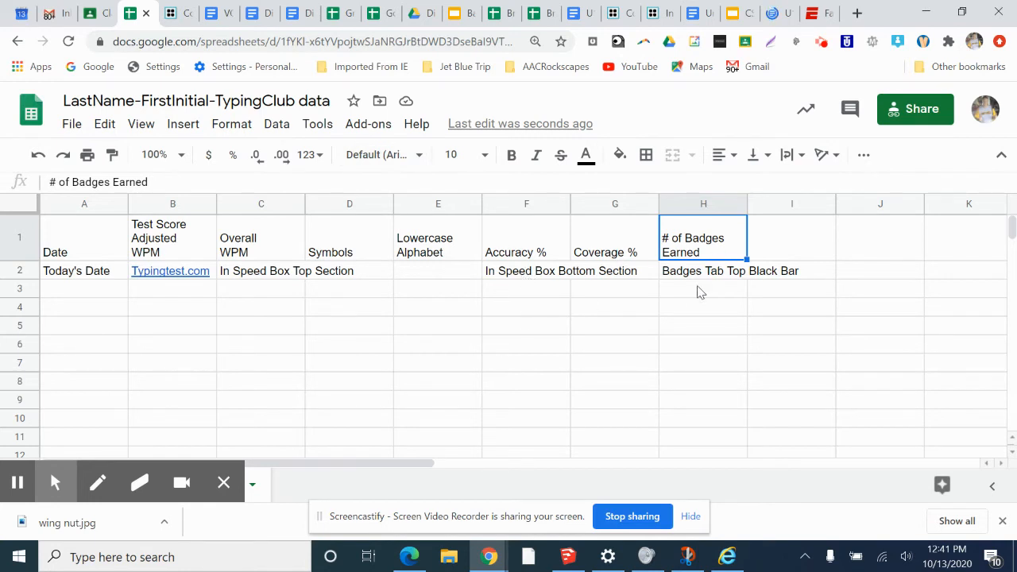
click(107, 125)
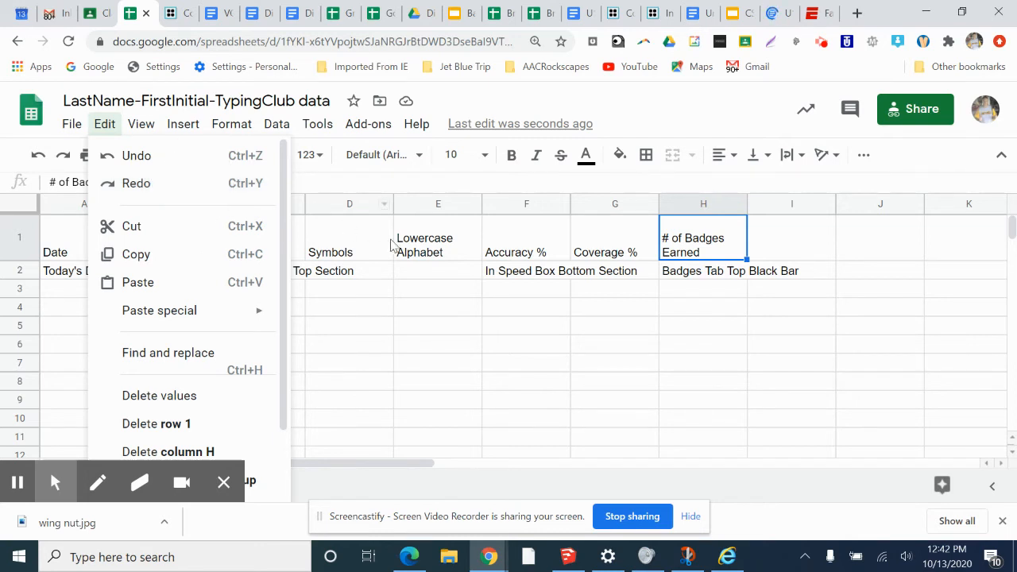
click(457, 317)
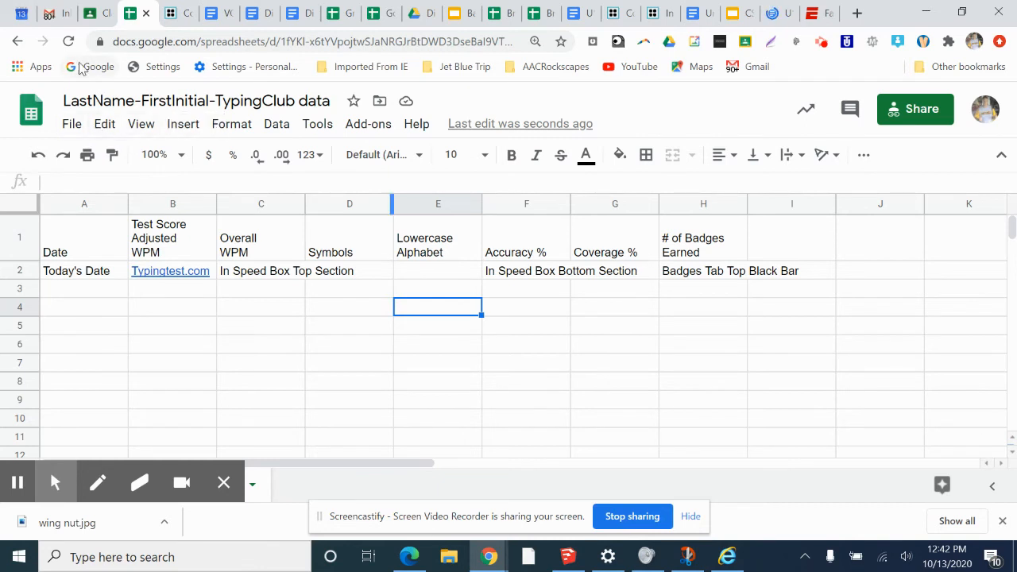
Compare the heading alignment with the Typing Data screenshot and center the headings in cells A1 to H1 horizontally
click(95, 15)
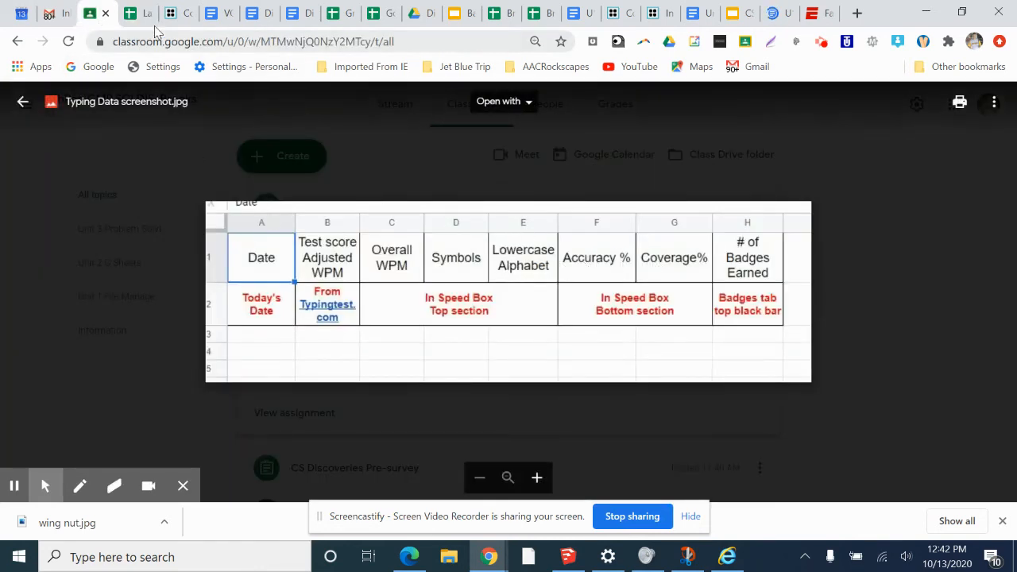
click(132, 14)
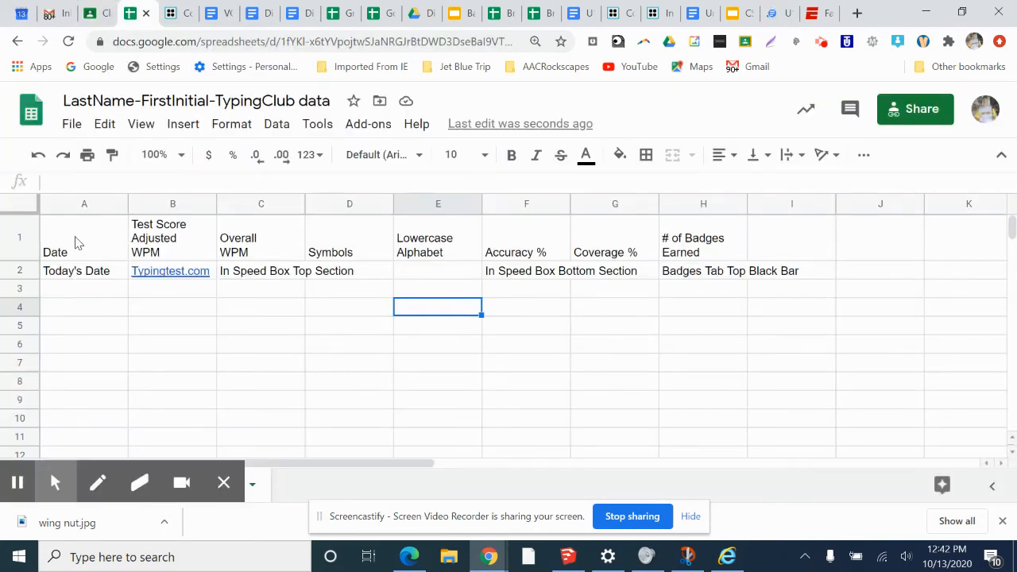
mouse_move(77, 242)
mouse_down()
mouse_move(262, 230)
mouse_move(597, 253)
mouse_move(680, 242)
mouse_up()
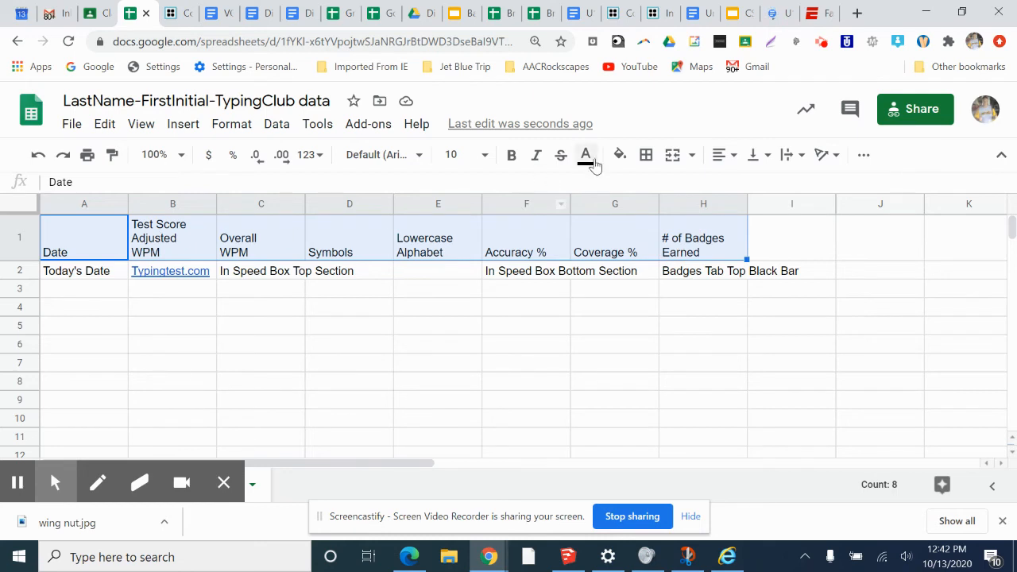
click(725, 163)
click(725, 163)
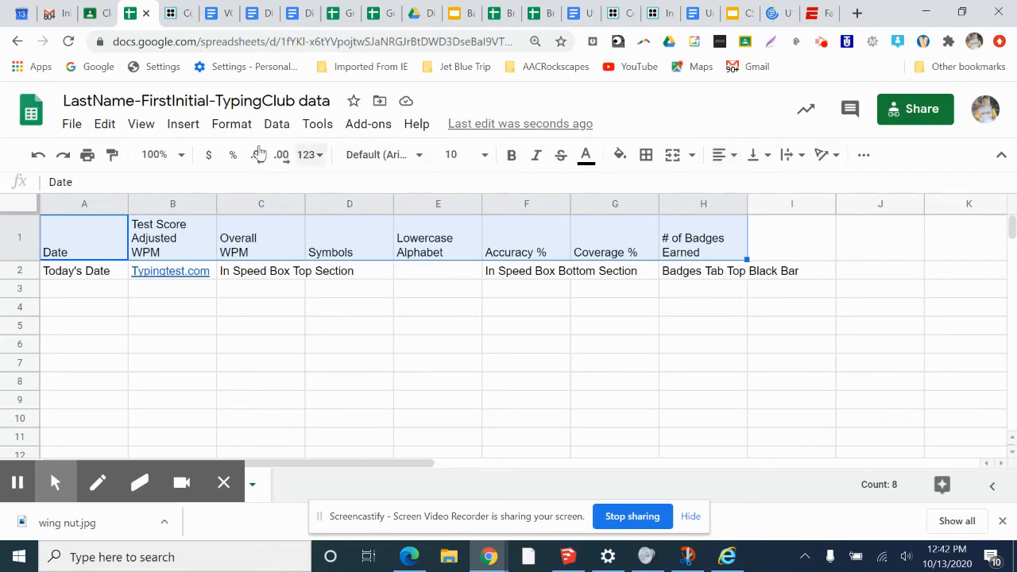
click(232, 128)
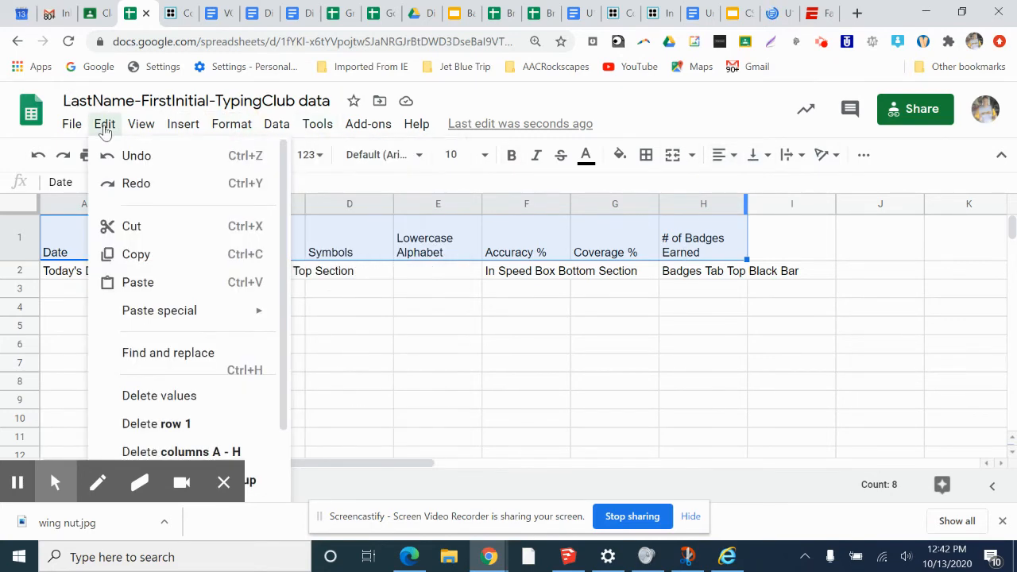
click(723, 165)
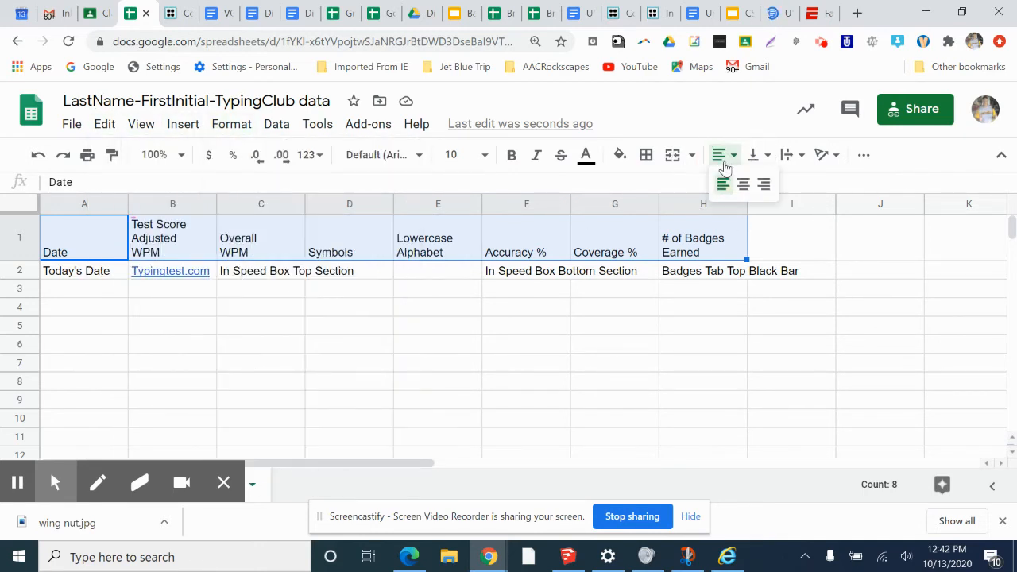
click(742, 185)
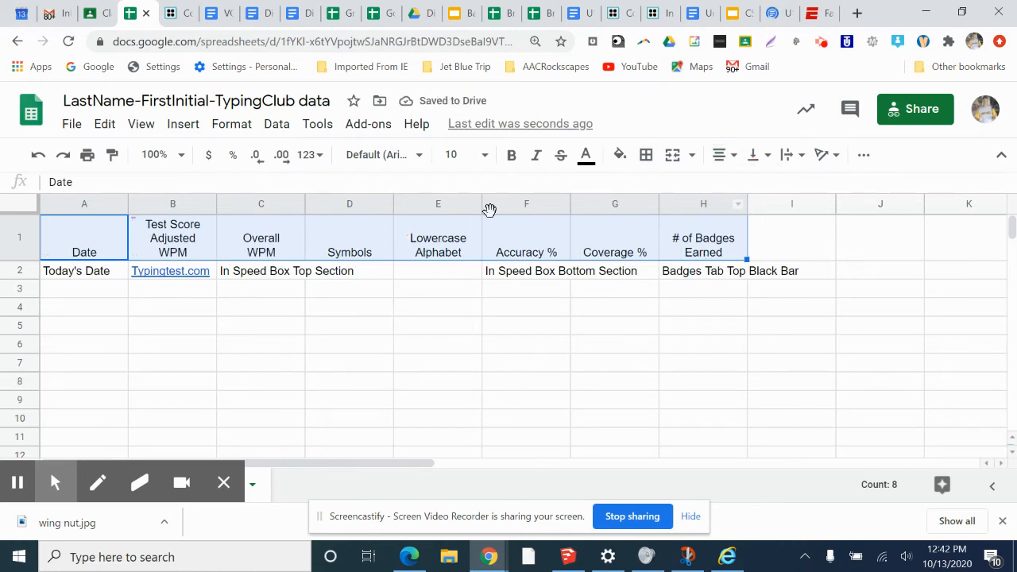
click(509, 362)
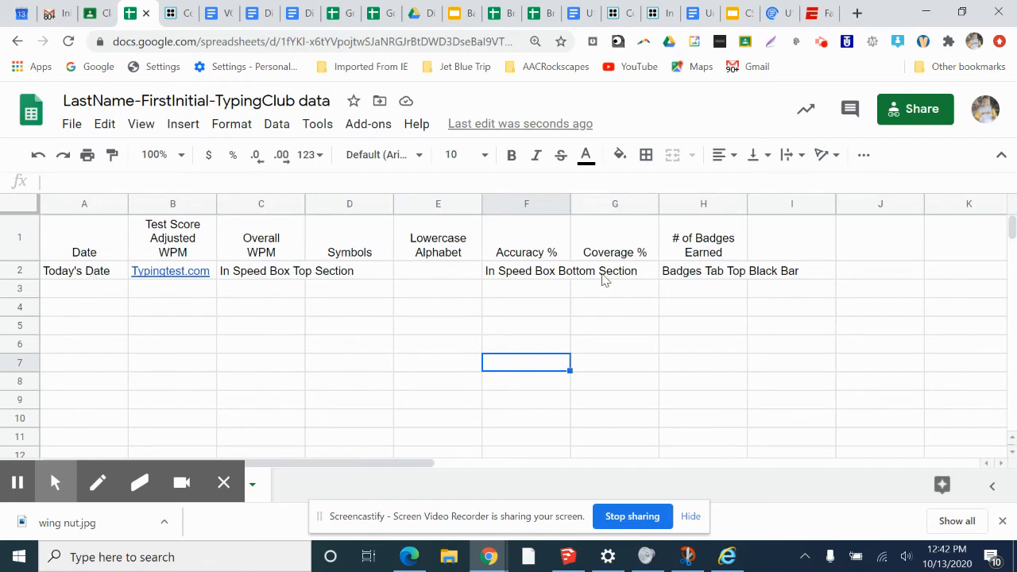
Check the column A note in the Typing Data screenshot and insert a line break before "Date" in cell A2
click(95, 13)
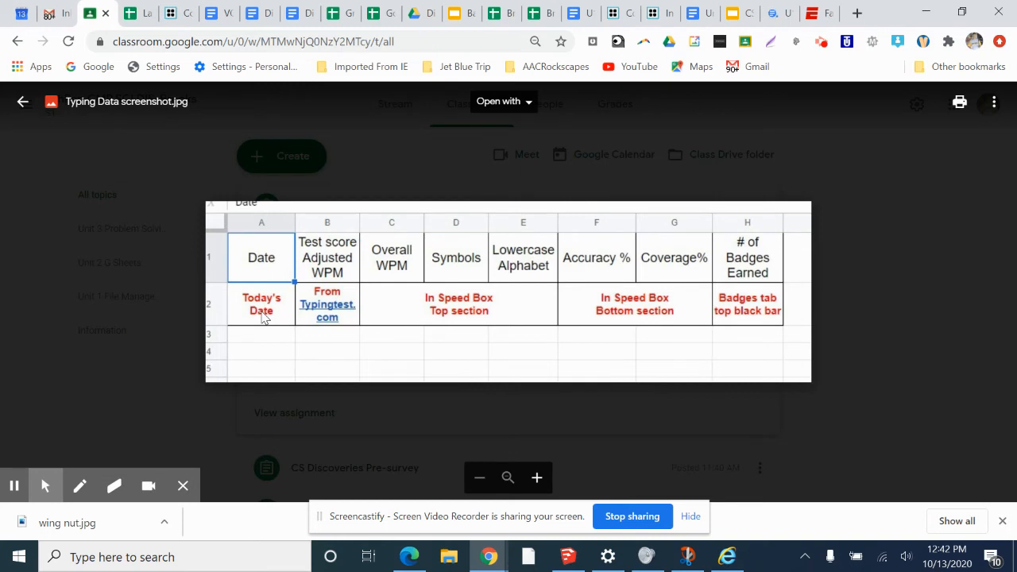
click(131, 13)
click(96, 275)
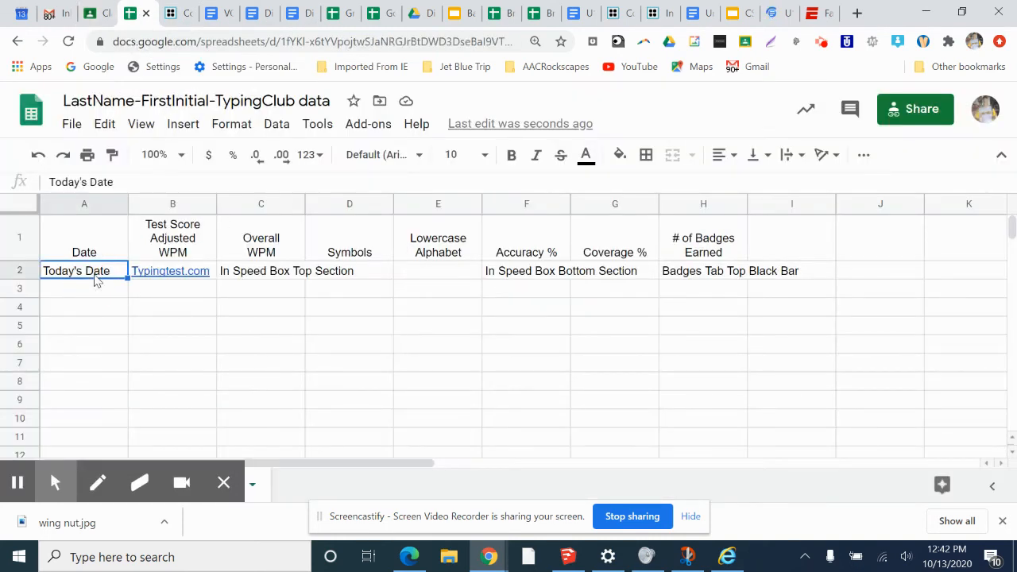
click(93, 182)
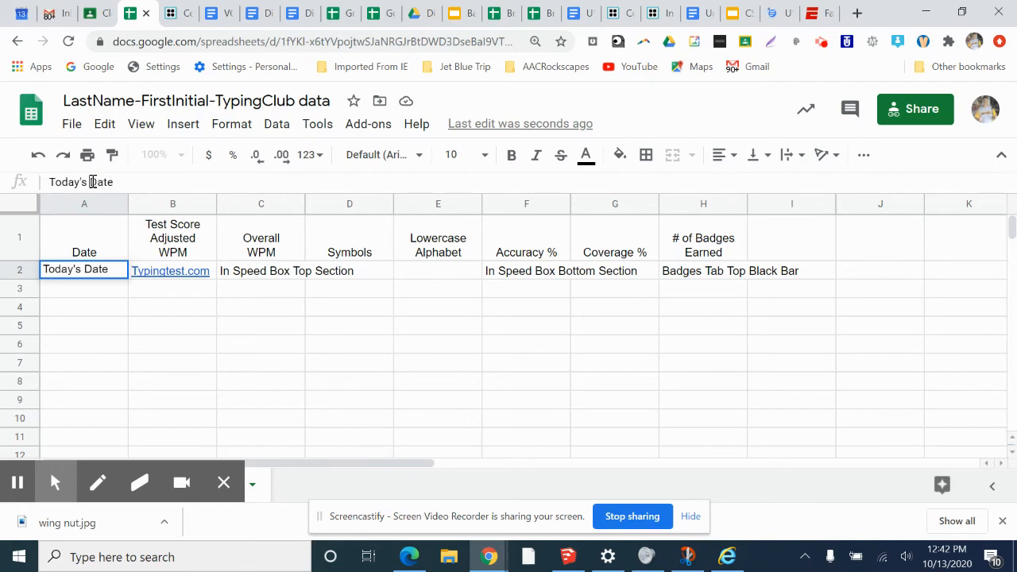
key(alt+Return)
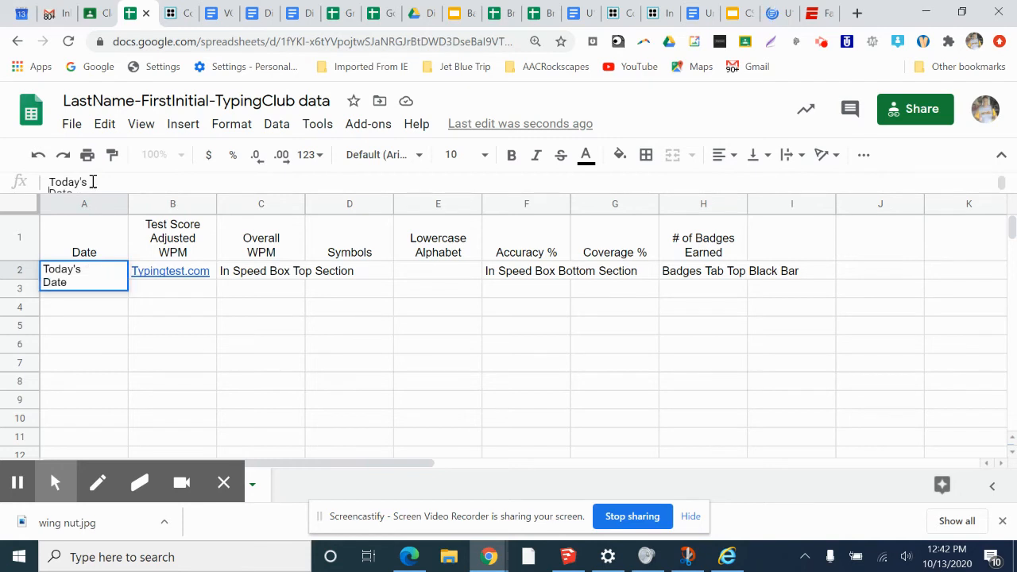
click(262, 275)
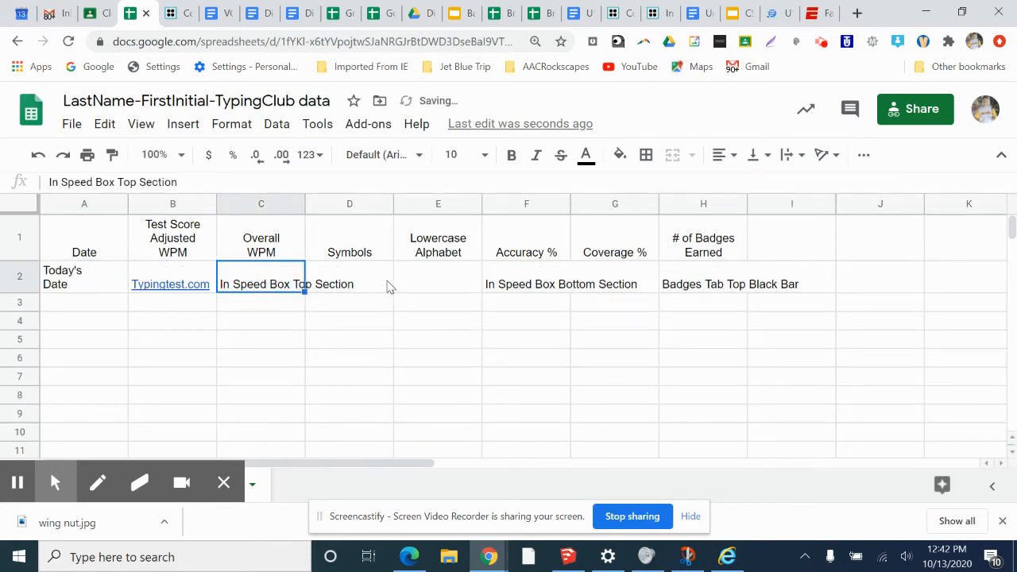
click(561, 285)
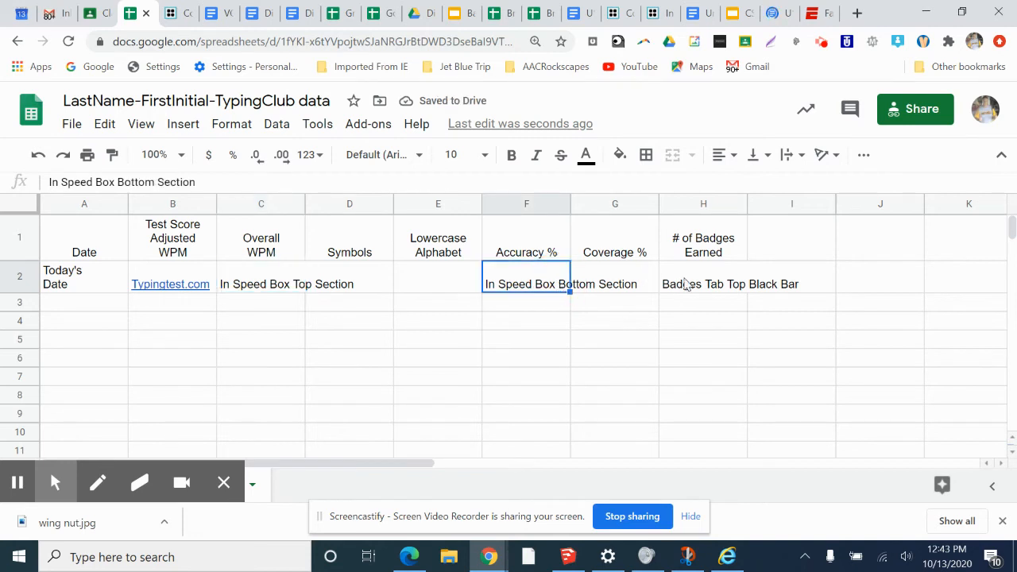
Check the column H note in the Typing Data screenshot and insert a line break before "Top Black Bar" in cell H2, removing the leading space
click(675, 284)
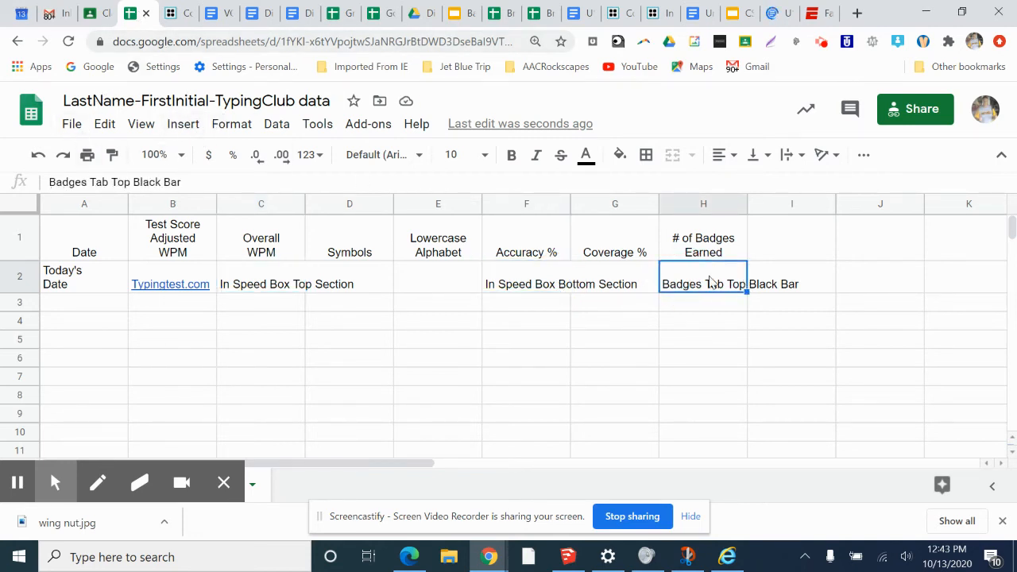
click(99, 13)
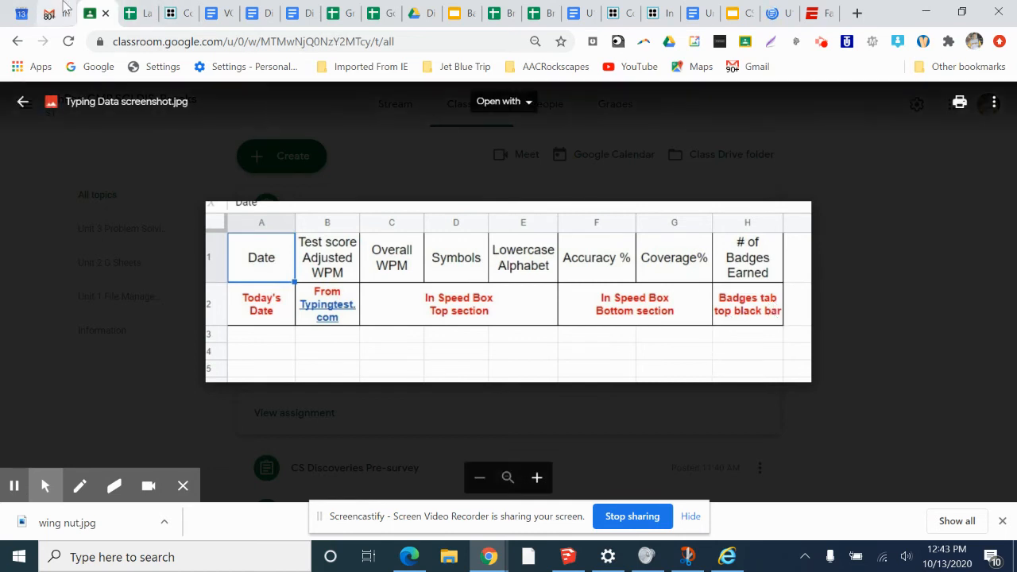
click(135, 16)
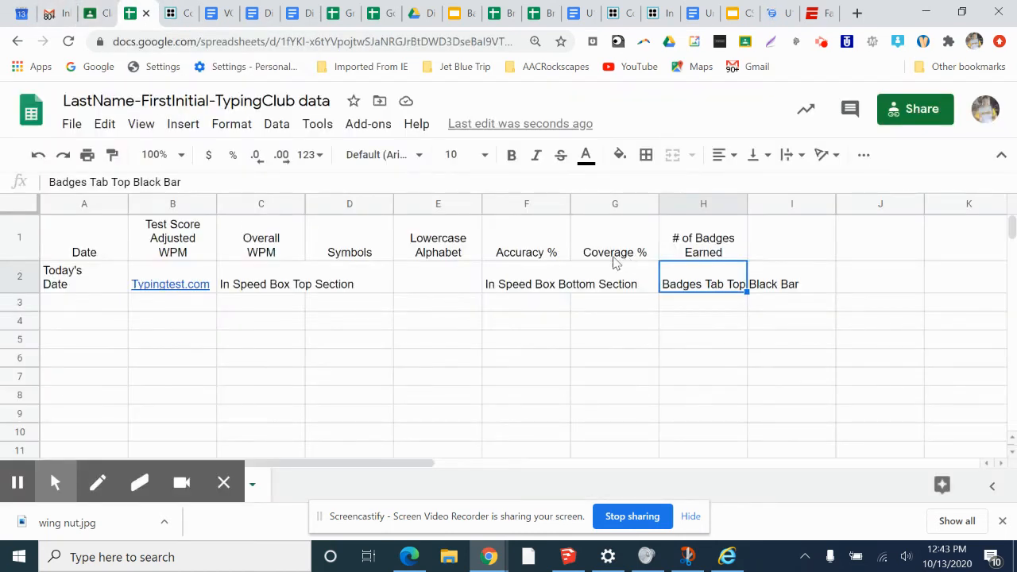
click(109, 181)
key(alt+Return)
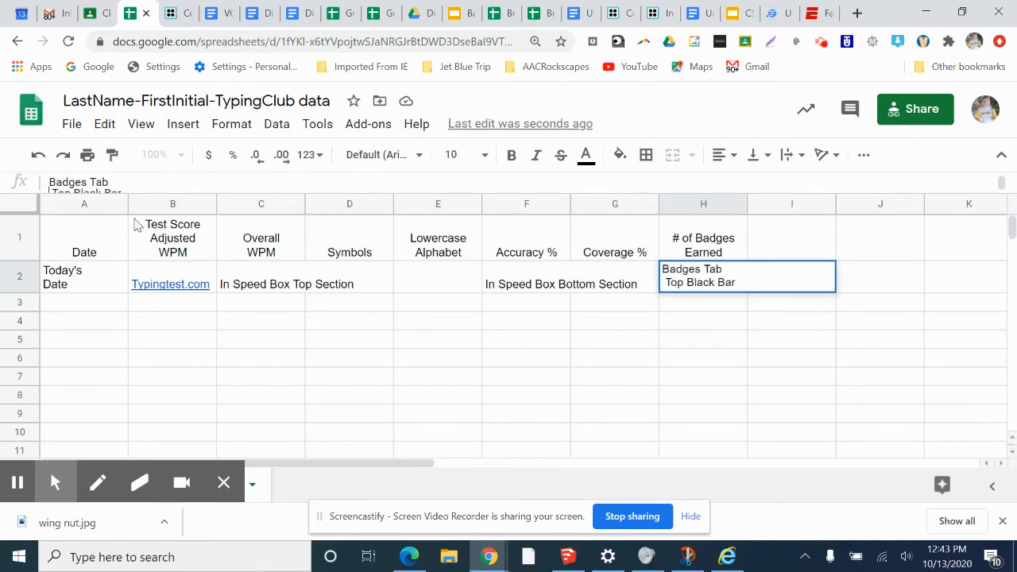
key(Delete)
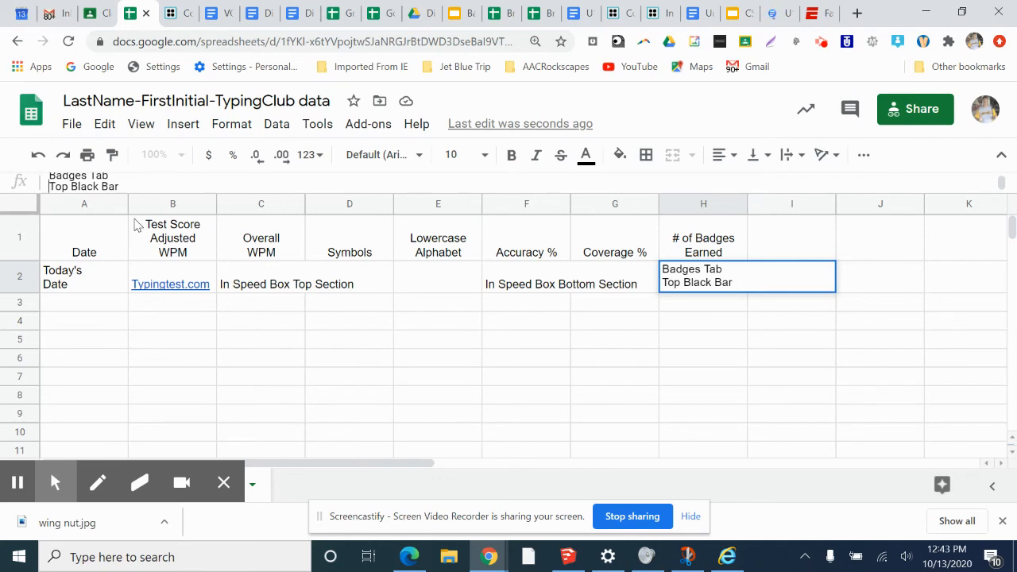
key(Return)
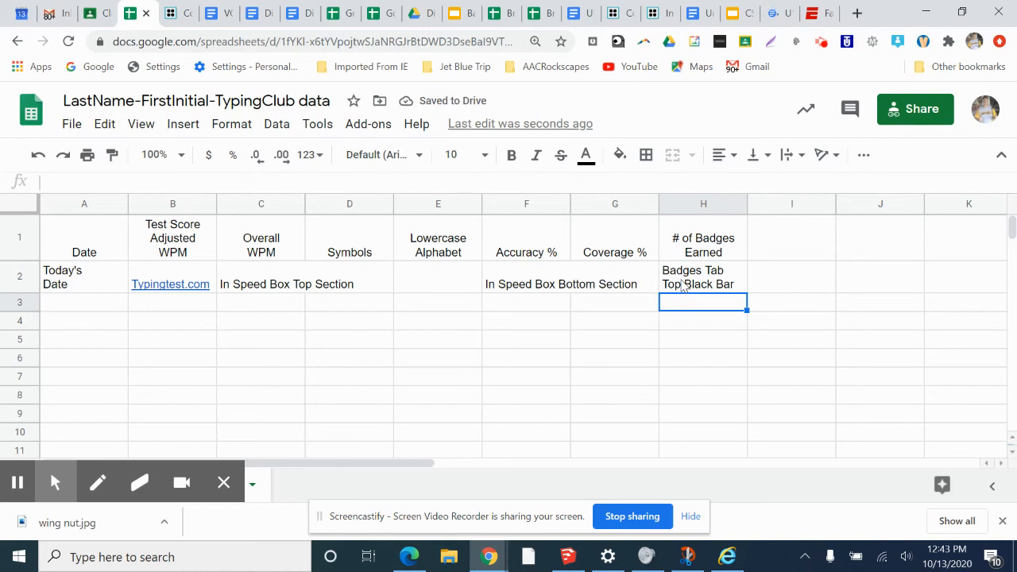
Compare the "In Speed Box Top Section" note with the Typing Data screenshot and merge cells C2 to E2
click(234, 274)
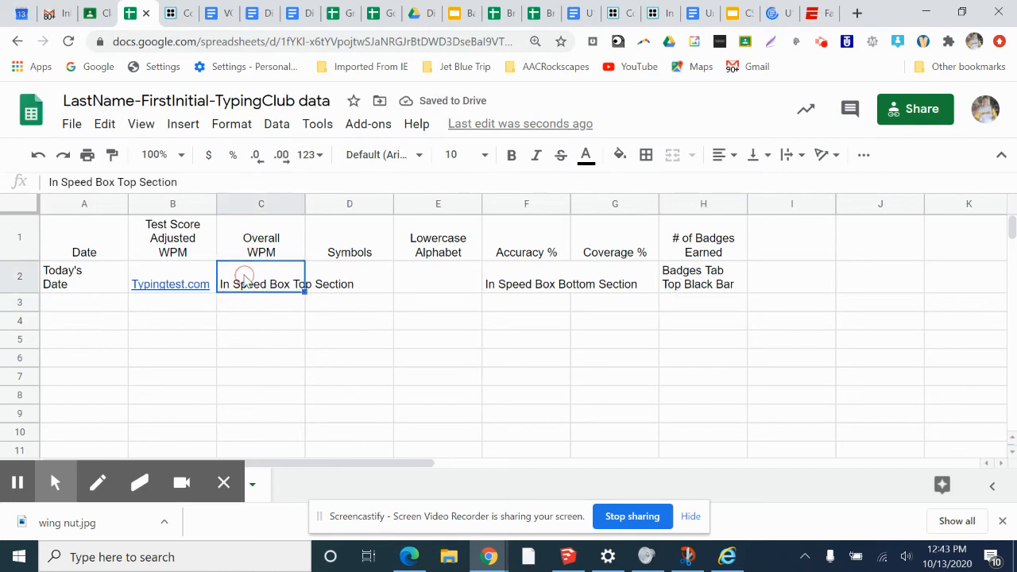
click(92, 14)
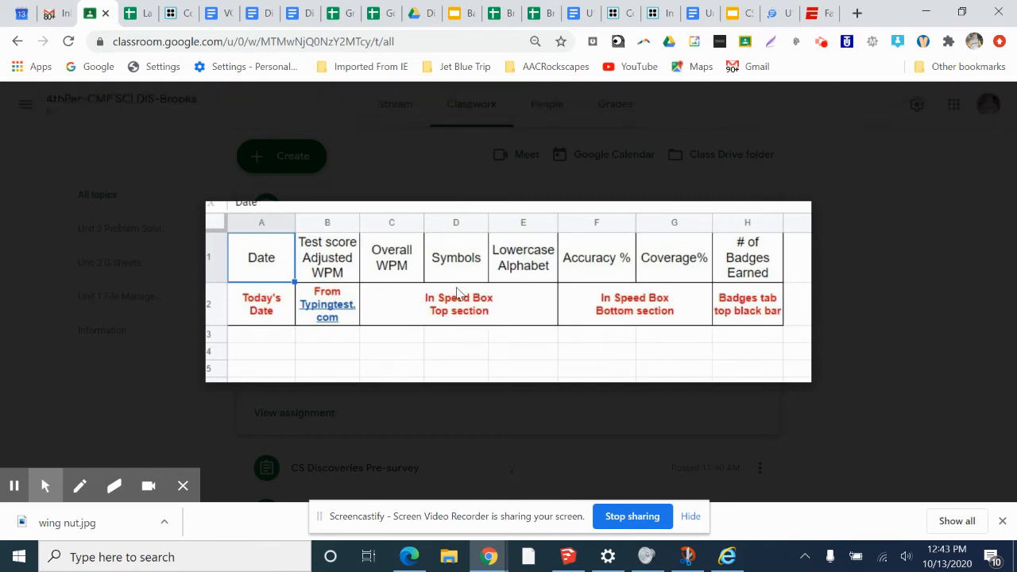
click(142, 14)
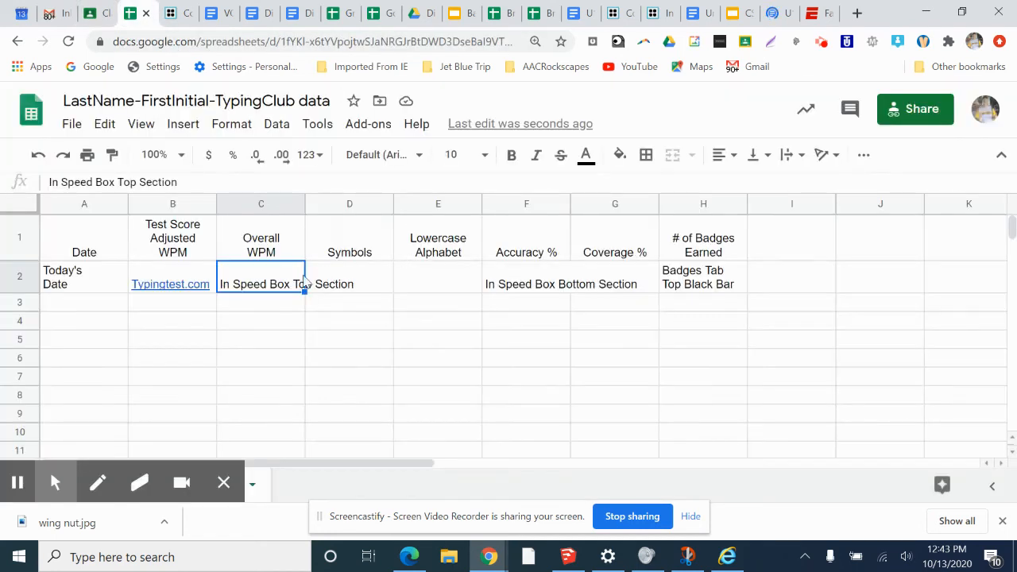
drag(251, 279, 402, 282)
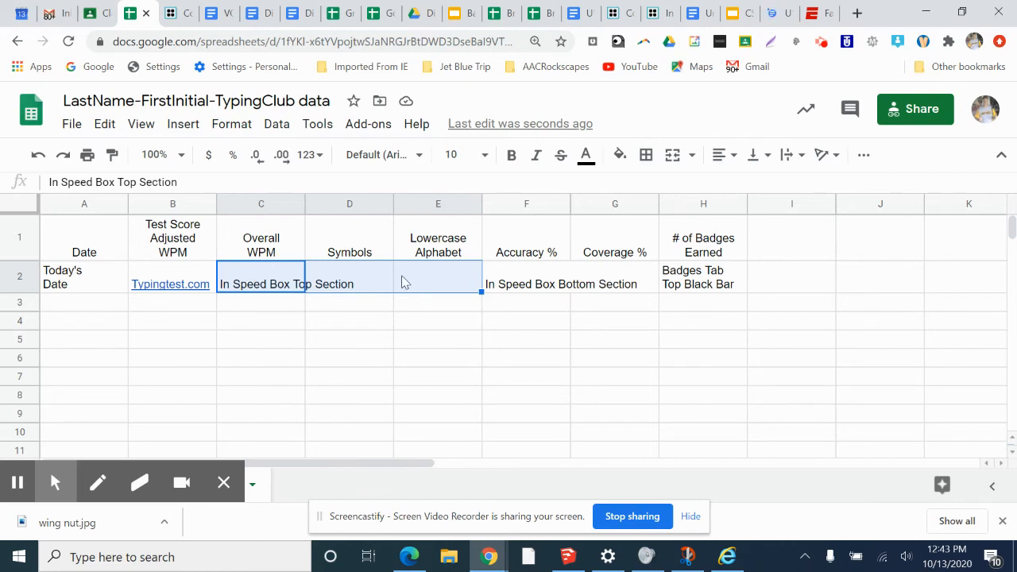
click(674, 157)
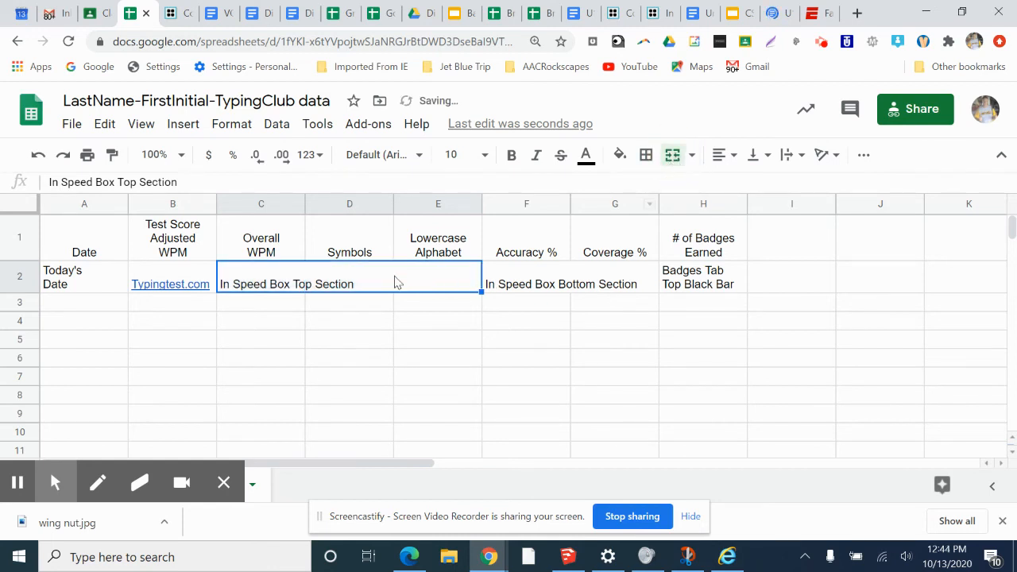
click(347, 325)
click(277, 329)
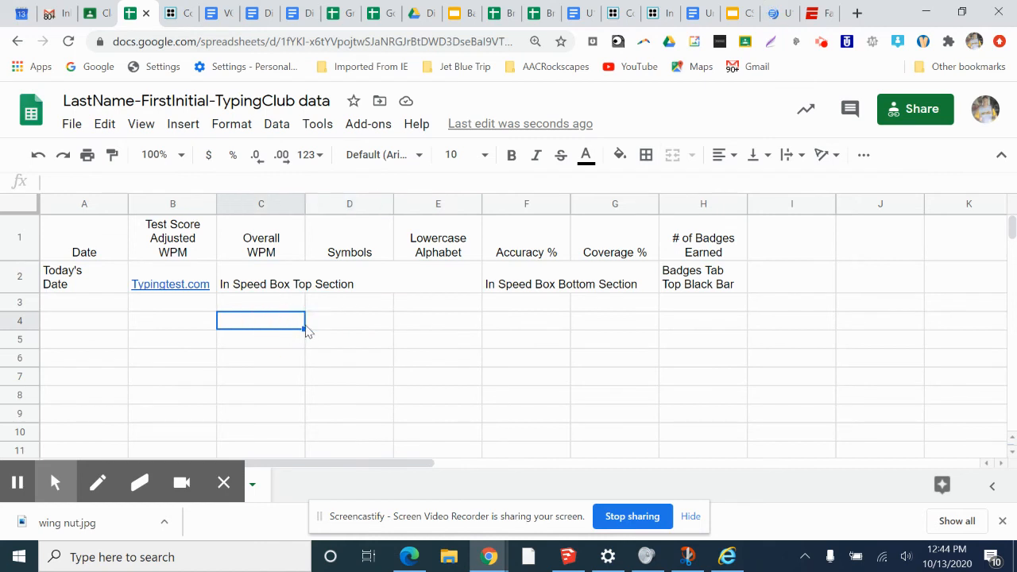
click(429, 321)
click(404, 284)
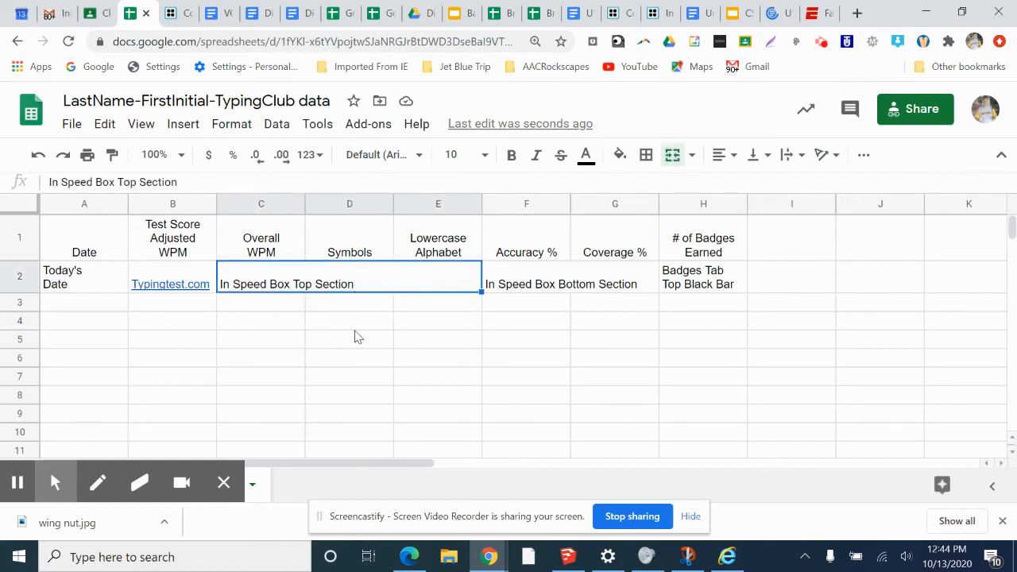
Merge cells F2 and G2 so the "In Speed Box Bottom Section" note spans both columns
click(541, 286)
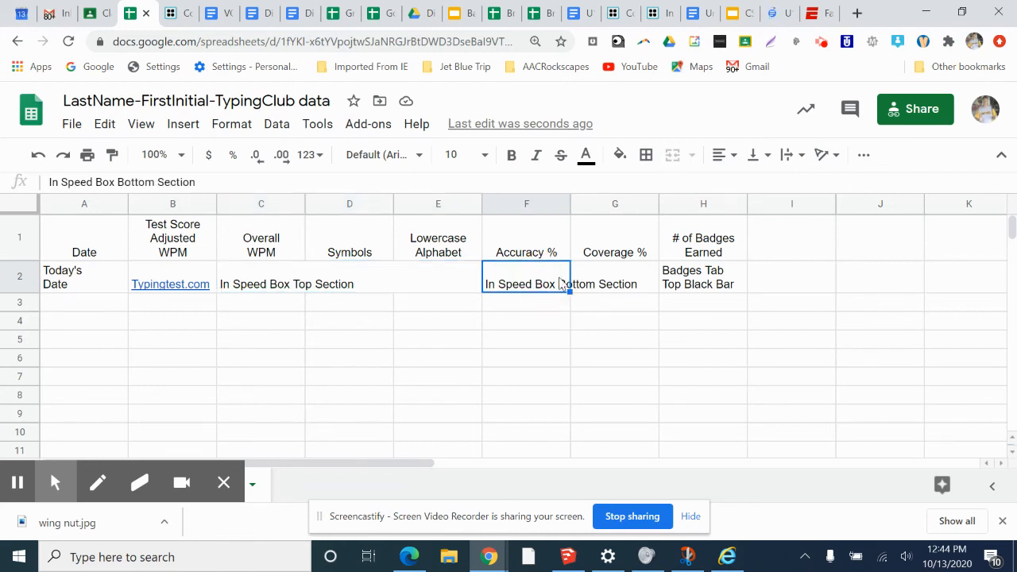
drag(534, 280, 602, 275)
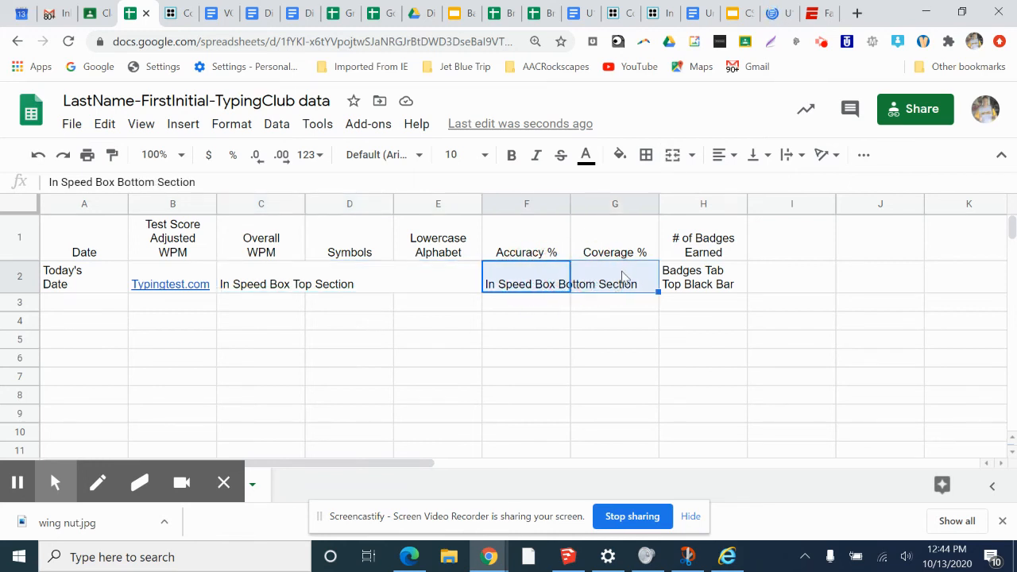
click(673, 159)
click(672, 159)
click(673, 159)
click(517, 320)
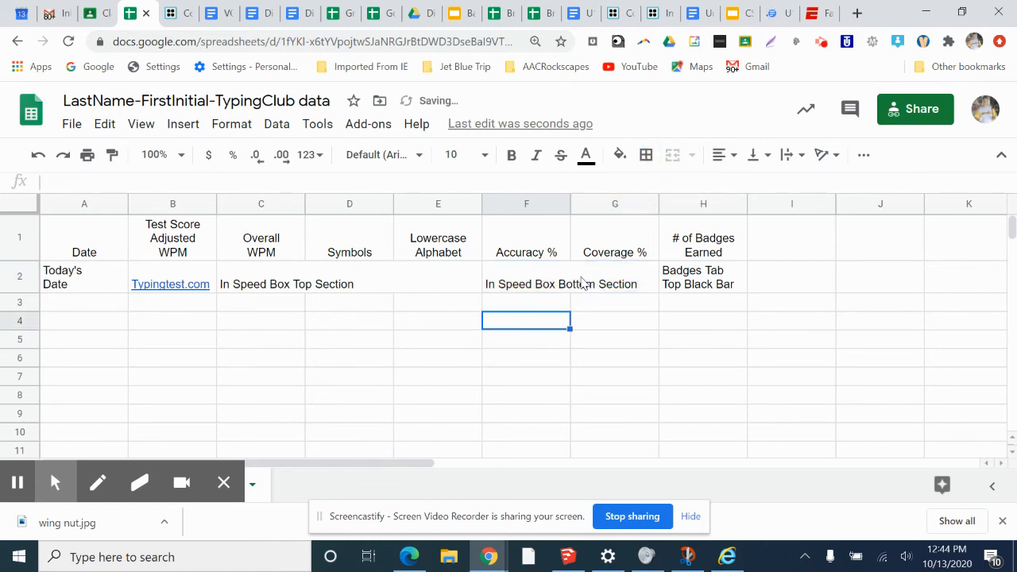
click(575, 276)
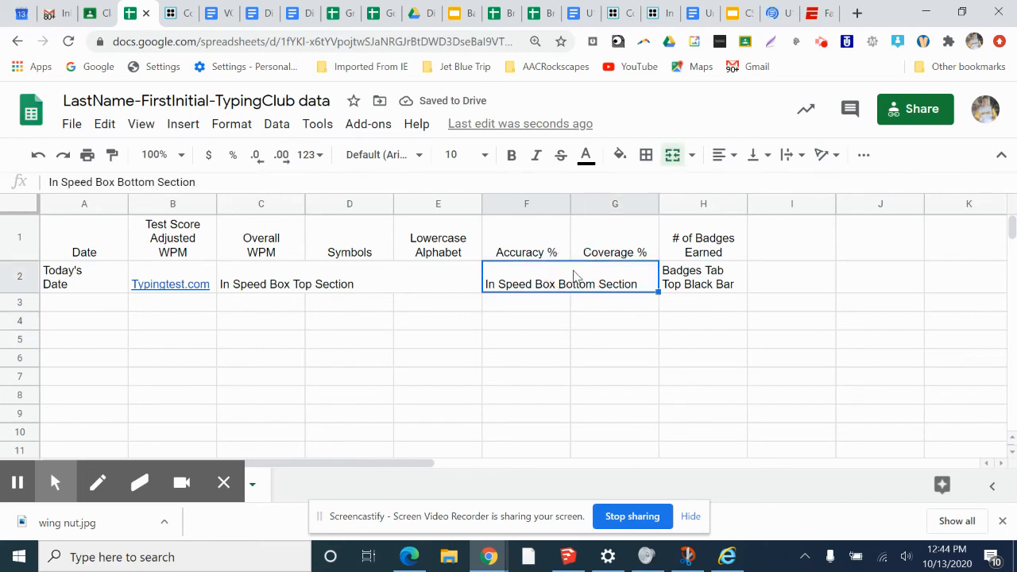
click(377, 276)
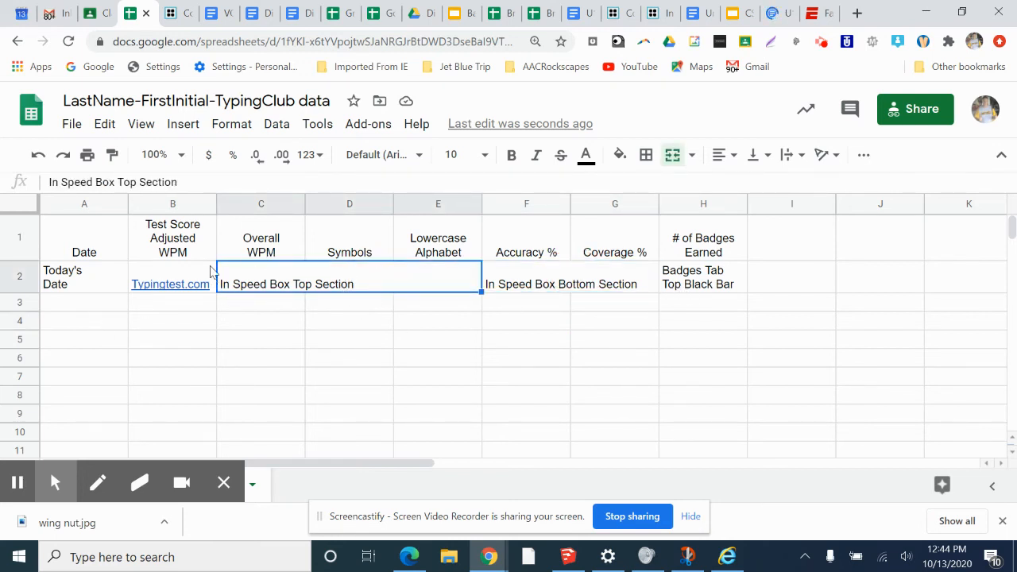
Center the row 2 notes in cells A2 to H2 horizontally
drag(62, 276, 699, 293)
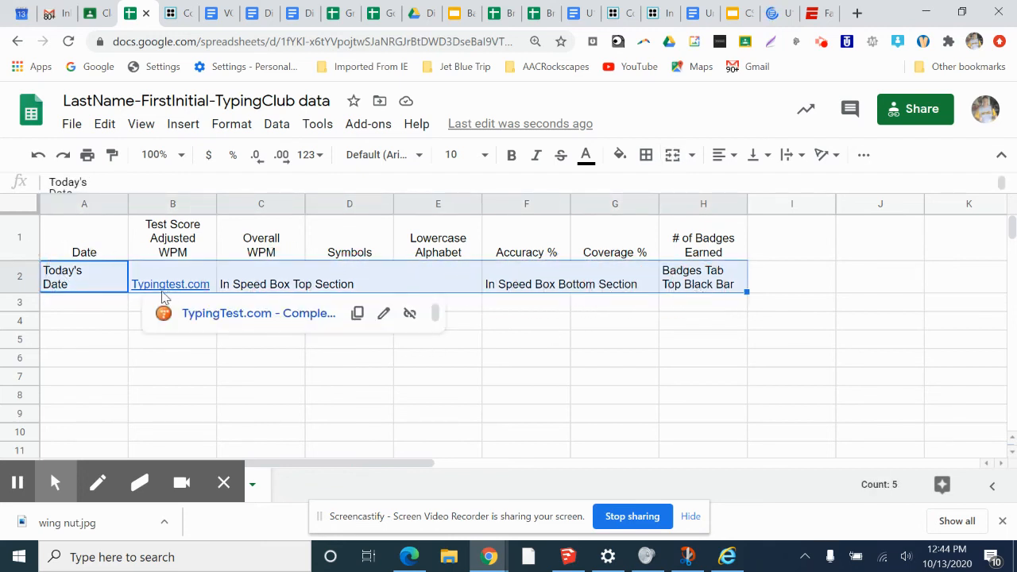
click(718, 155)
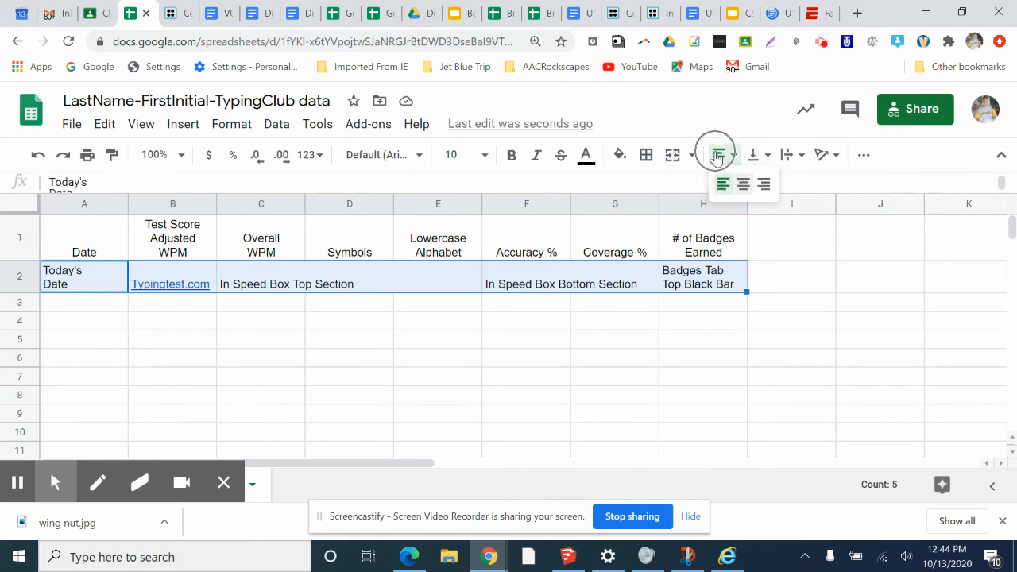
click(744, 184)
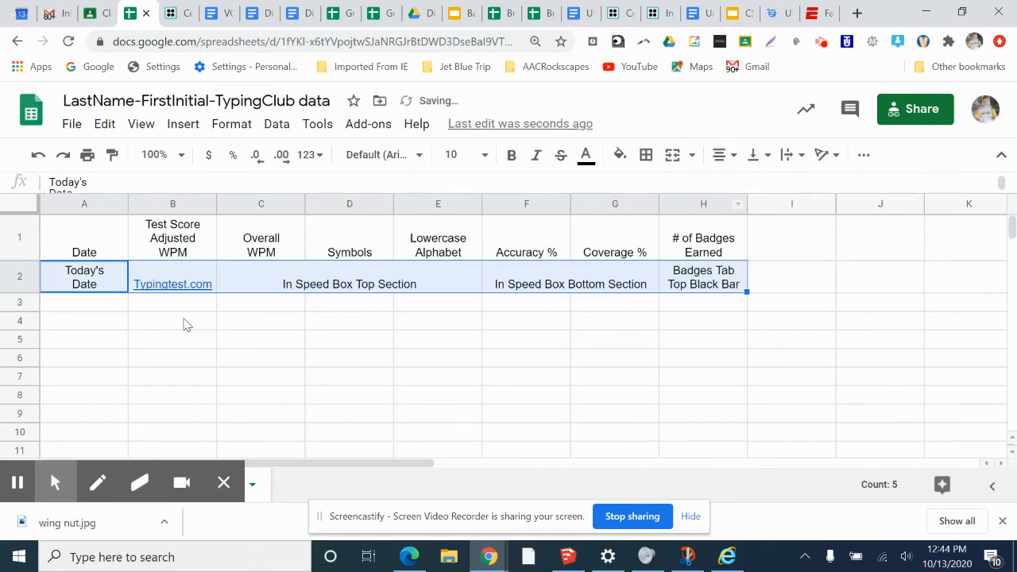
click(116, 307)
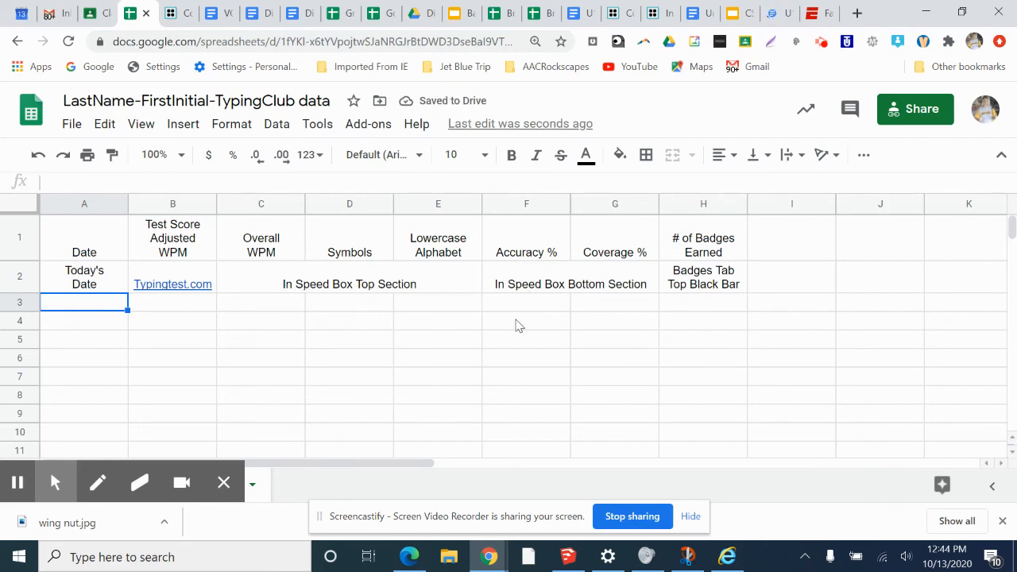
Check the cell borders in the Typing Data screenshot and apply all borders to cells A1 to H2
click(95, 14)
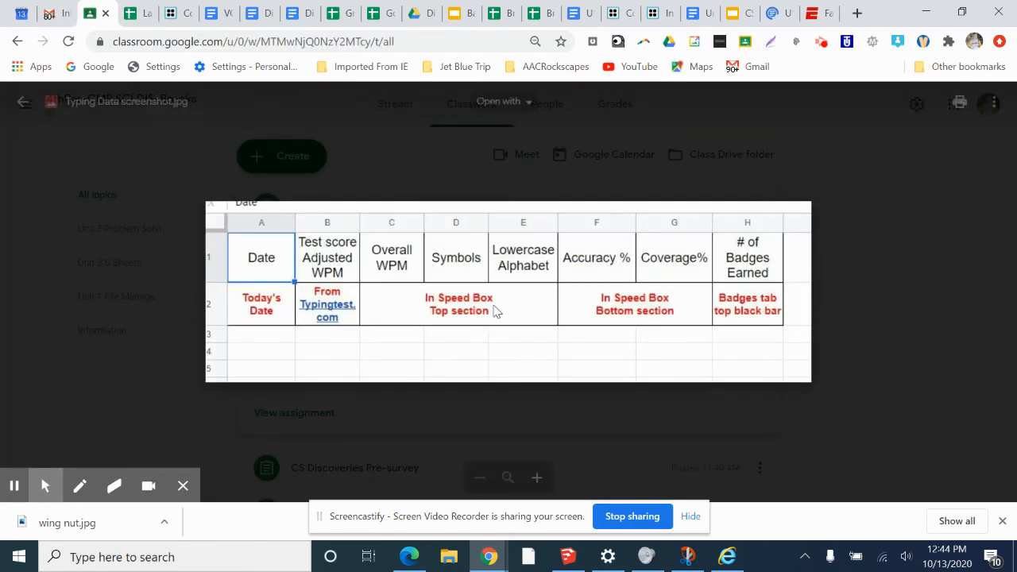
click(136, 13)
drag(112, 248, 699, 280)
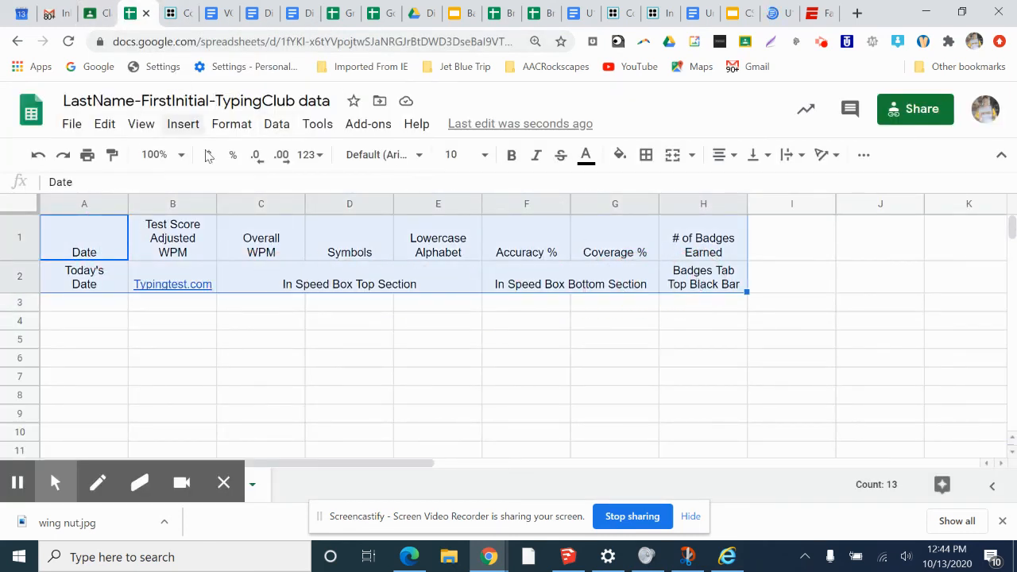
key(ctrl)
key(ctrl)
click(647, 156)
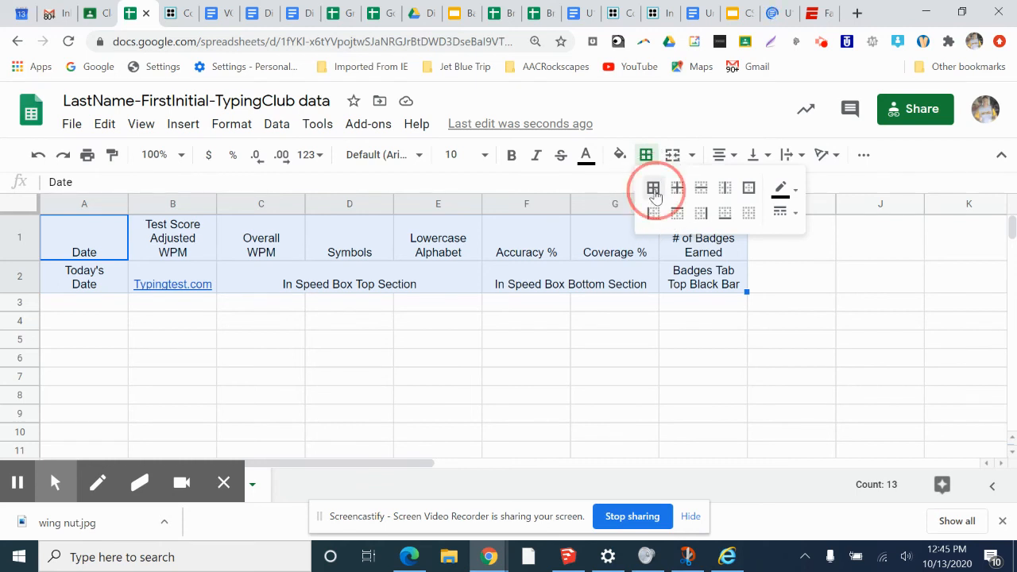
click(654, 191)
click(347, 340)
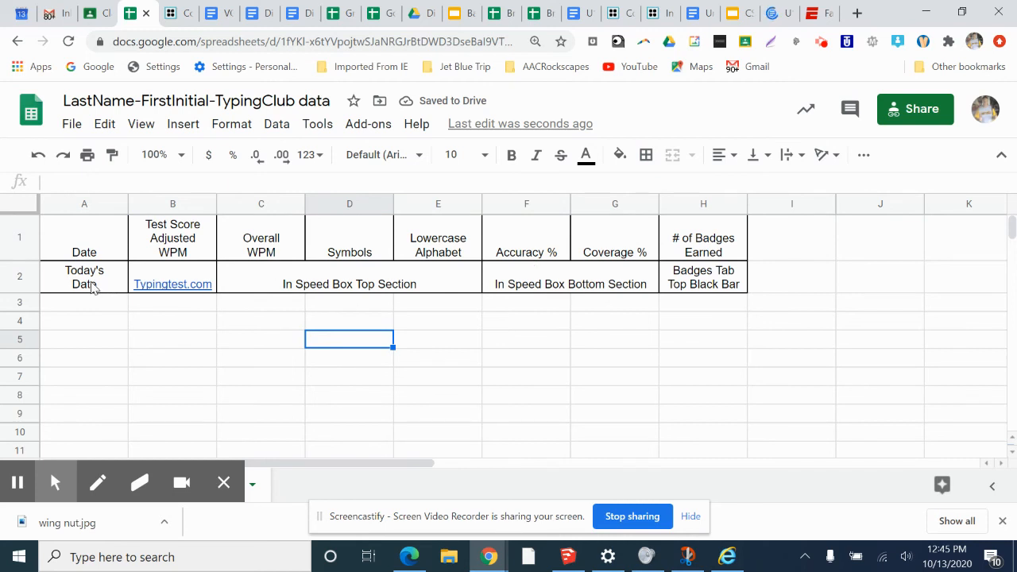
Compare the row 2 text style with the Typing Data screenshot and make the text in cells A2 to H2 red and bold
drag(92, 288, 718, 286)
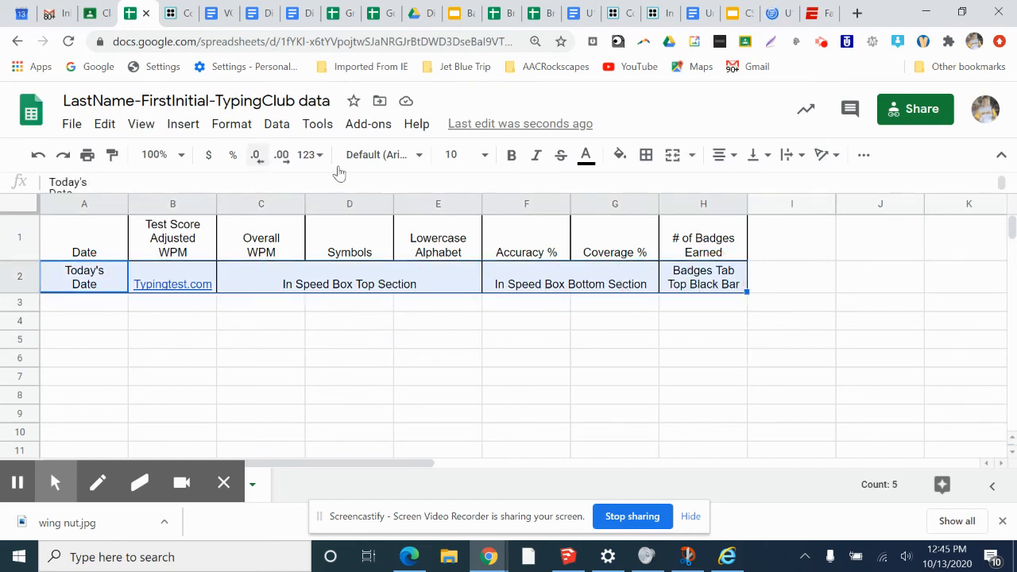
click(100, 14)
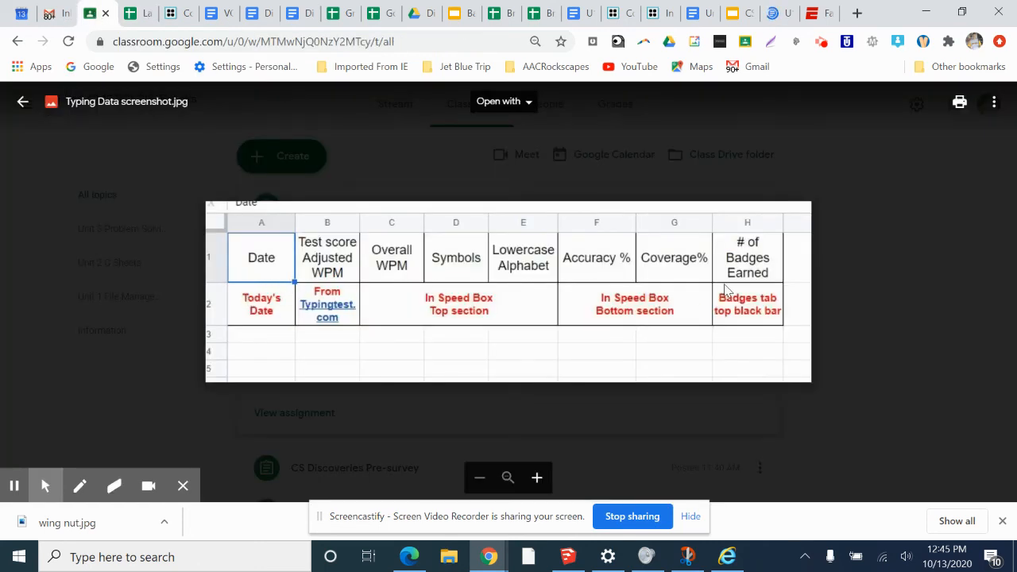
click(329, 317)
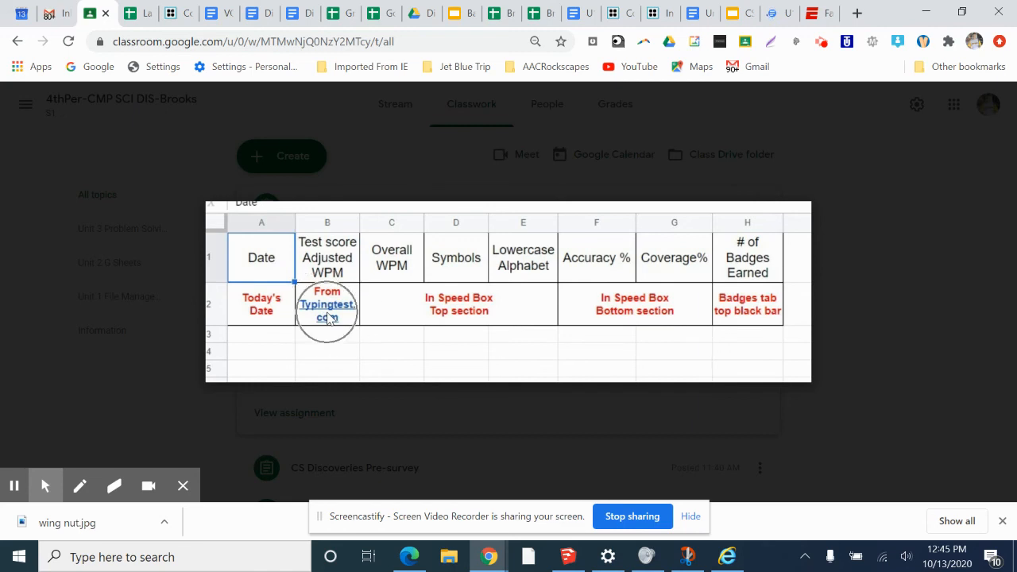
click(329, 318)
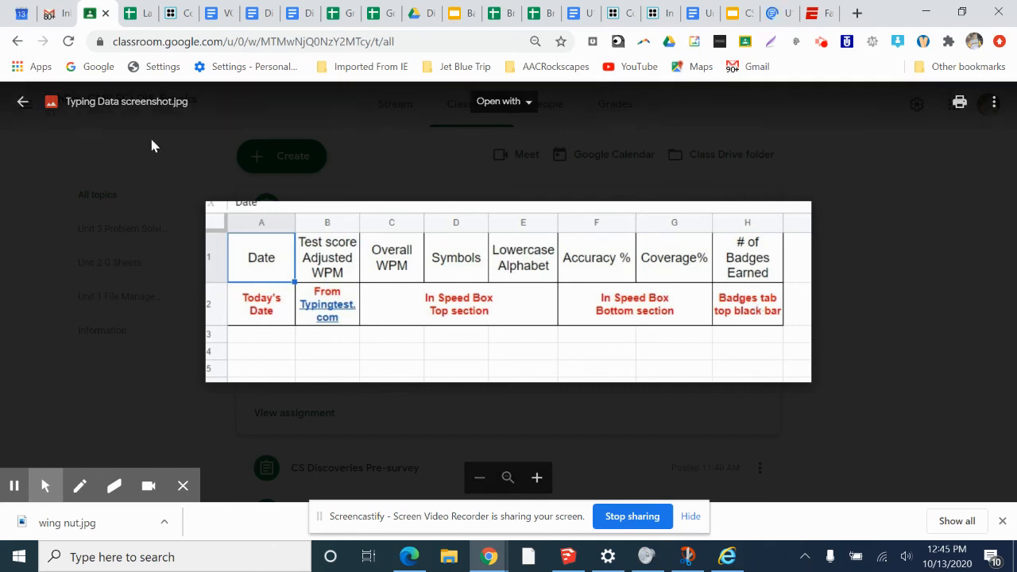
click(127, 14)
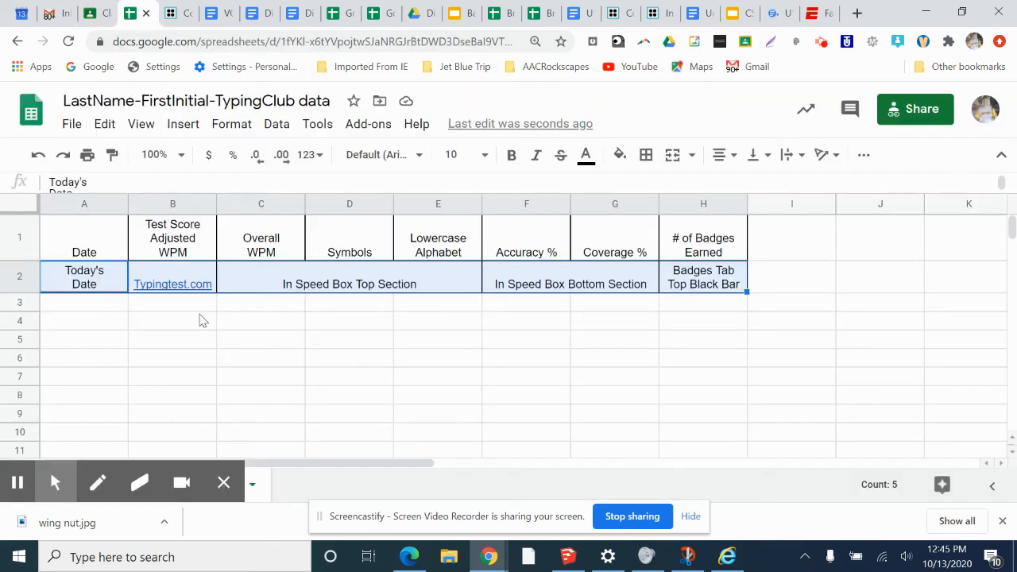
mouse_move(179, 289)
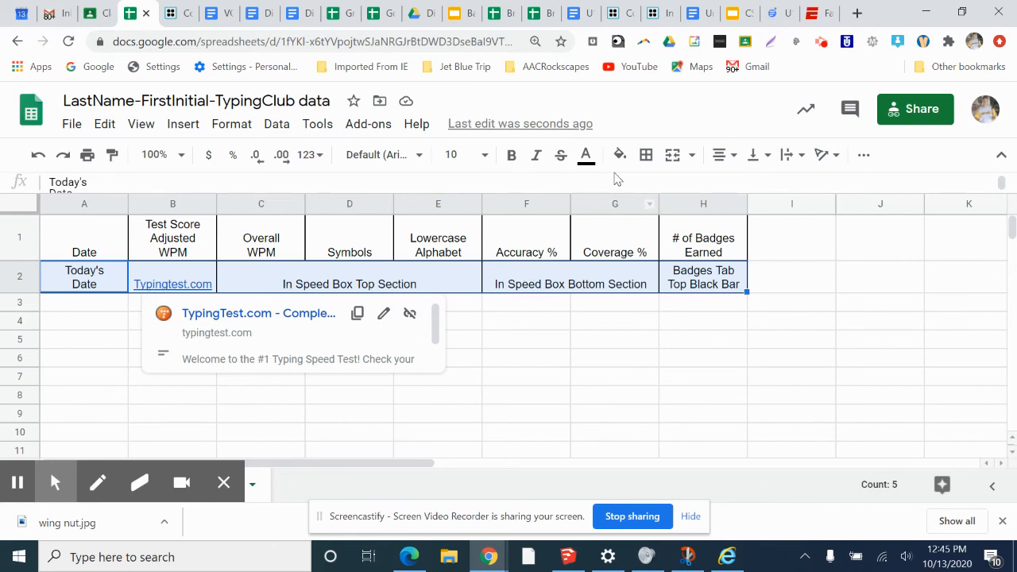
click(586, 154)
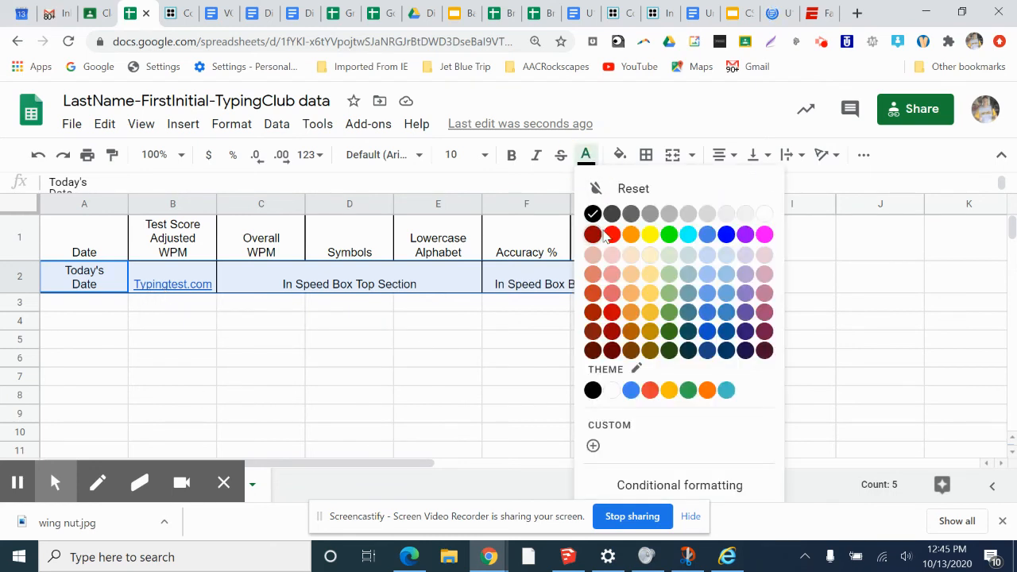
click(612, 234)
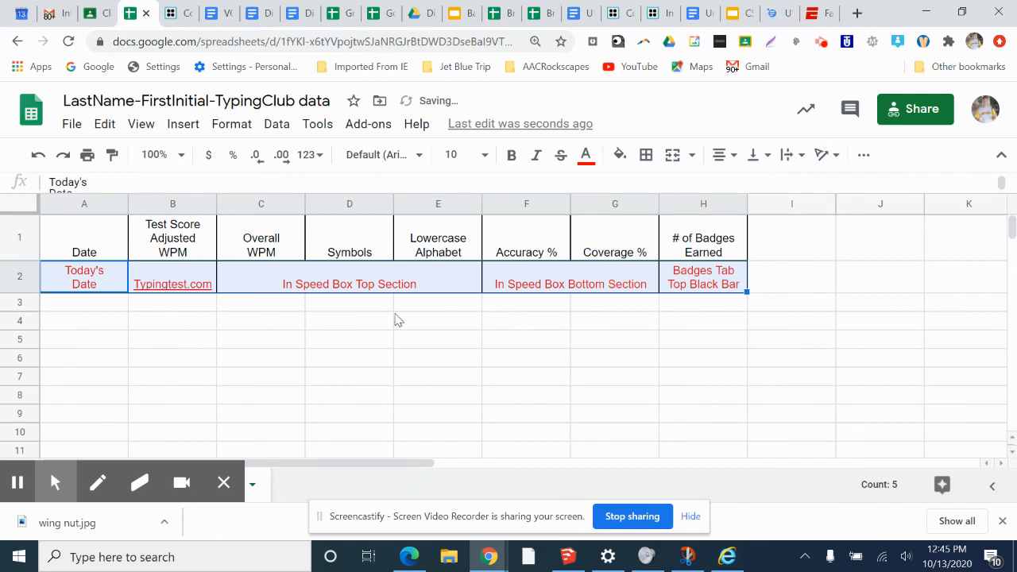
click(510, 154)
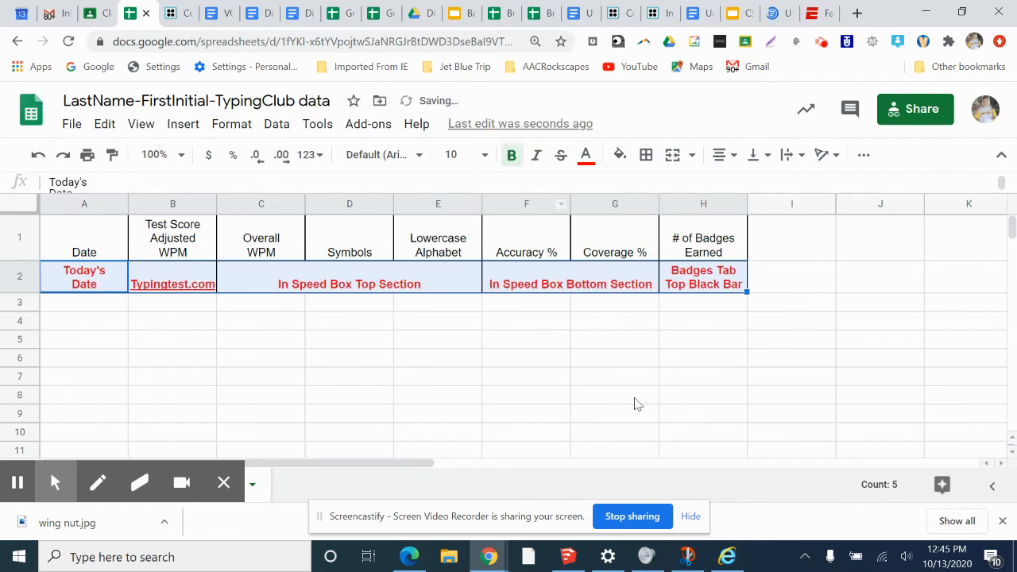
Make the row 1 headings in cells A1 to H1 bold
click(262, 354)
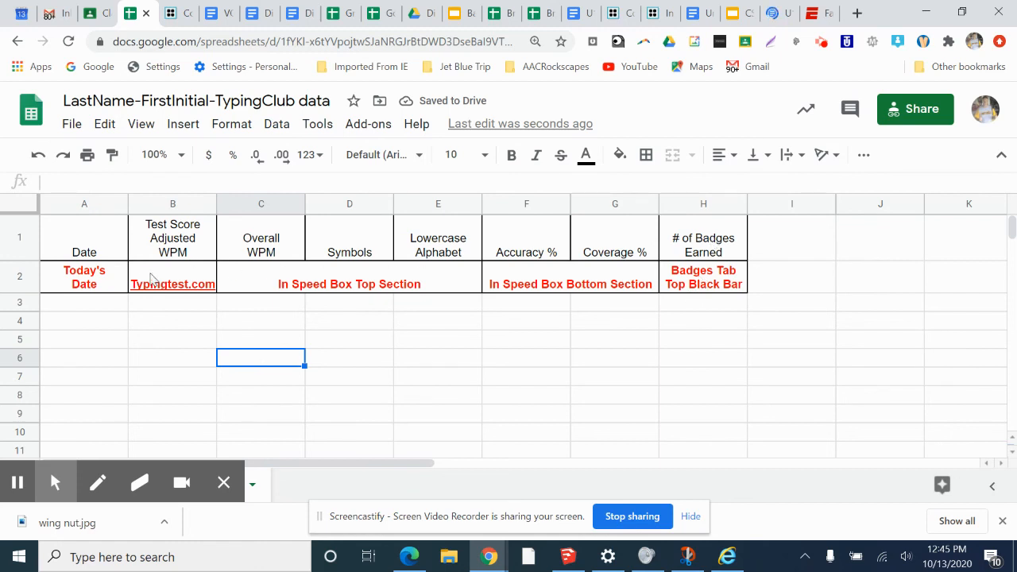
drag(97, 243, 688, 229)
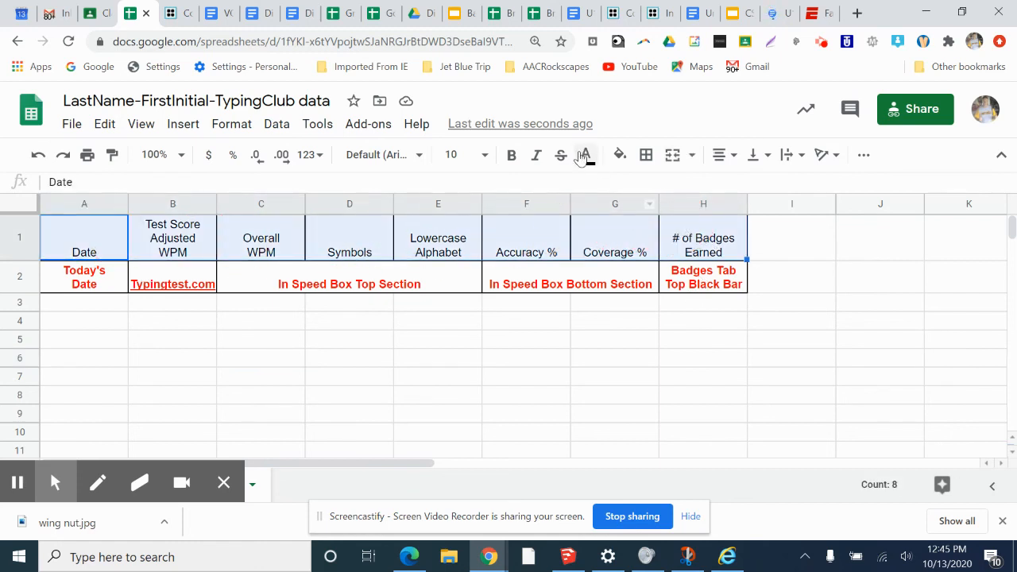
click(511, 156)
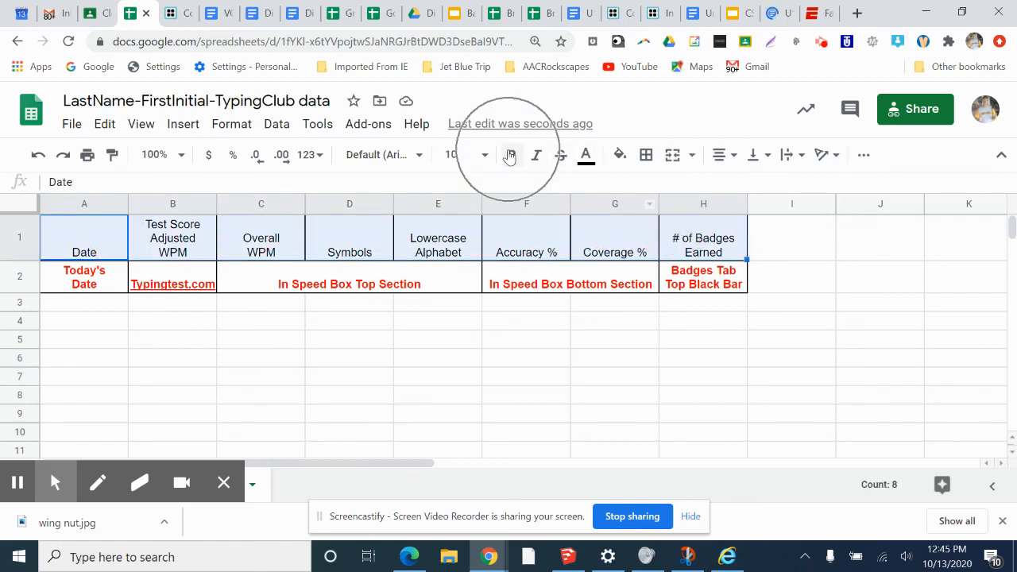
click(270, 364)
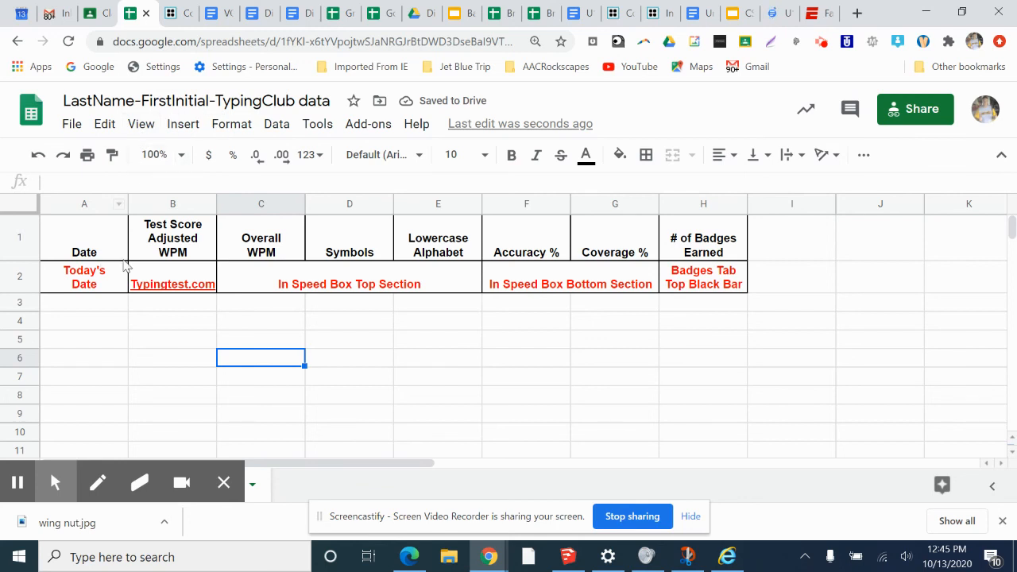
Review the blank data area under columns A to H against each heading and row 2 note, including the Typingtest.com link
click(77, 309)
click(69, 327)
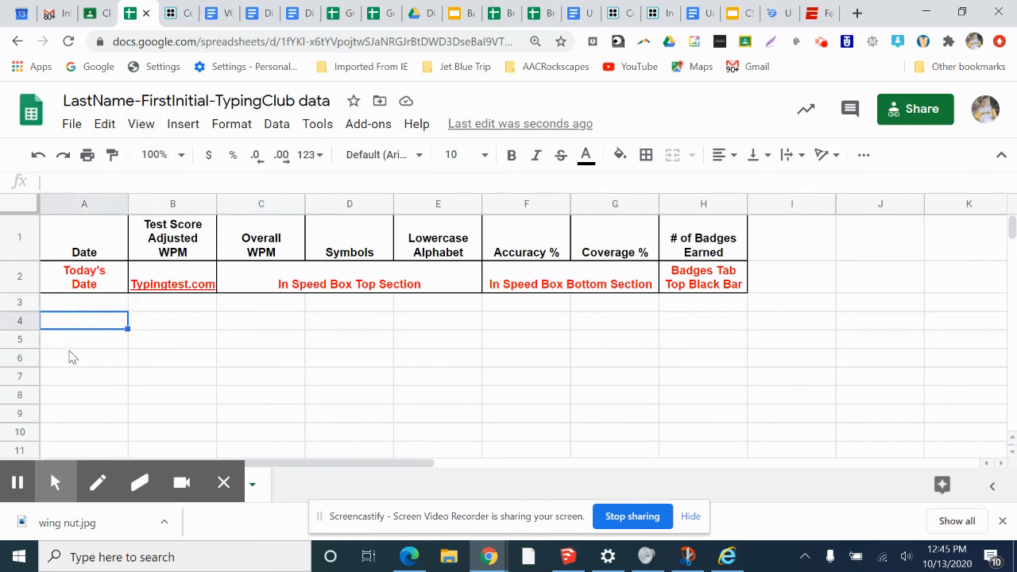
click(70, 351)
click(69, 327)
click(176, 325)
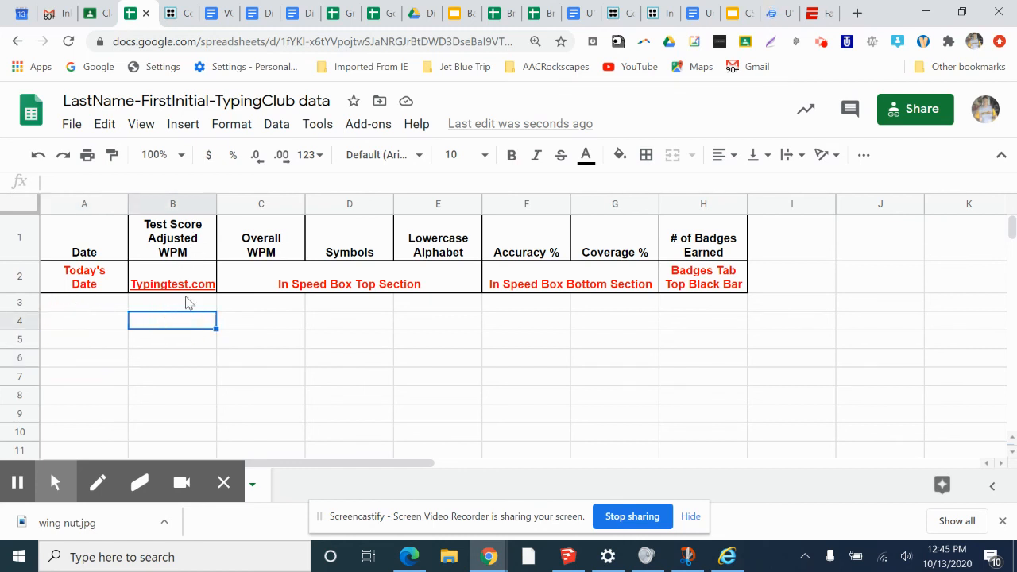
click(270, 321)
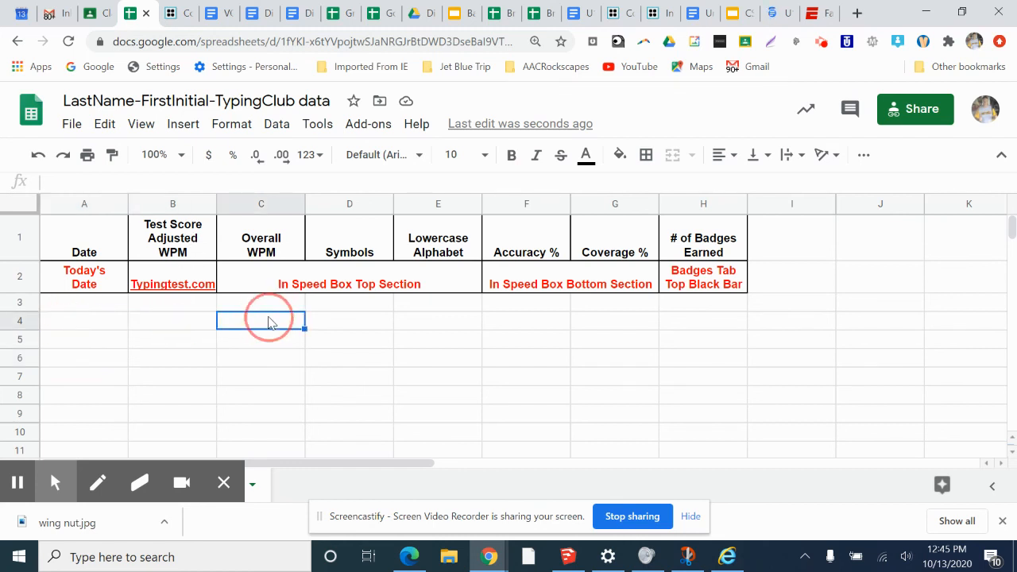
click(359, 326)
click(448, 324)
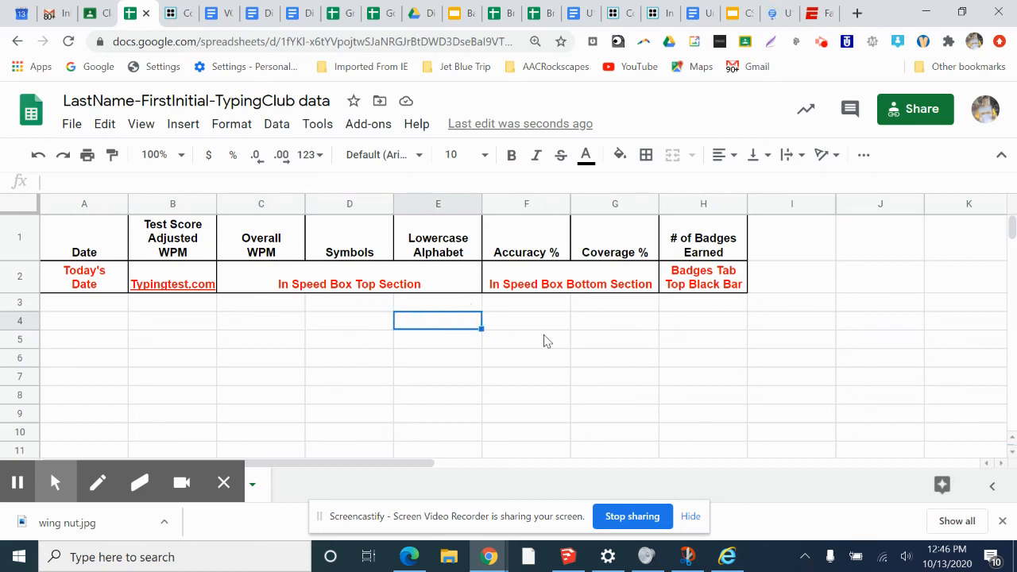
click(548, 326)
click(618, 321)
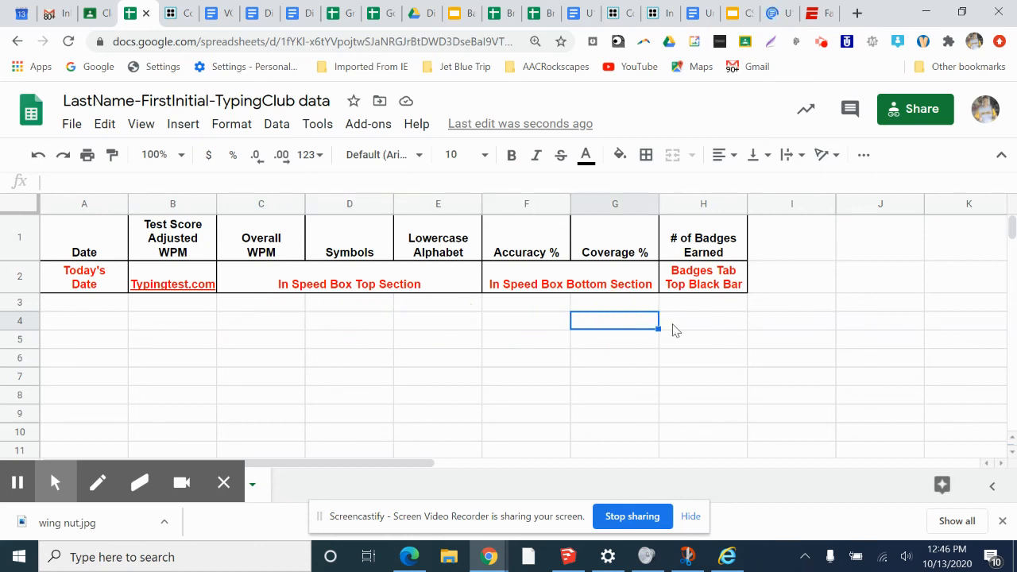
click(709, 323)
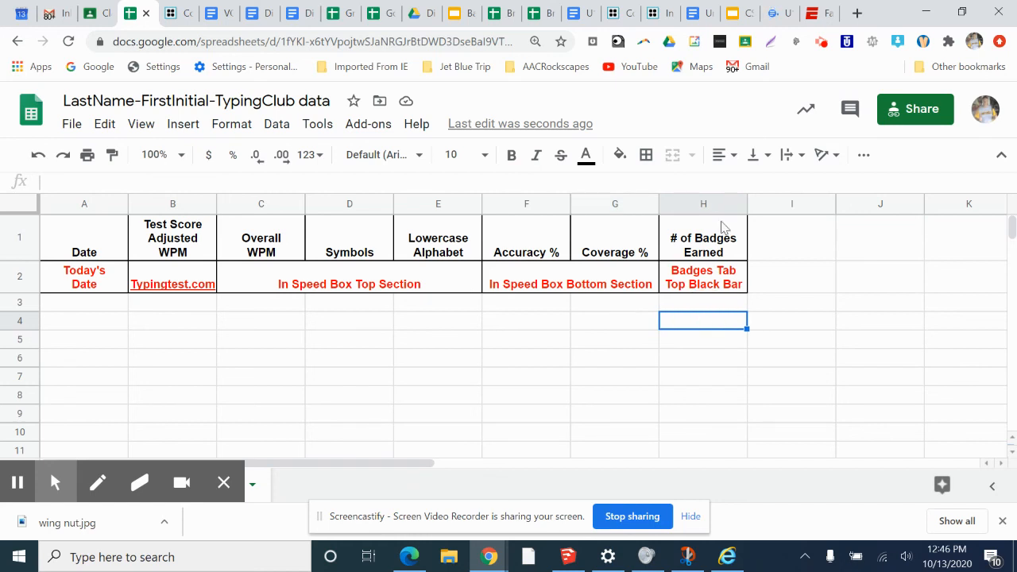
click(158, 341)
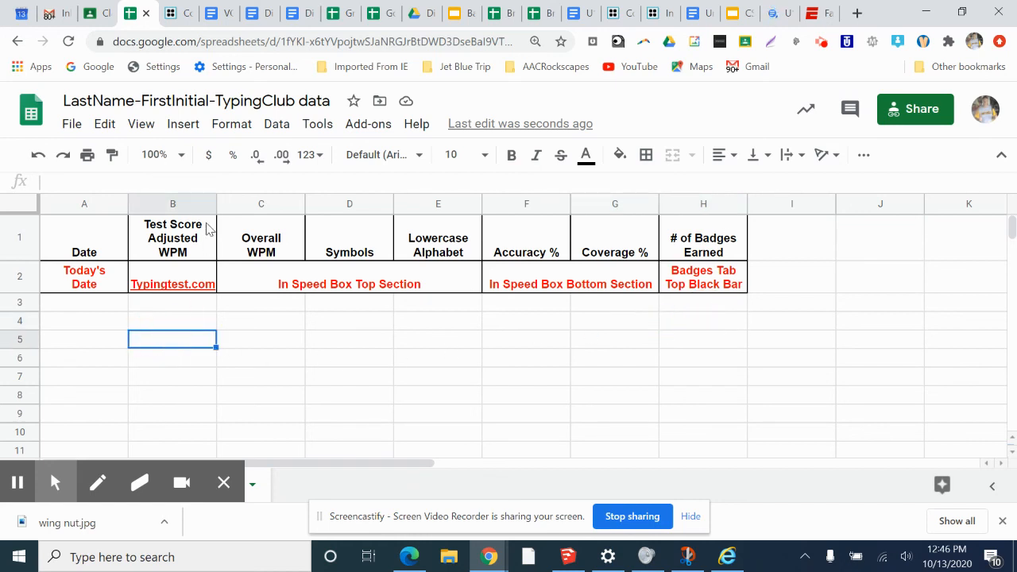
click(174, 337)
mouse_move(205, 294)
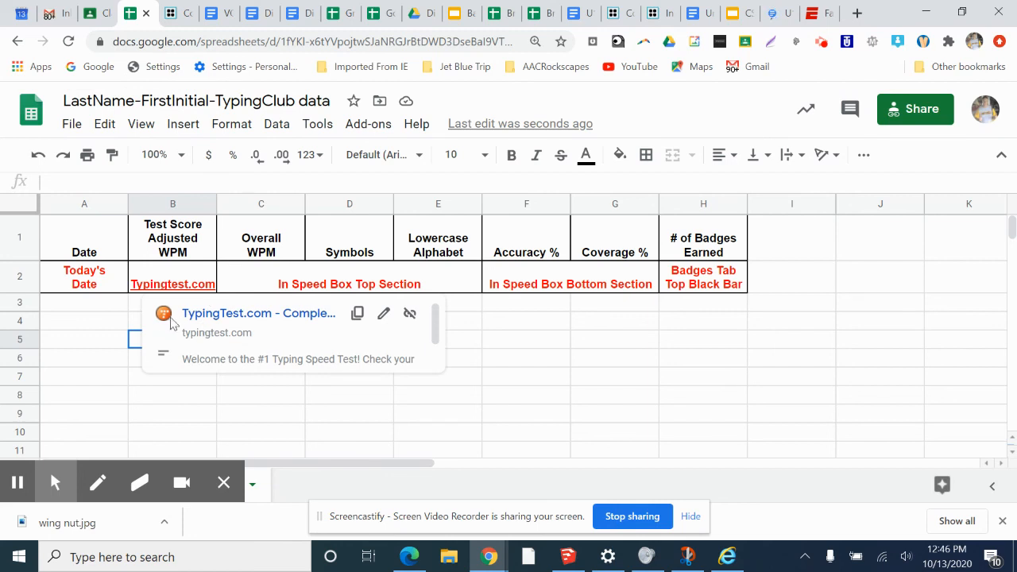
click(87, 327)
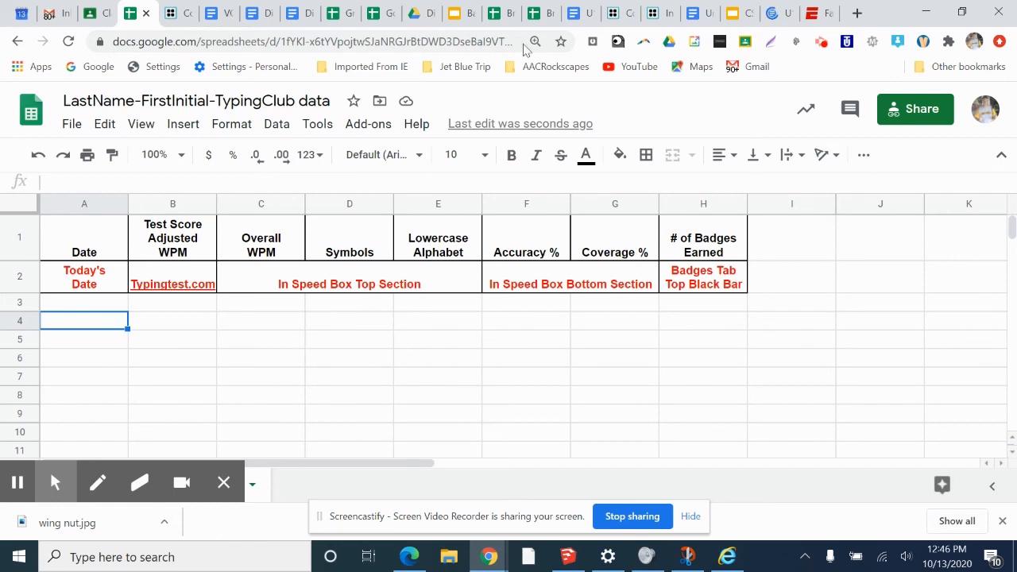
Switch to Google Drive, check the files in the 7th grade Digi Comm folder, and return to the TypingClub data spreadsheet
click(421, 13)
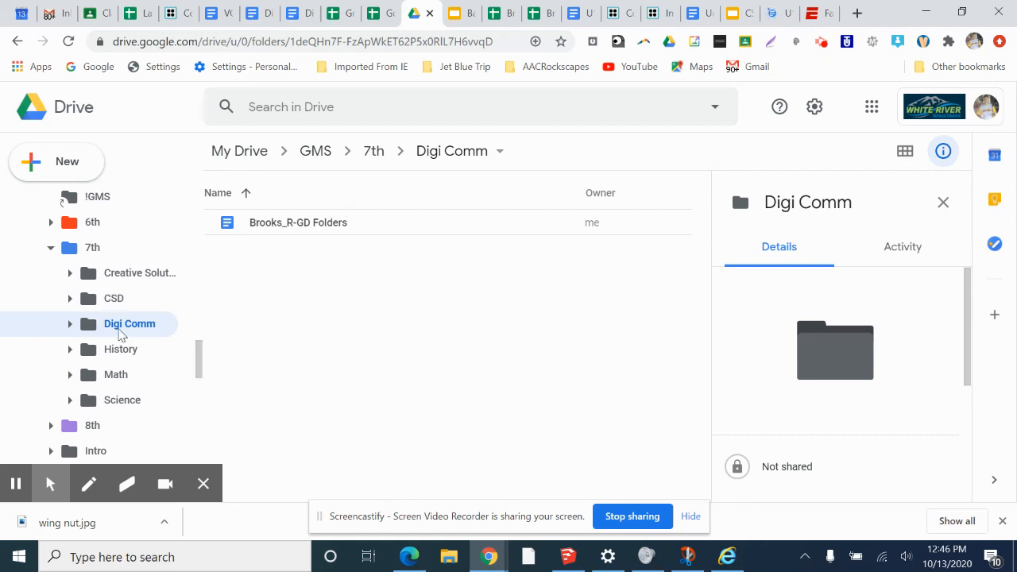
click(109, 296)
click(86, 324)
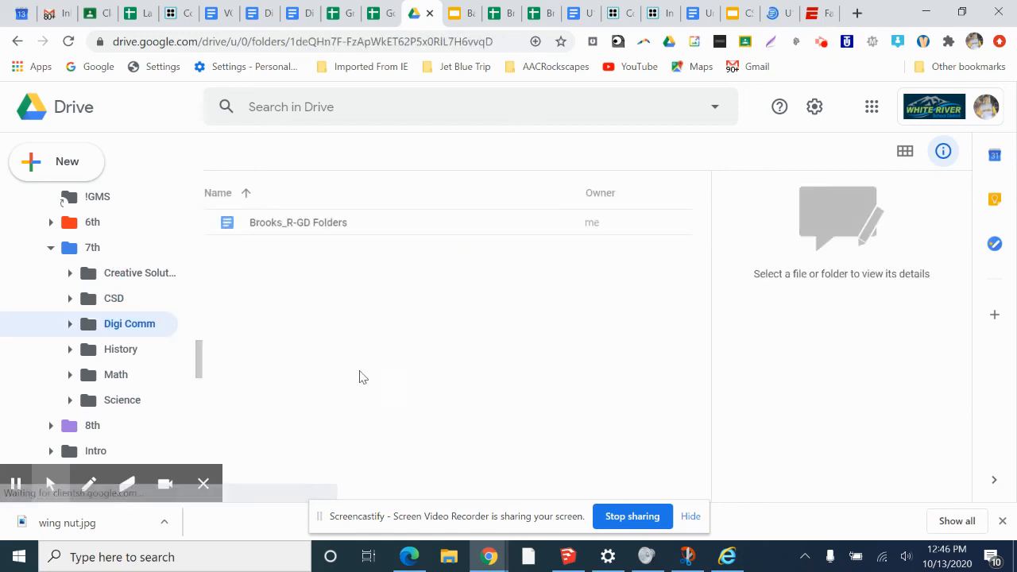
click(139, 13)
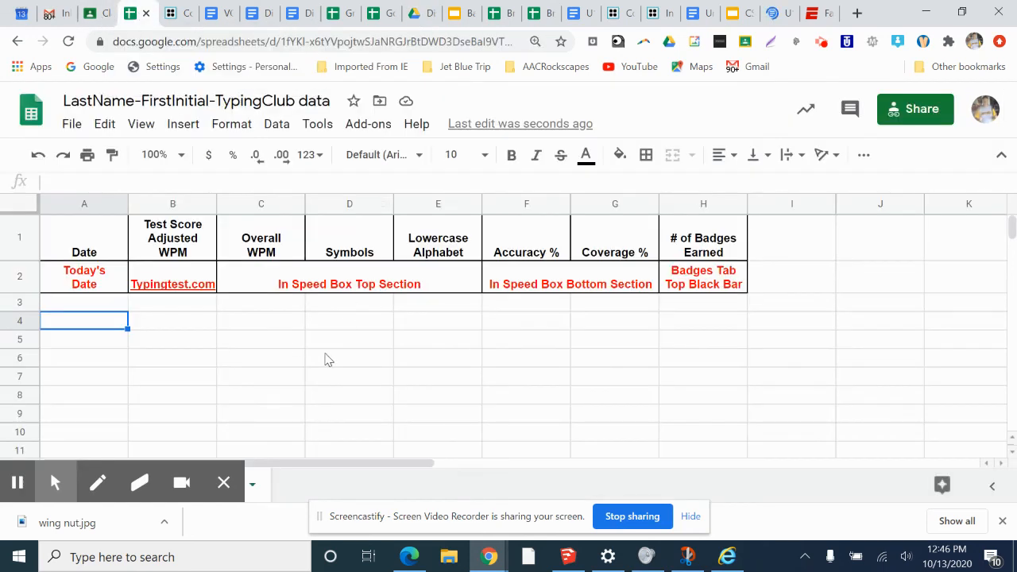